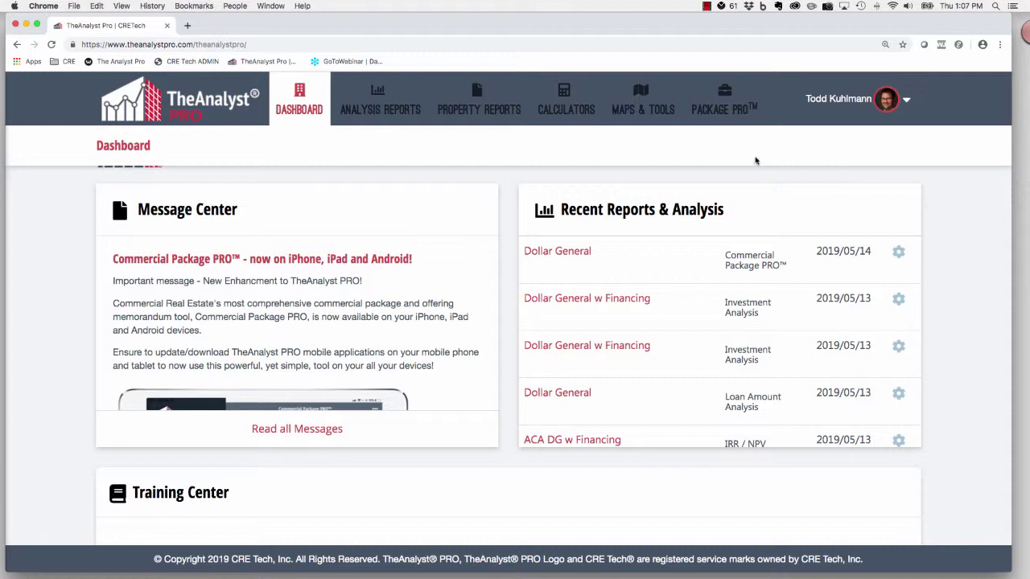
Step: Start a new Commercial Package PRO and name it "Eatons Hill Shopping Village"
left_click(724, 100)
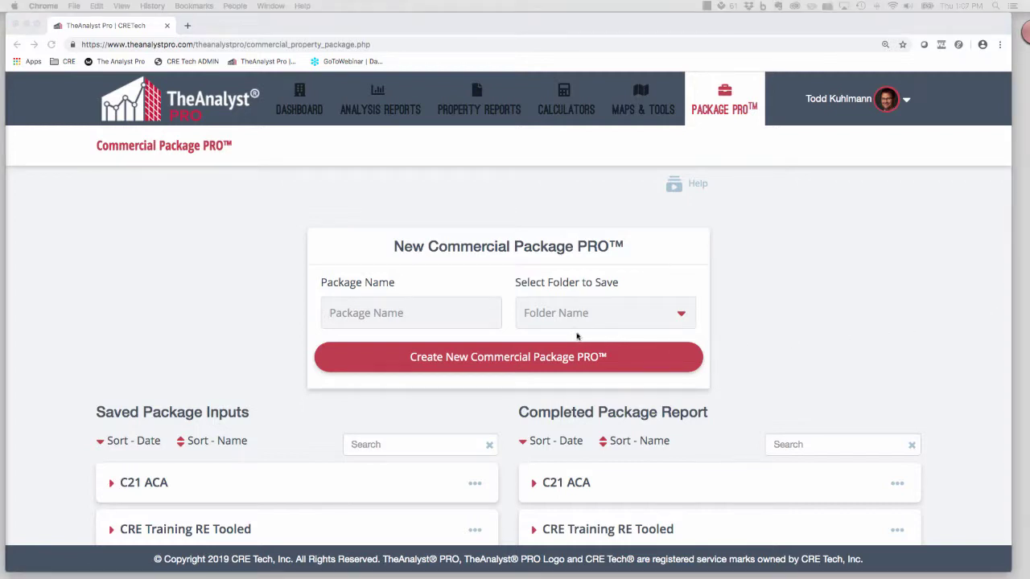
left_click(444, 314)
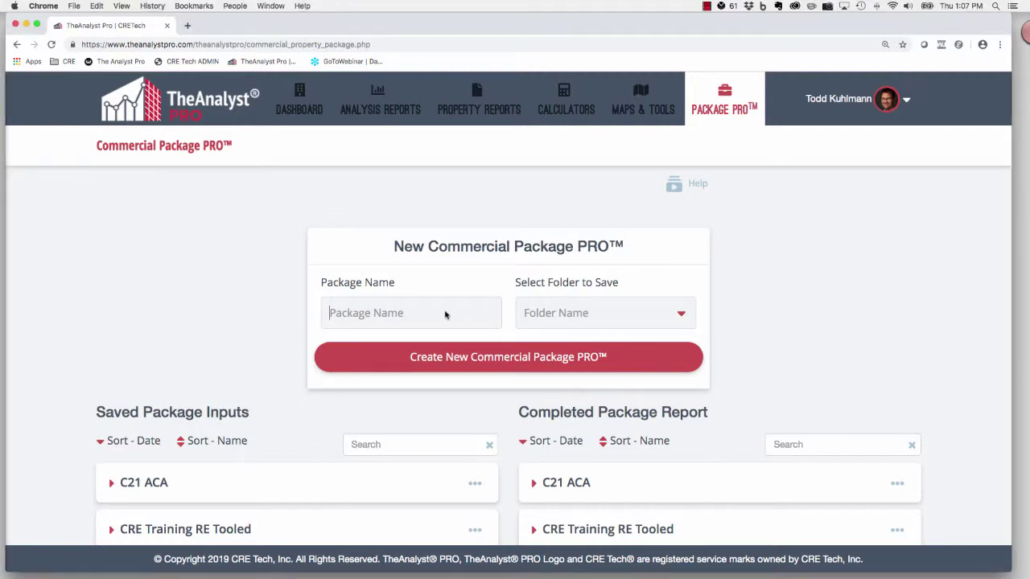
type("Eatons Hill Shopping Village")
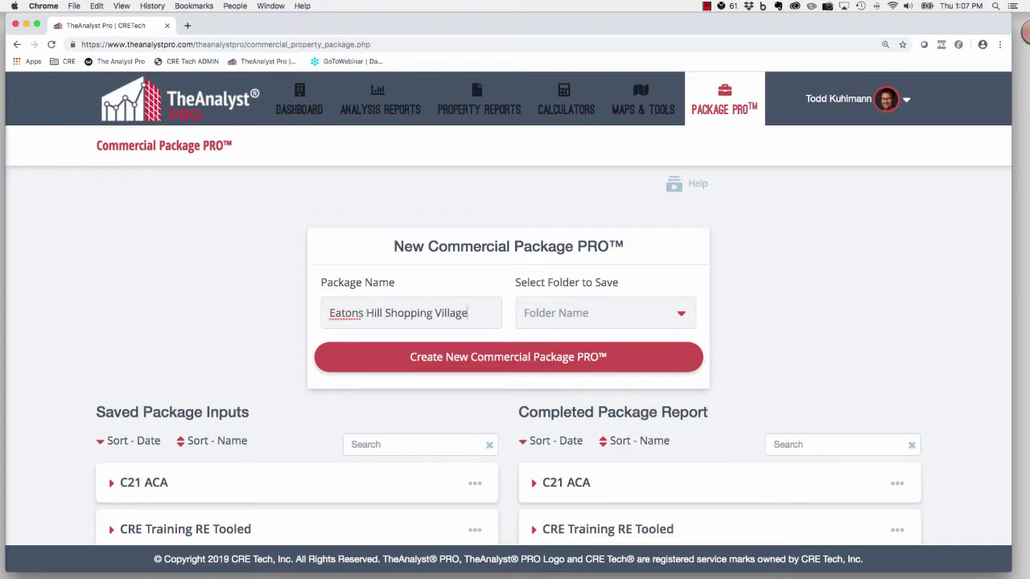
Step: Create a new save folder named "NAI Harcourts" for the package and create the package in it
left_click(625, 316)
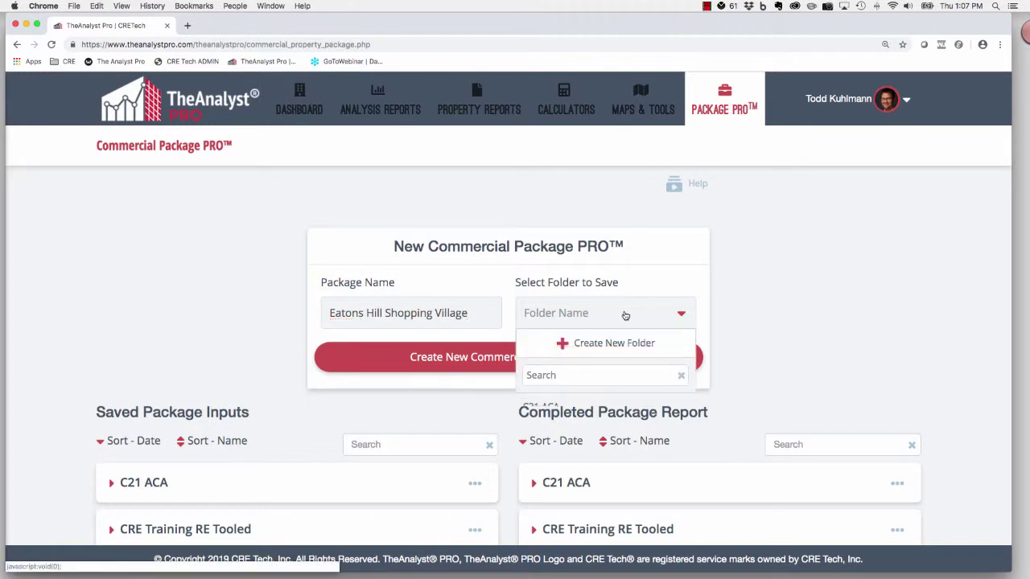
left_click(594, 343)
type("NA")
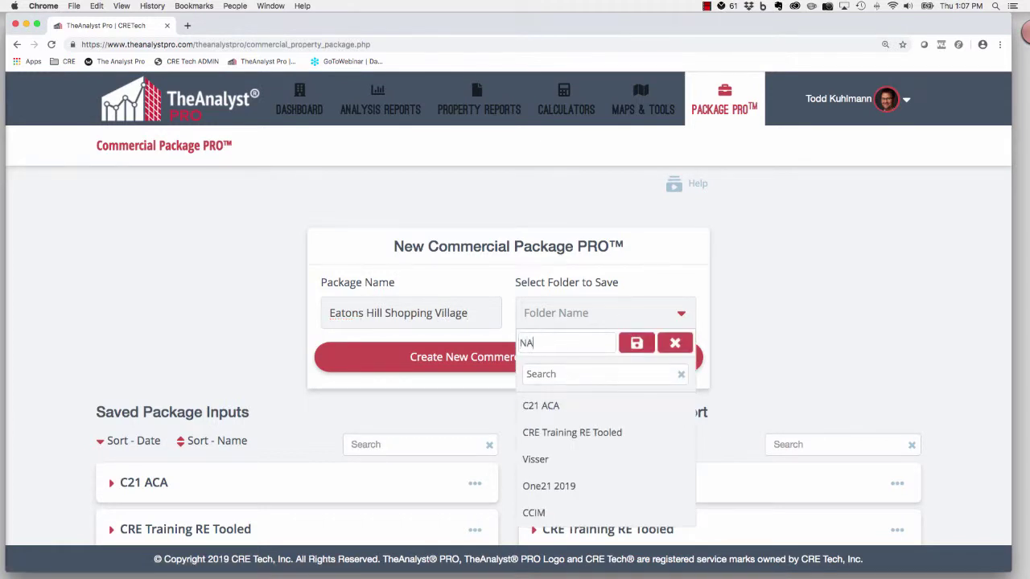
type("I Harcourts")
left_click(628, 348)
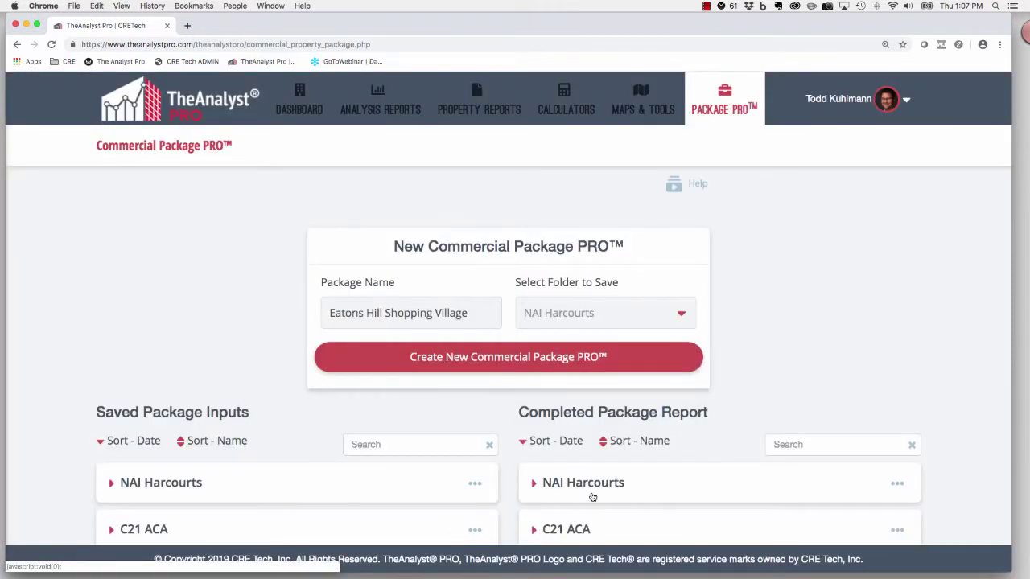
left_click(513, 359)
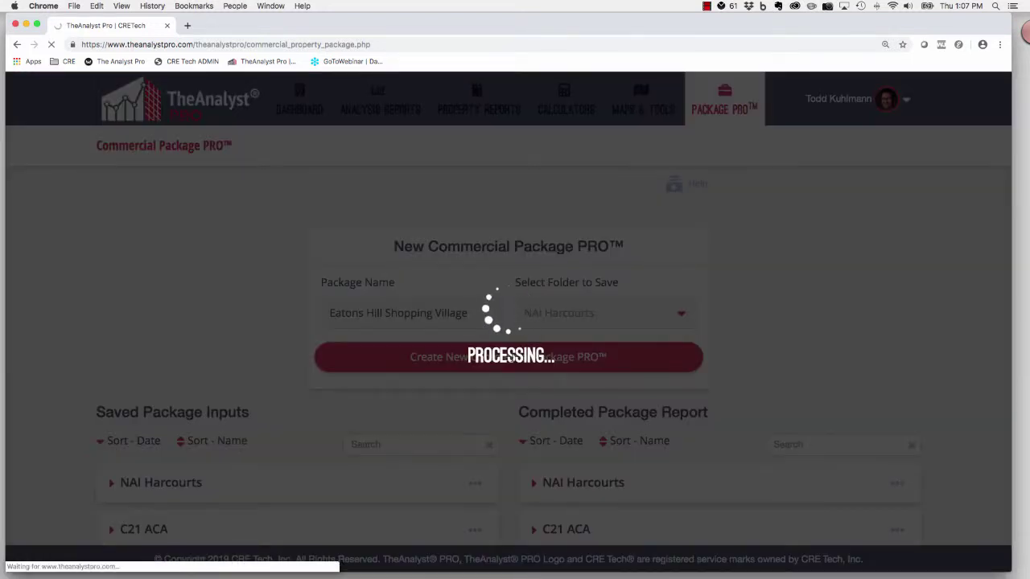
Step: Set the property's year built to 1997 in the Location details
scroll(582, 370, "down", 3)
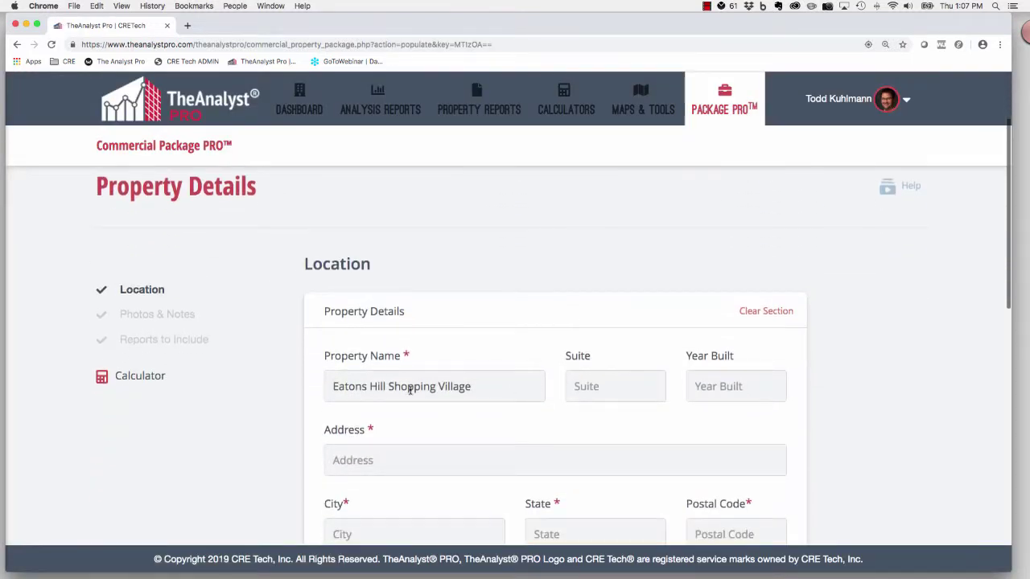
left_click(711, 384)
type("1997")
Step: Fill in the property's street address in the Location details
scroll(717, 380, "down", 2)
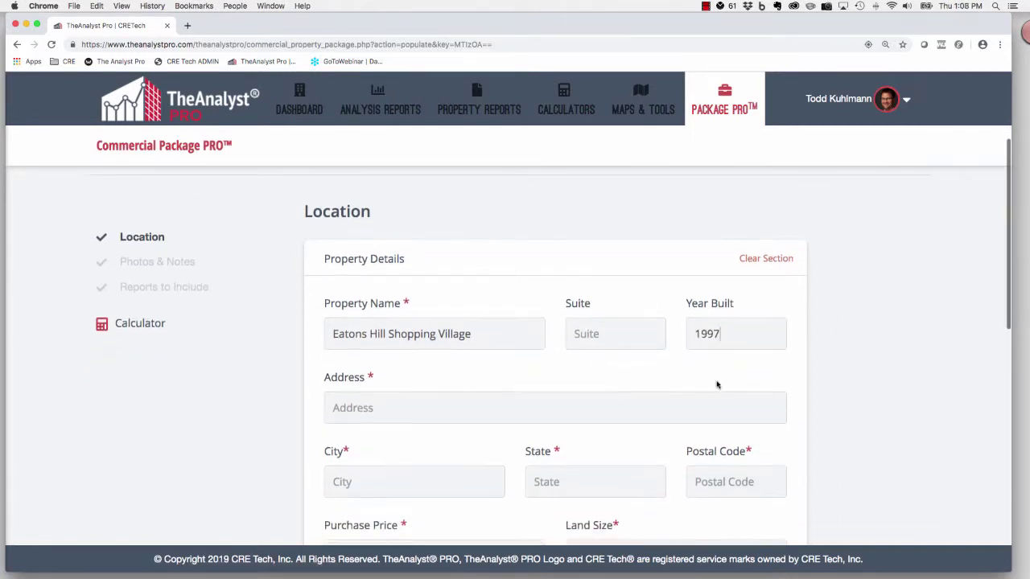
left_click(647, 415)
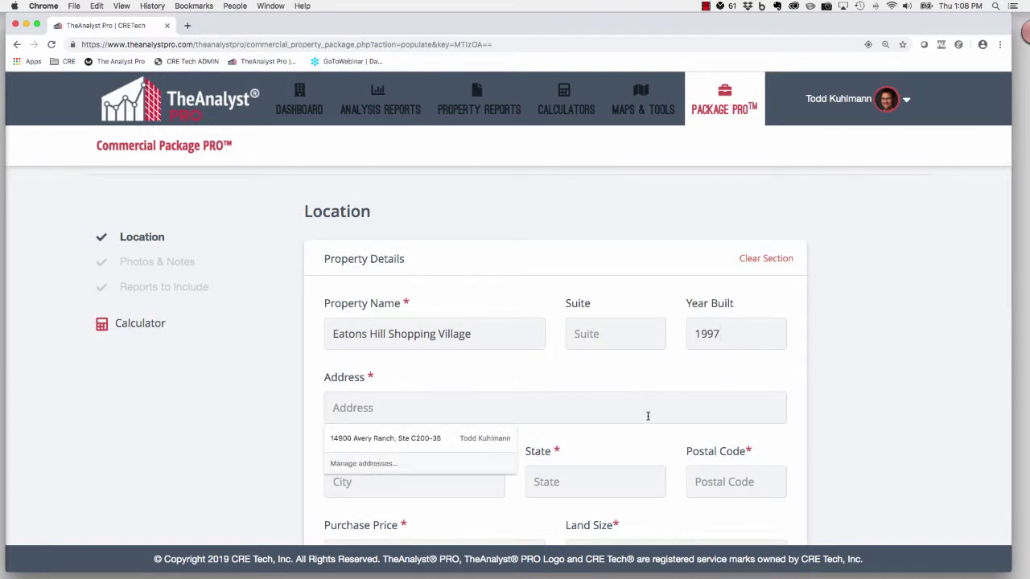
left_click(678, 379)
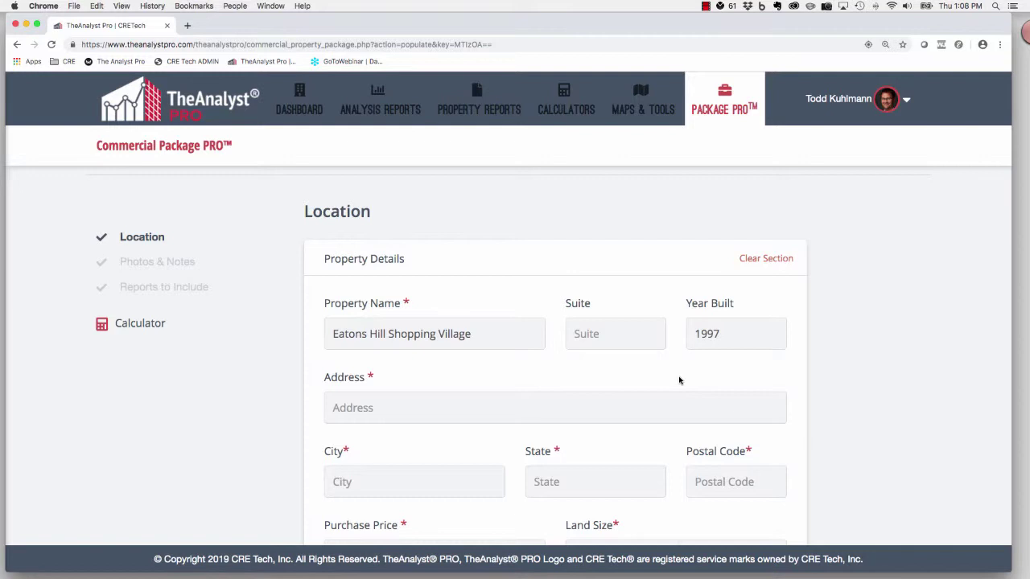
scroll(692, 379, "down", 2)
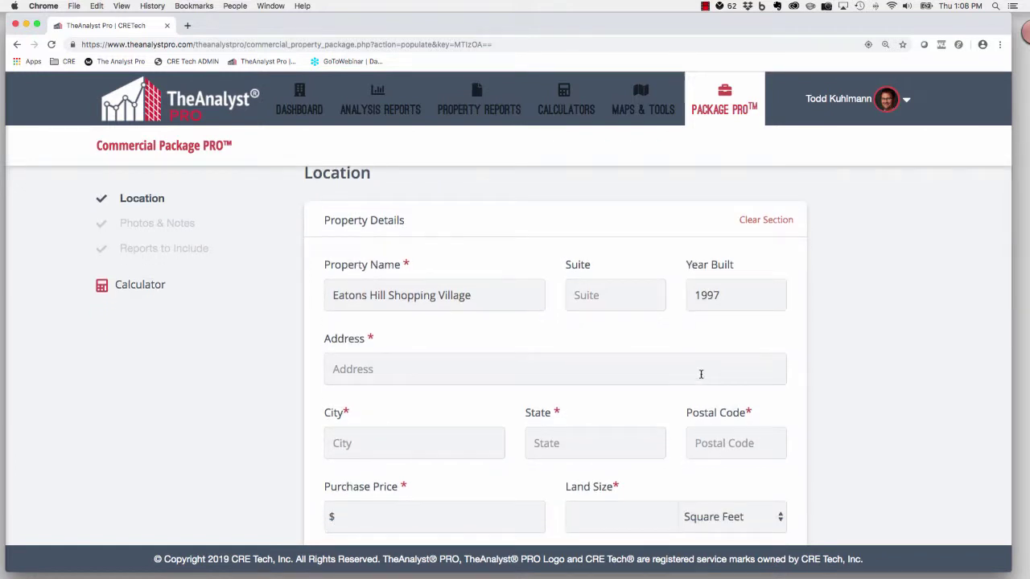
key("super+Tab")
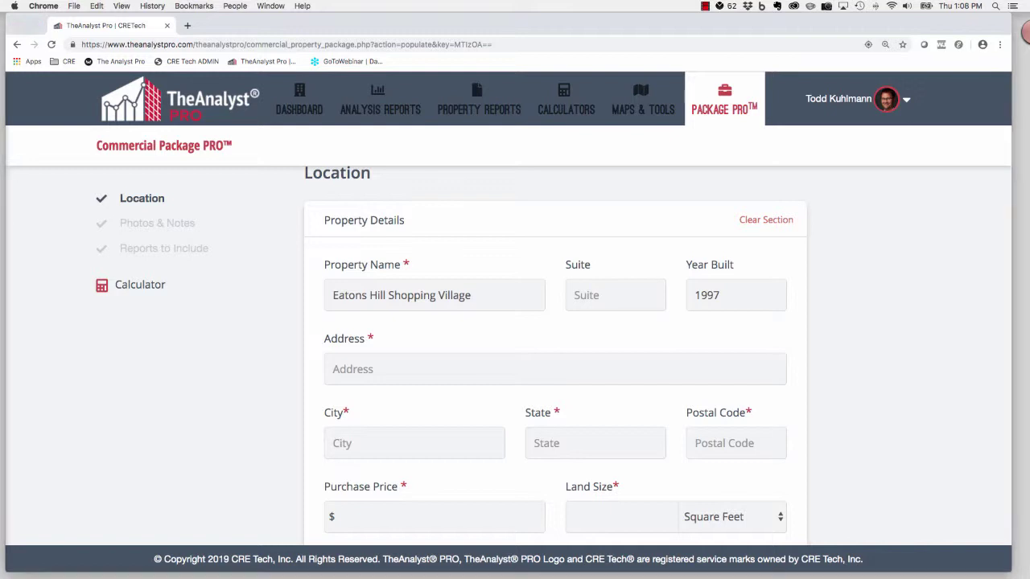
left_click(655, 379)
left_click(661, 363)
type("1-5 Marylin Terrace,")
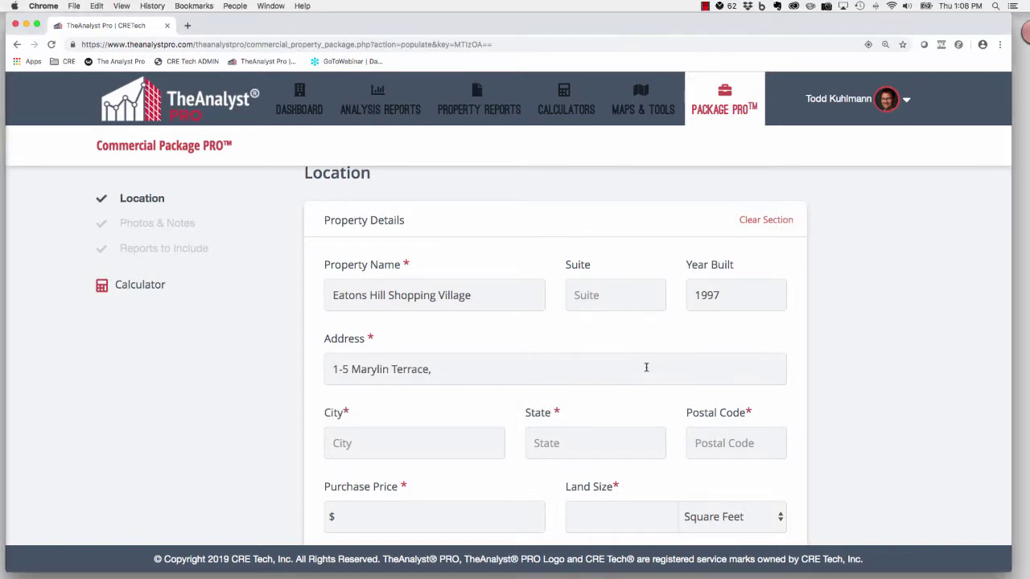
Step: Set the property's city to Eatons Hill and state to Australia, and fill in its postal code
left_click(448, 444)
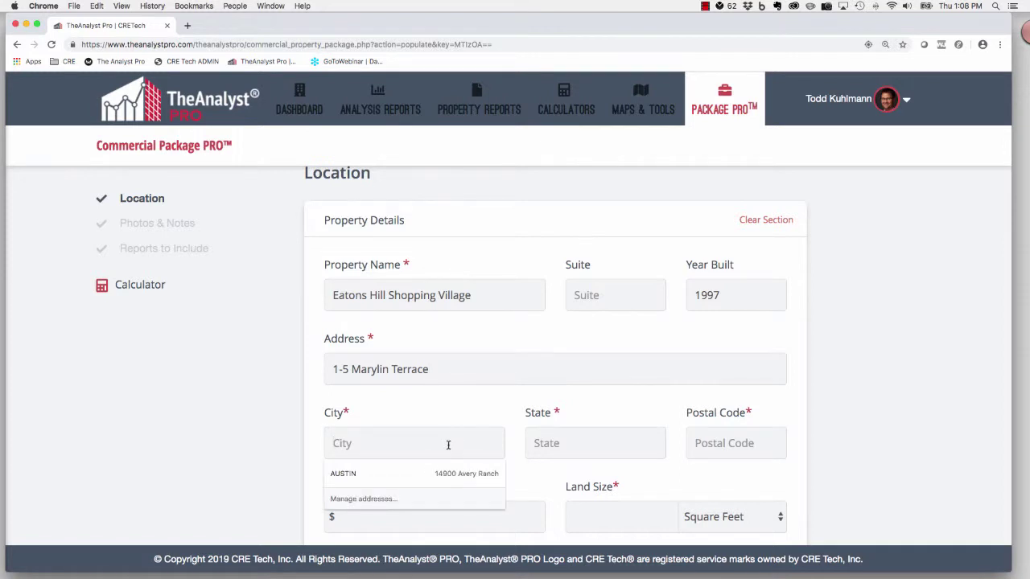
type("Eat")
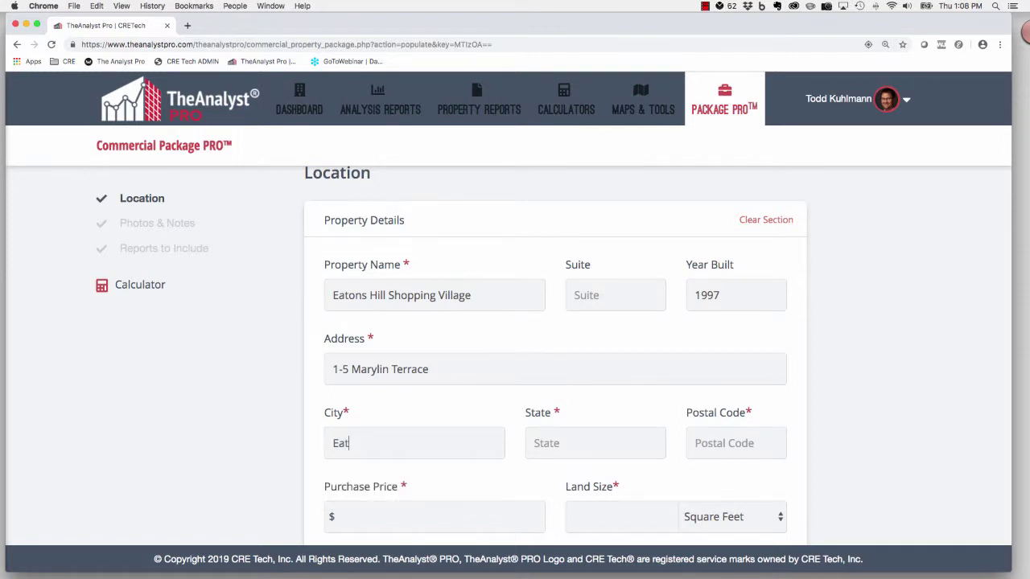
type("ons Hill")
key("Tab")
type("Australia")
key("Tab")
type("Q")
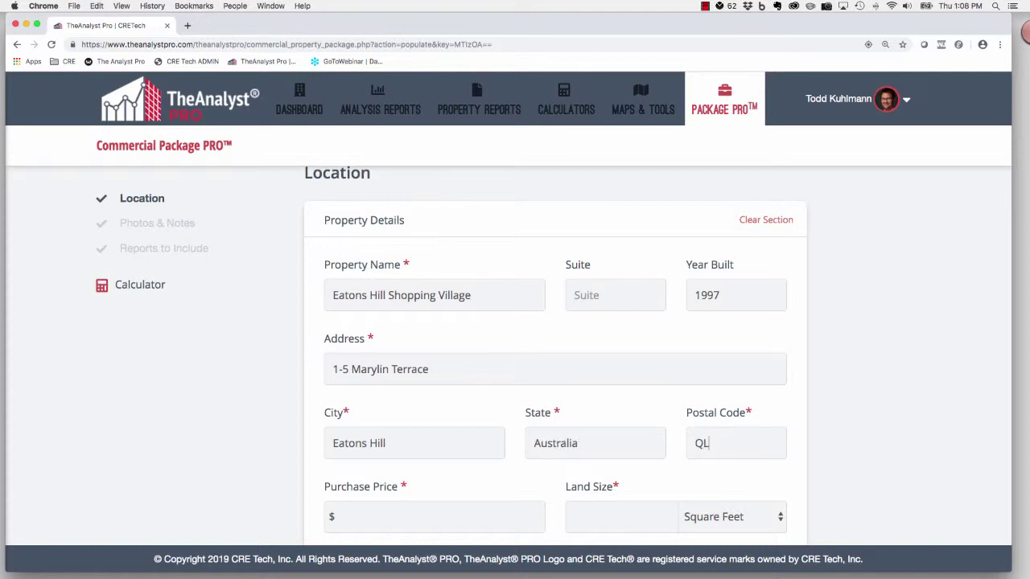
type("LD 4037")
key("Tab")
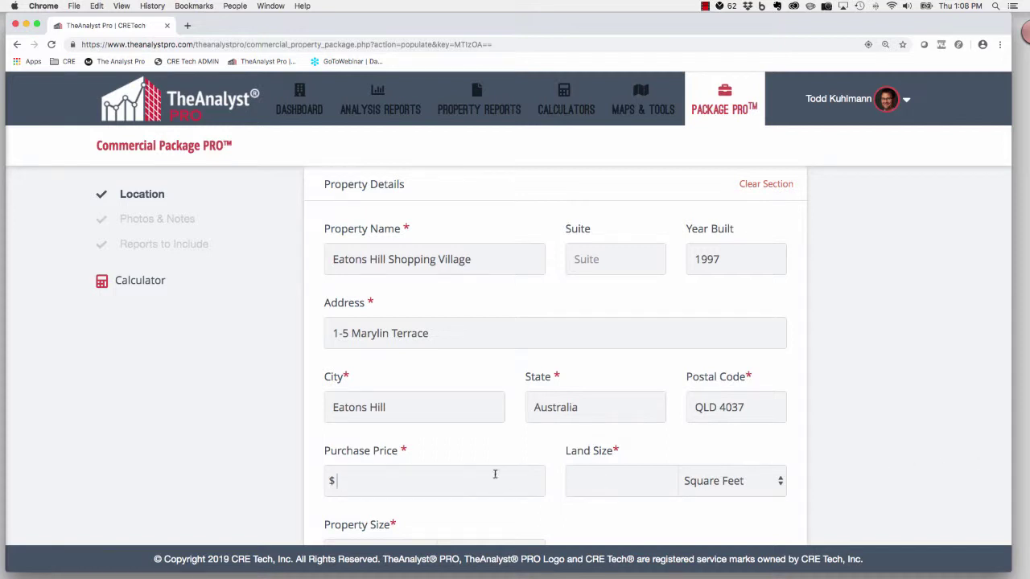
Step: Set the property's purchase price to $5,585,000
type("5,")
type("585,000")
key("Tab")
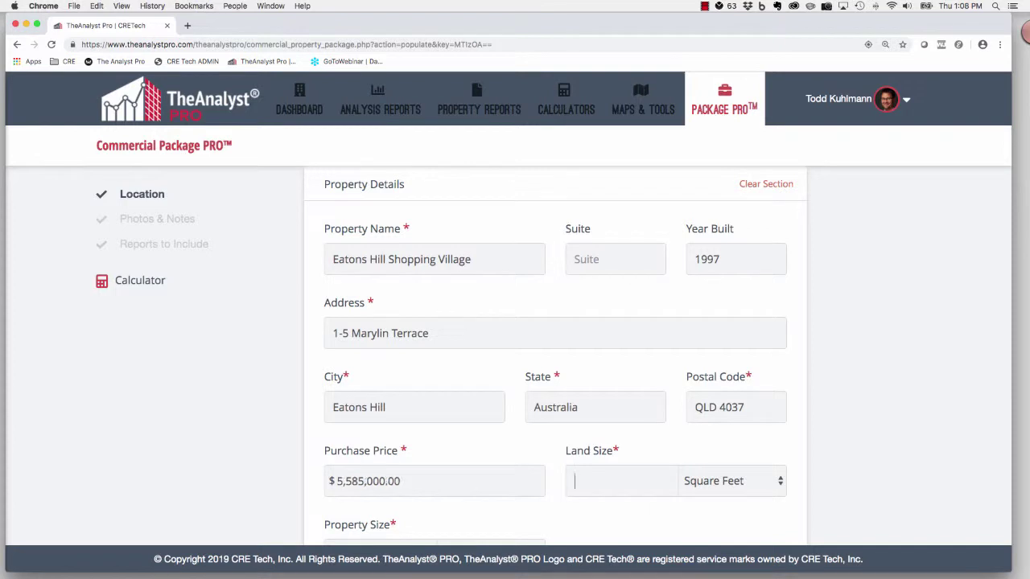
Step: Set the land size to 78,350, keeping square feet as the unit
left_click(712, 481)
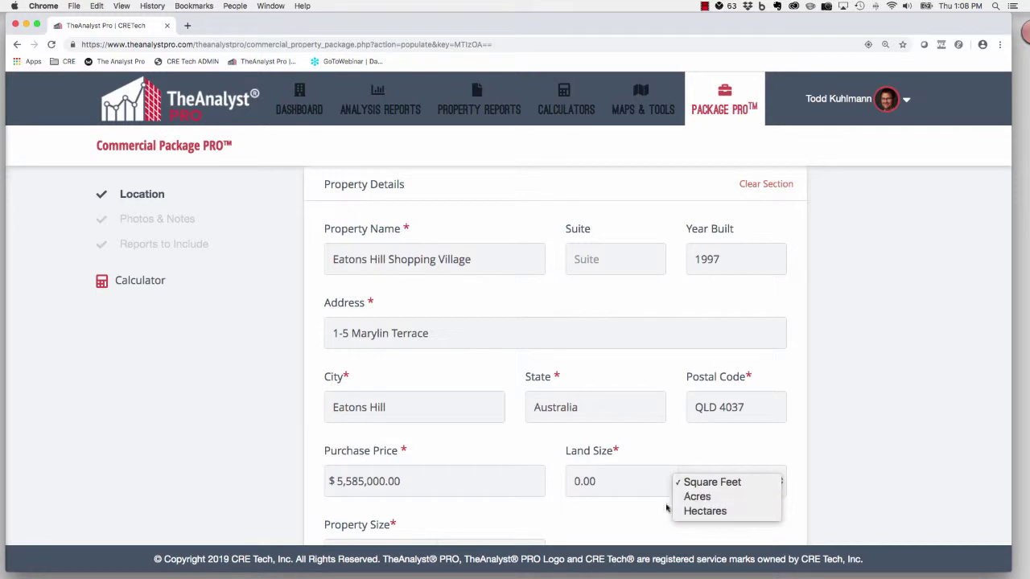
left_click(611, 486)
left_click(613, 484)
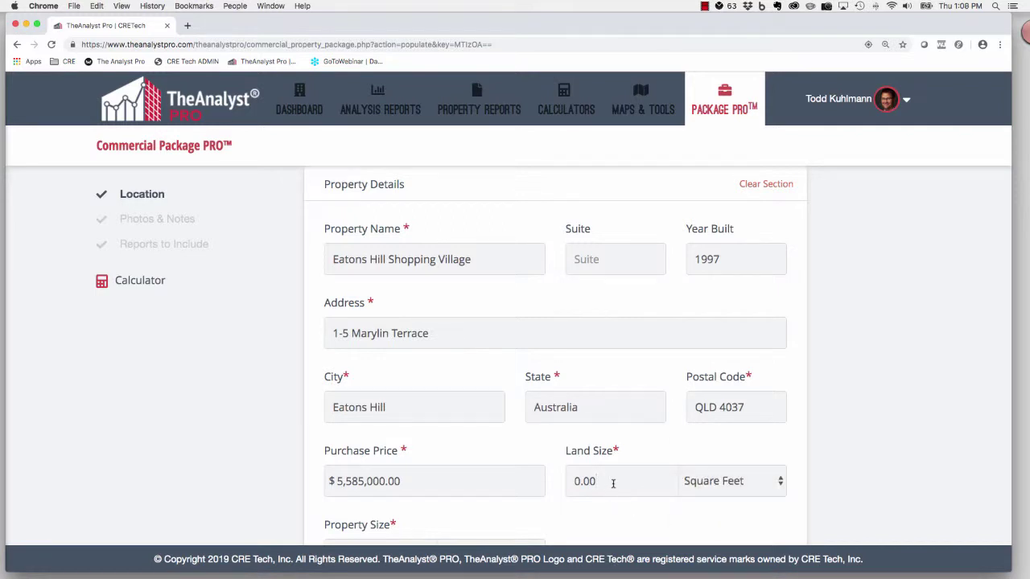
left_click_drag(611, 483, 573, 481)
type("78,350")
key("Tab")
Step: Set the property size to 14284 square feet and apply the property details
scroll(563, 403, "down", 3)
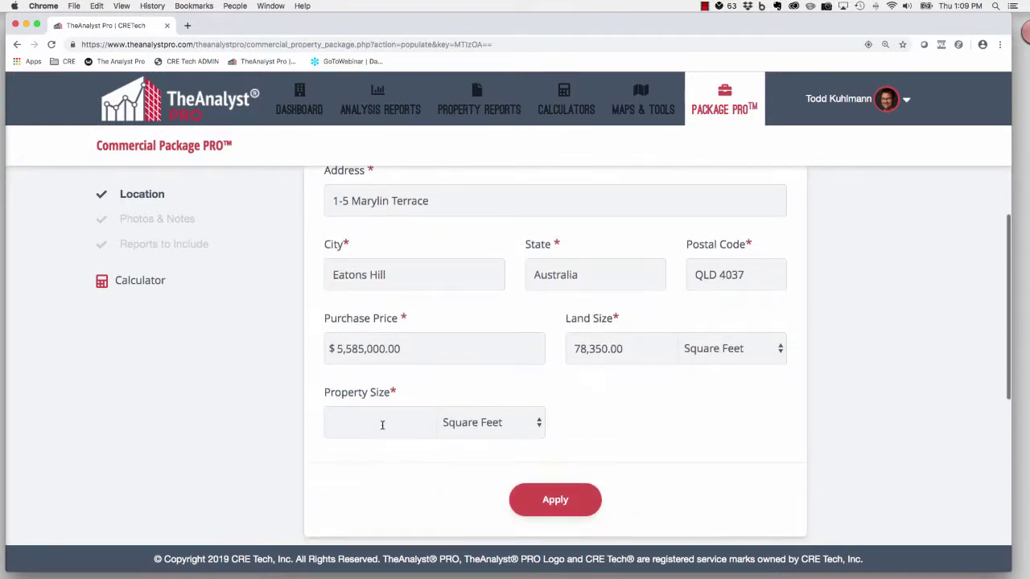
left_click(382, 425)
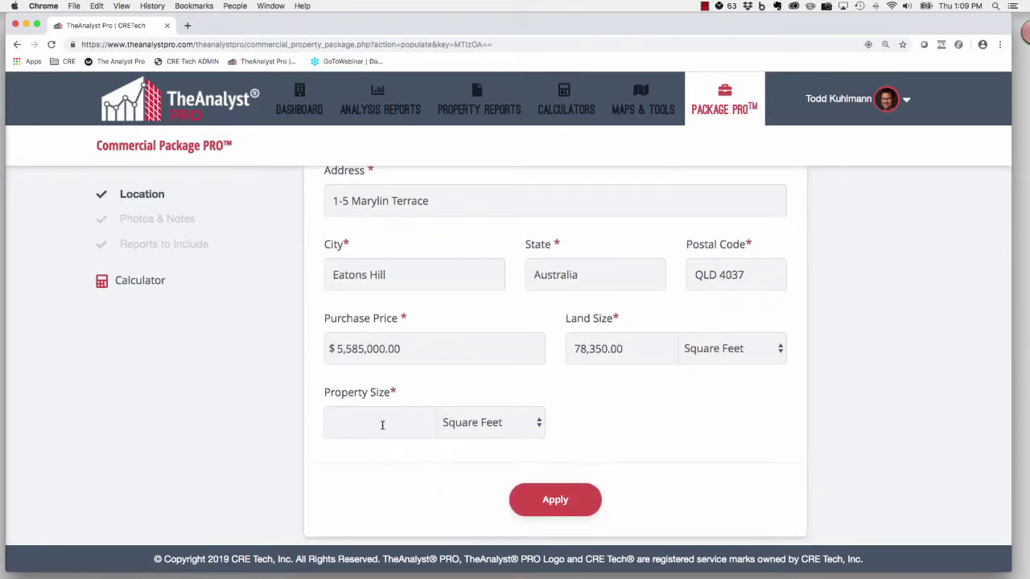
type("14284")
left_click(587, 510)
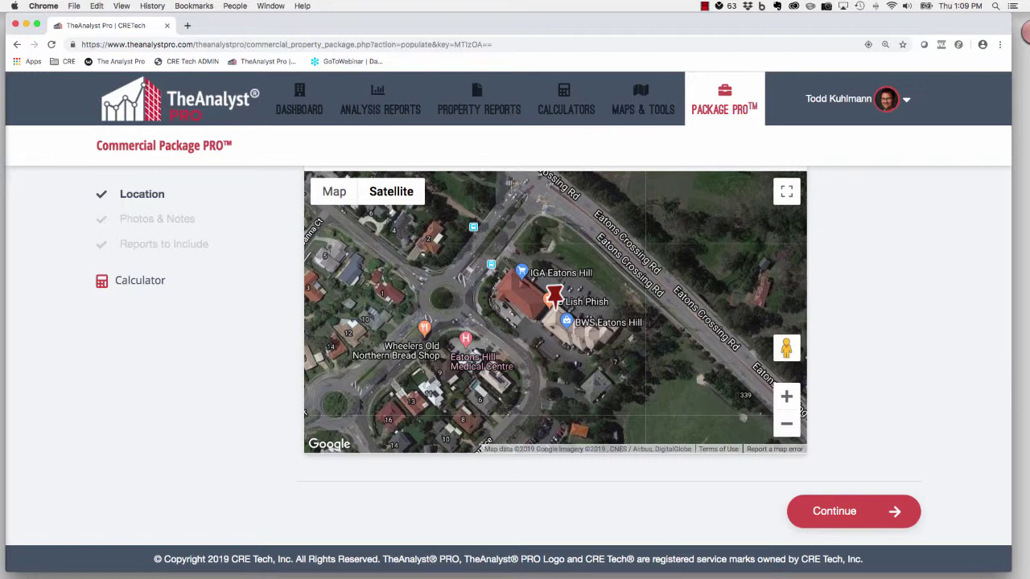
Step: Continue to Photos & Notes and upload Pic1_Eatons from the Eatons Hill Australia folder, accepting the suggested crop
left_click(863, 513)
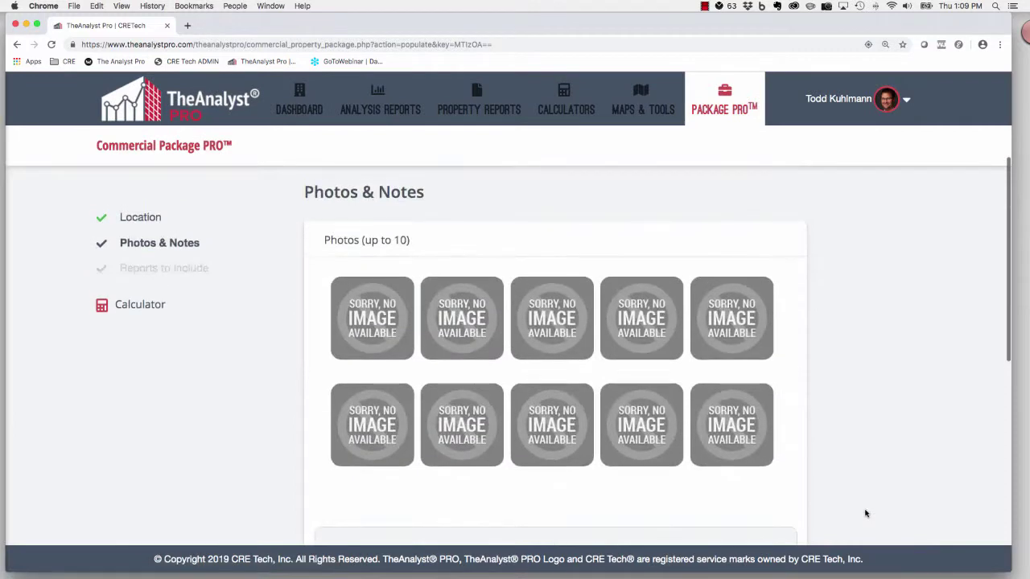
scroll(867, 513, "down", 1)
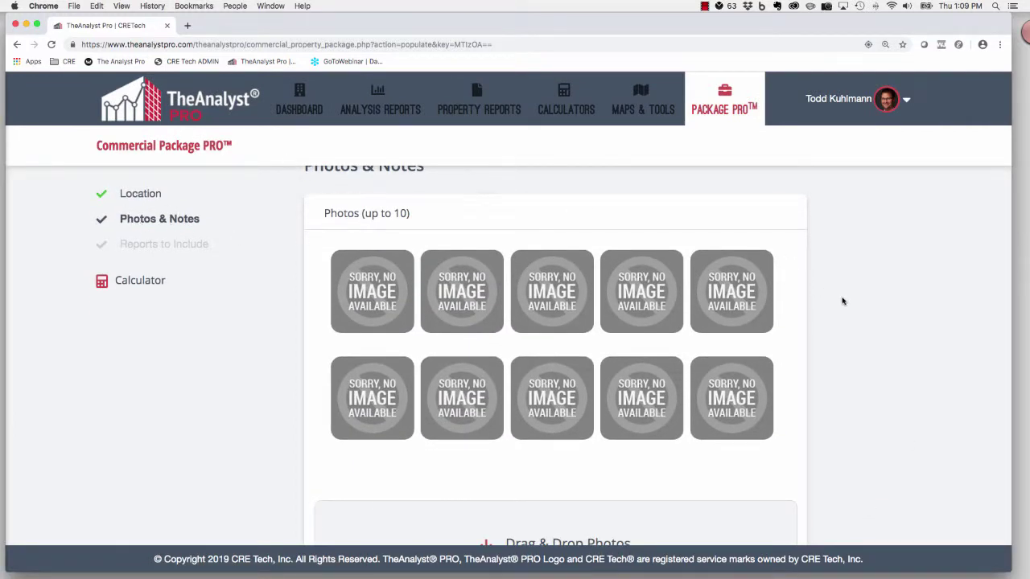
scroll(843, 302, "down", 2)
scroll(836, 305, "down", 3)
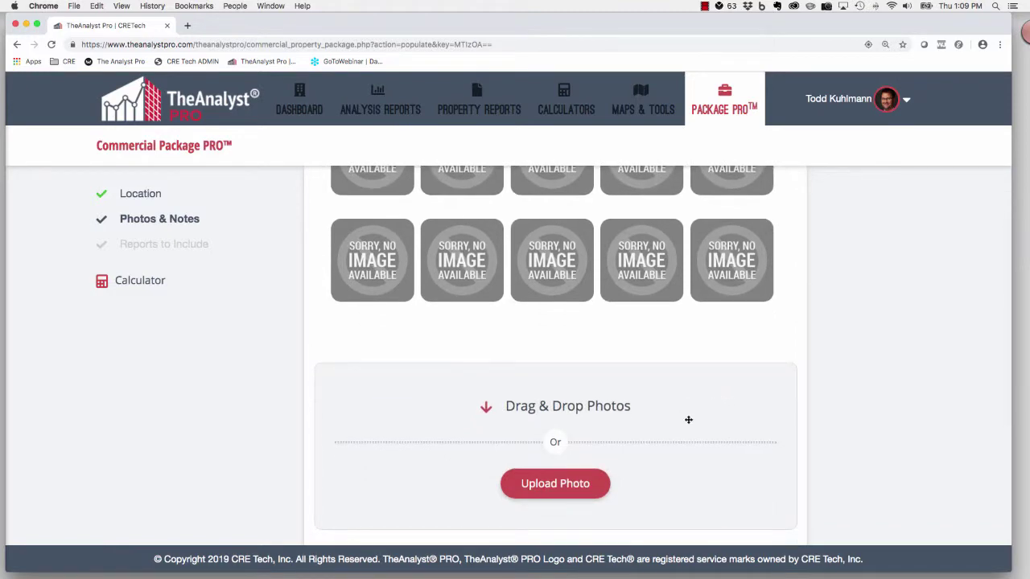
left_click(531, 487)
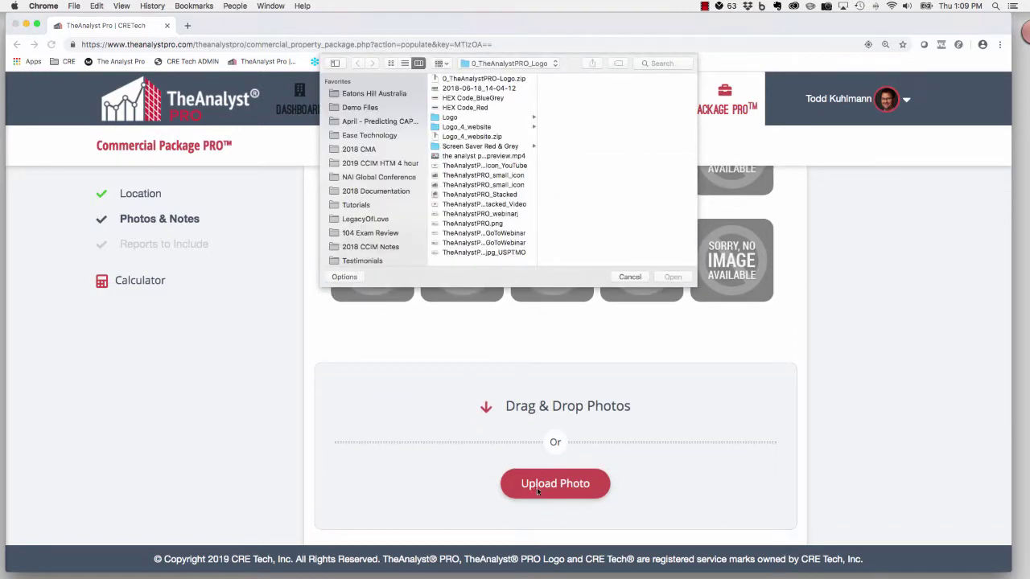
left_click(366, 94)
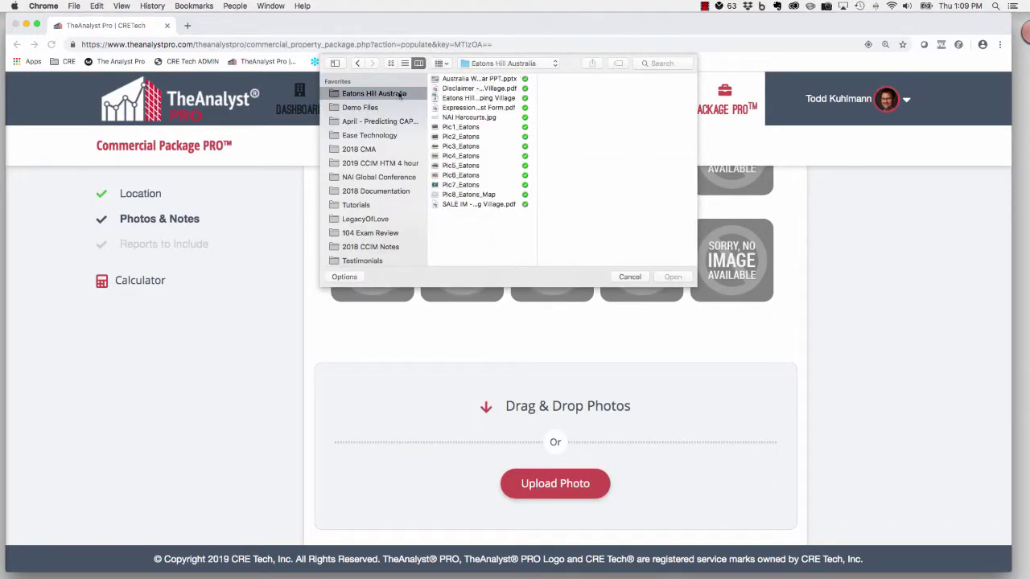
left_click(476, 129)
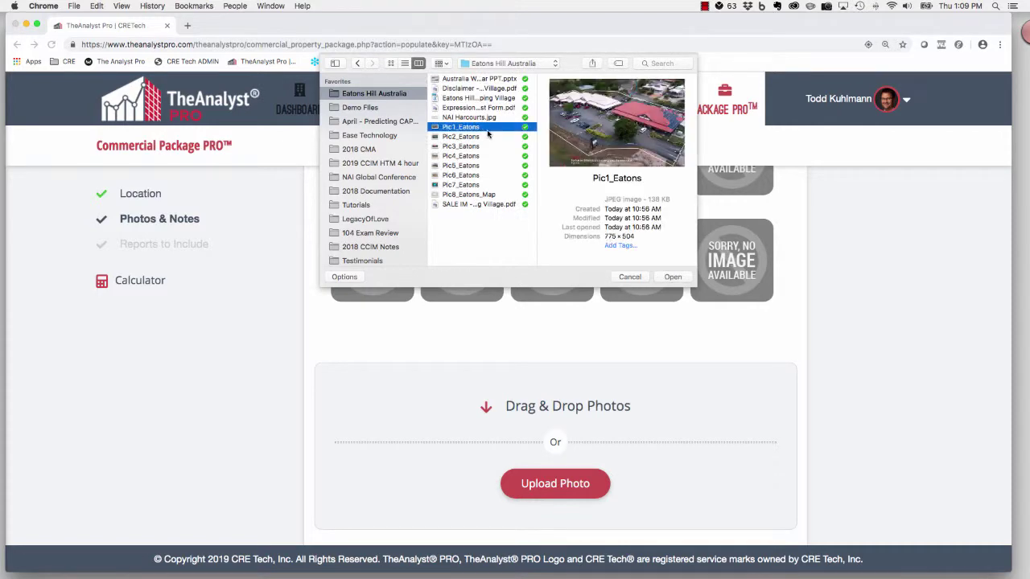
left_click(670, 277)
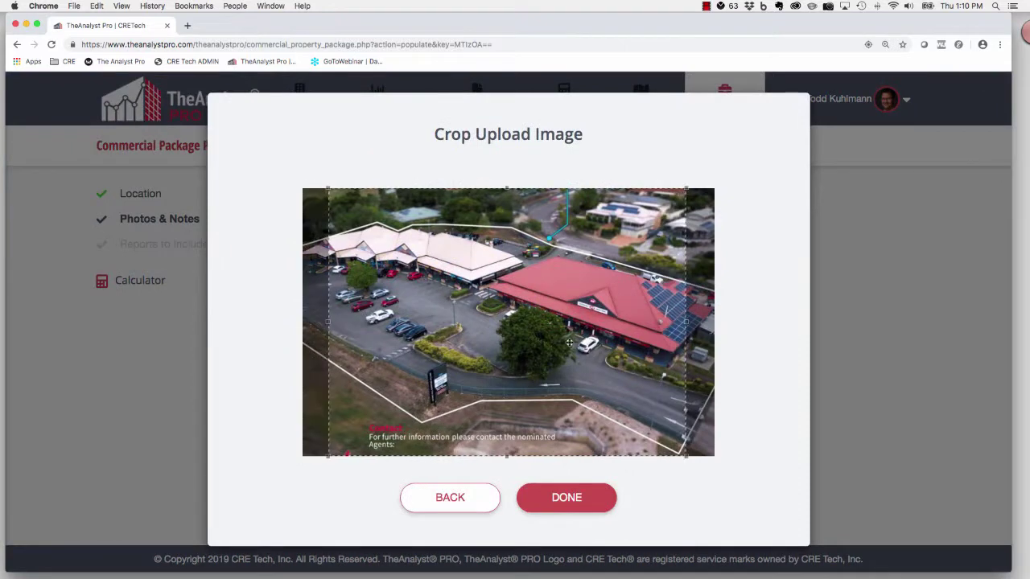
left_click(584, 500)
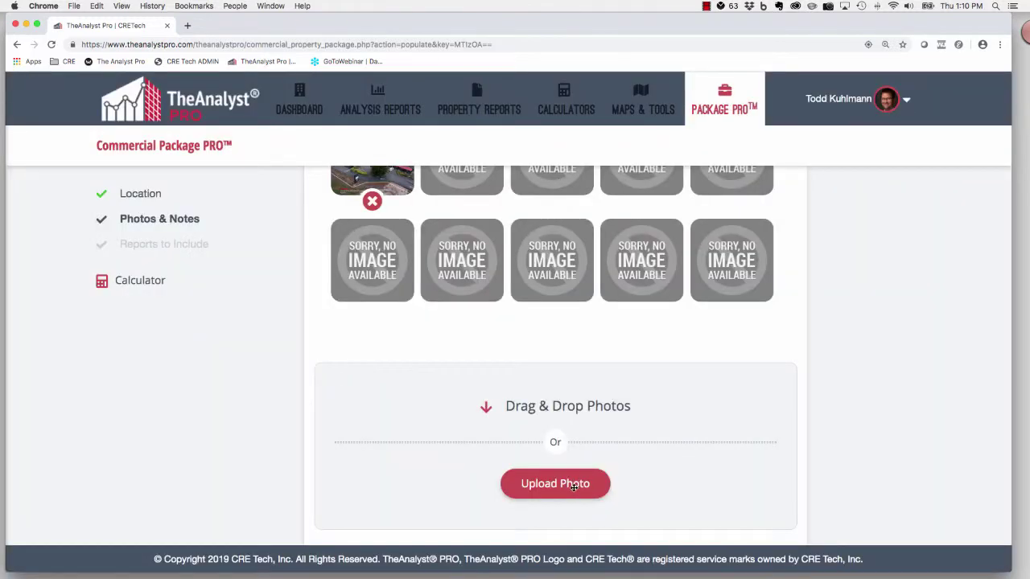
Step: Upload the Pic2_Eatons photo from the Eatons Hill Australia folder and accept the suggested crop
left_click(574, 486)
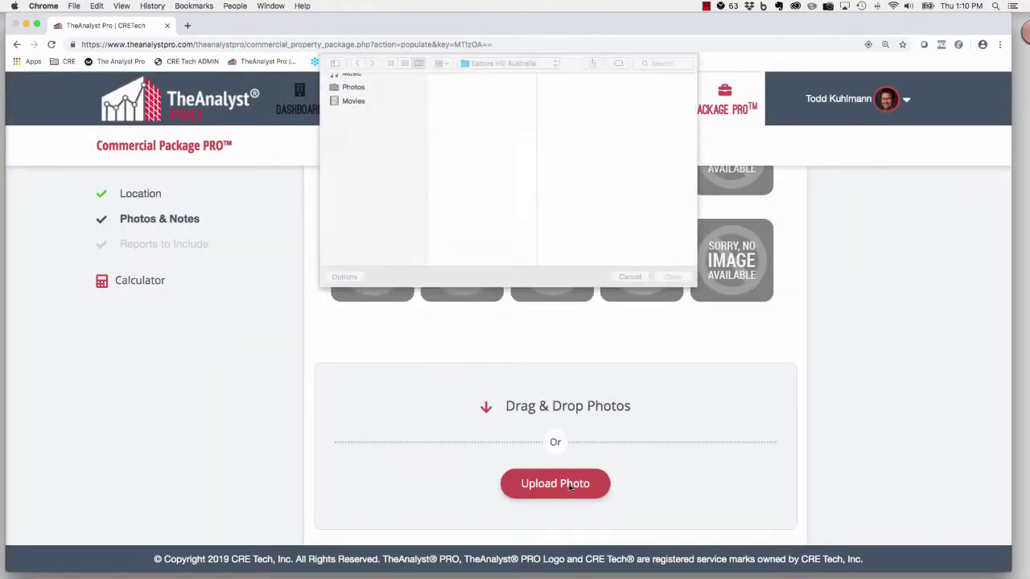
left_click(461, 138)
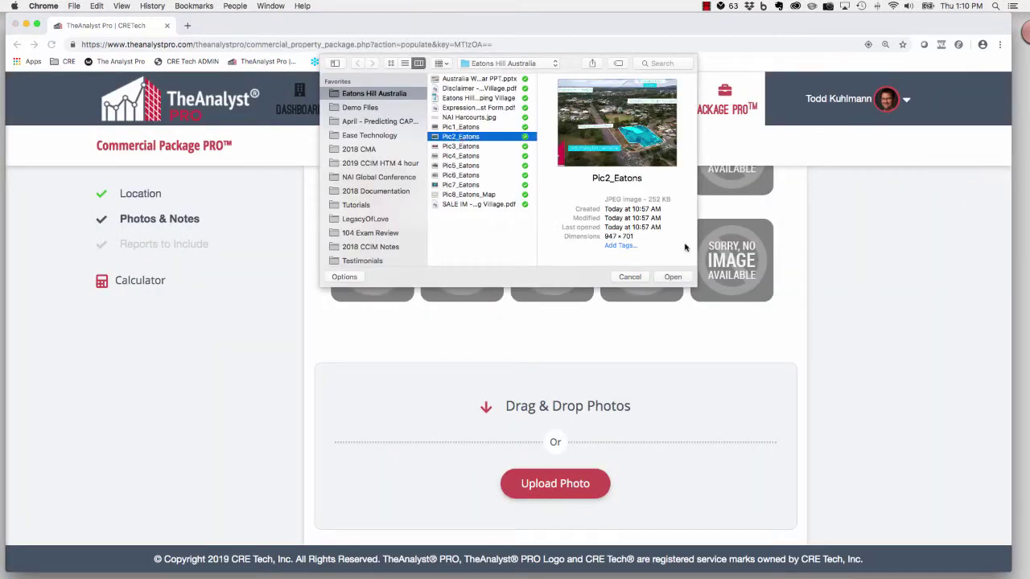
left_click(672, 276)
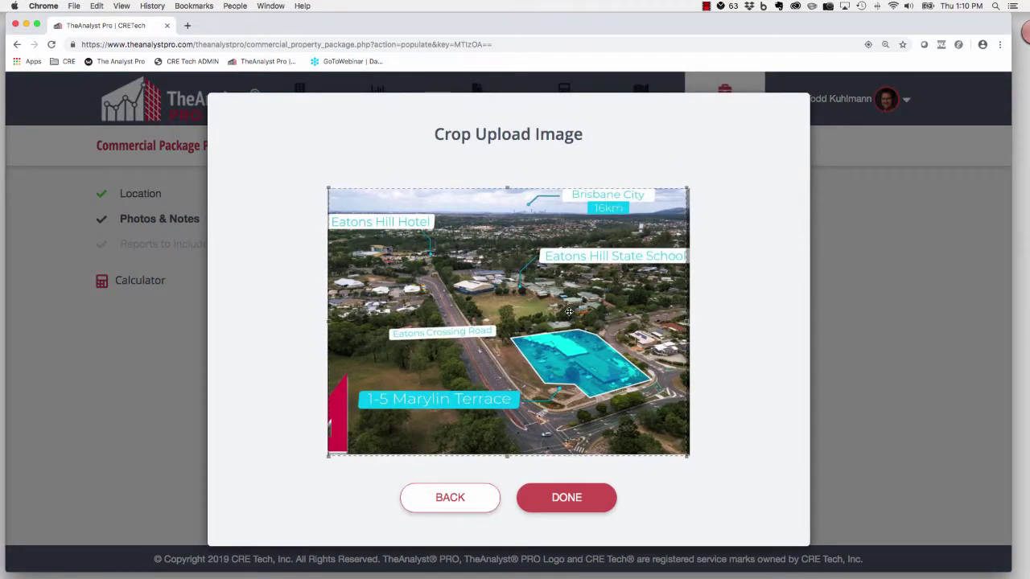
left_click(568, 495)
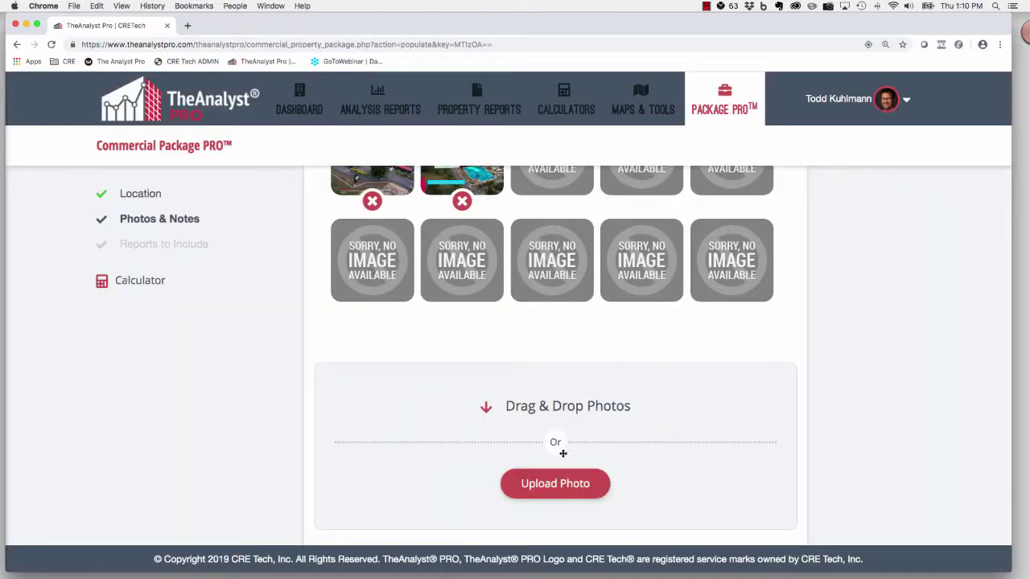
Step: Upload the Pic3_Eatons photo to the property's image gallery, adjusting its crop area before accepting it
left_click(555, 483)
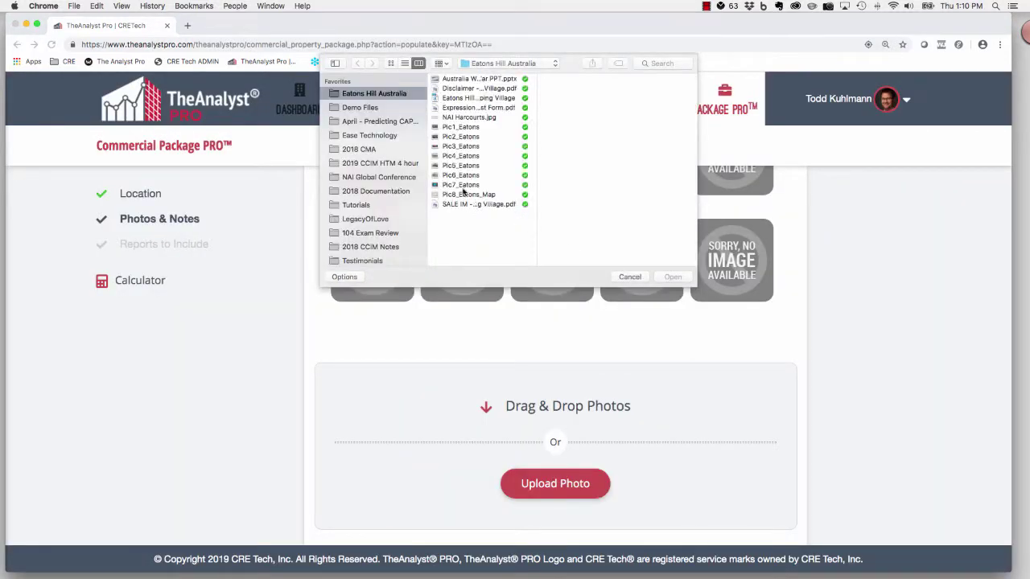
left_click(456, 147)
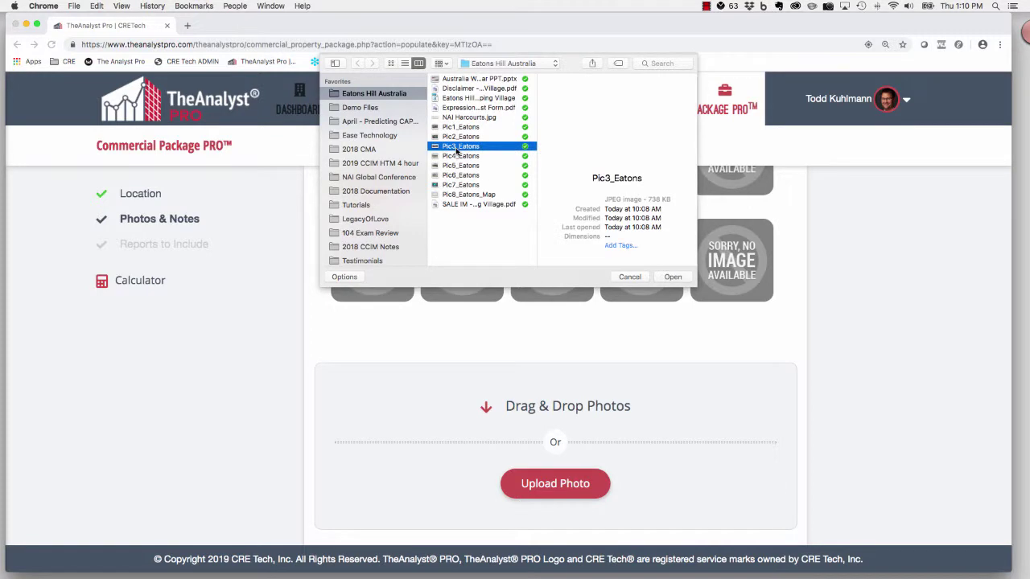
left_click(678, 277)
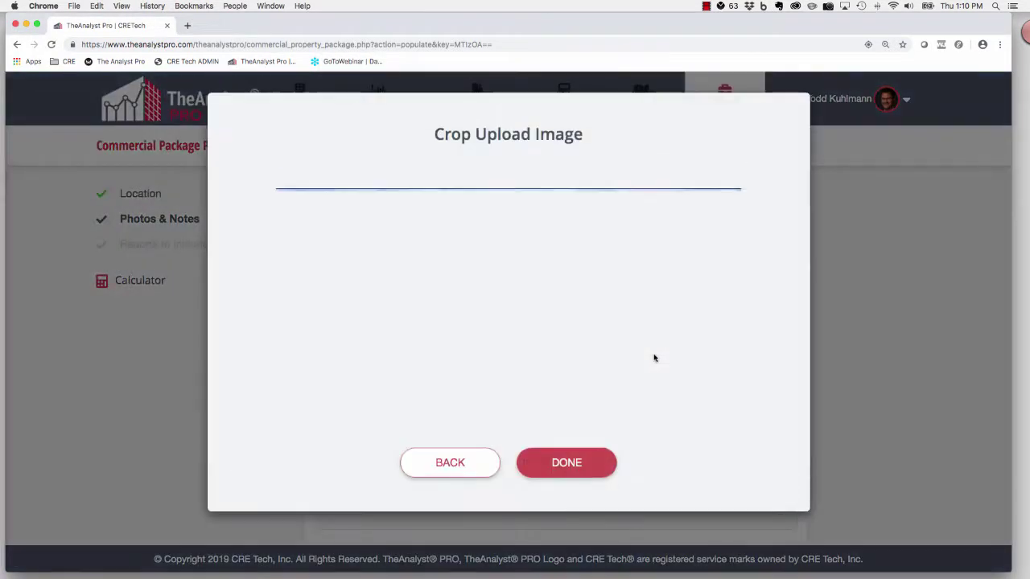
left_click_drag(523, 359, 596, 360)
left_click(576, 473)
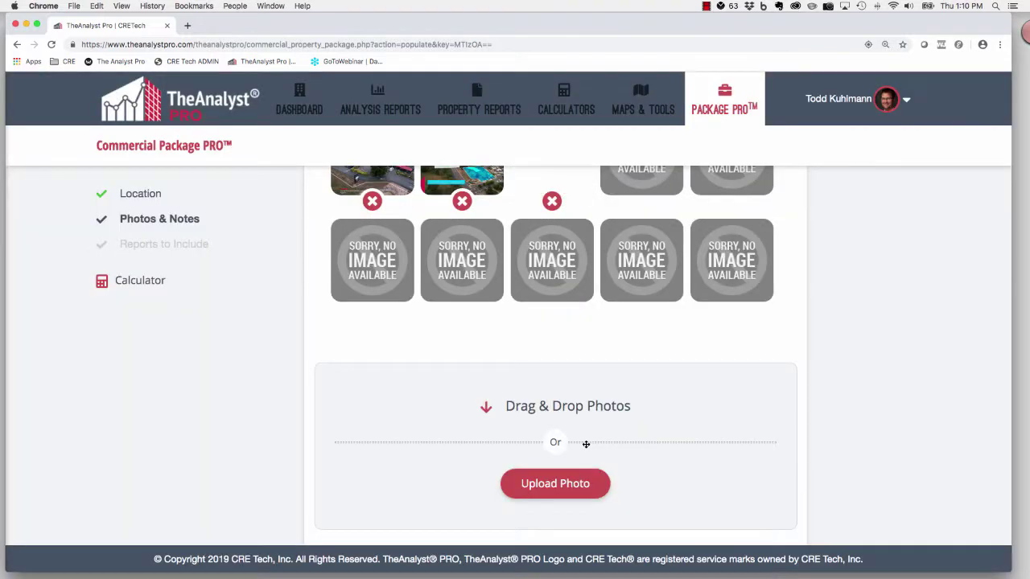
Step: Upload the Pic5_Eatons photo to the property's image gallery and accept the suggested crop
left_click(553, 483)
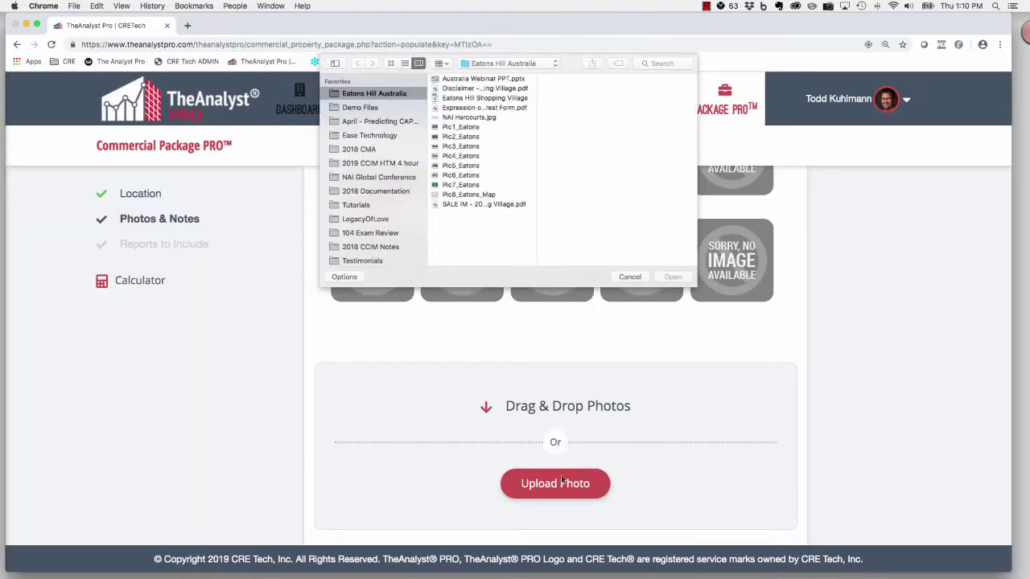
left_click(466, 166)
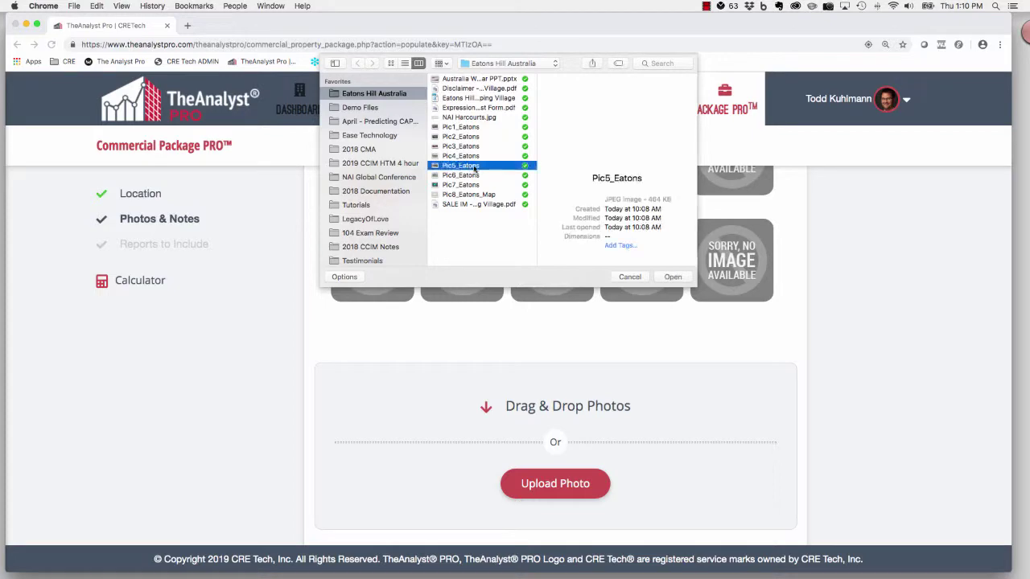
left_click(666, 277)
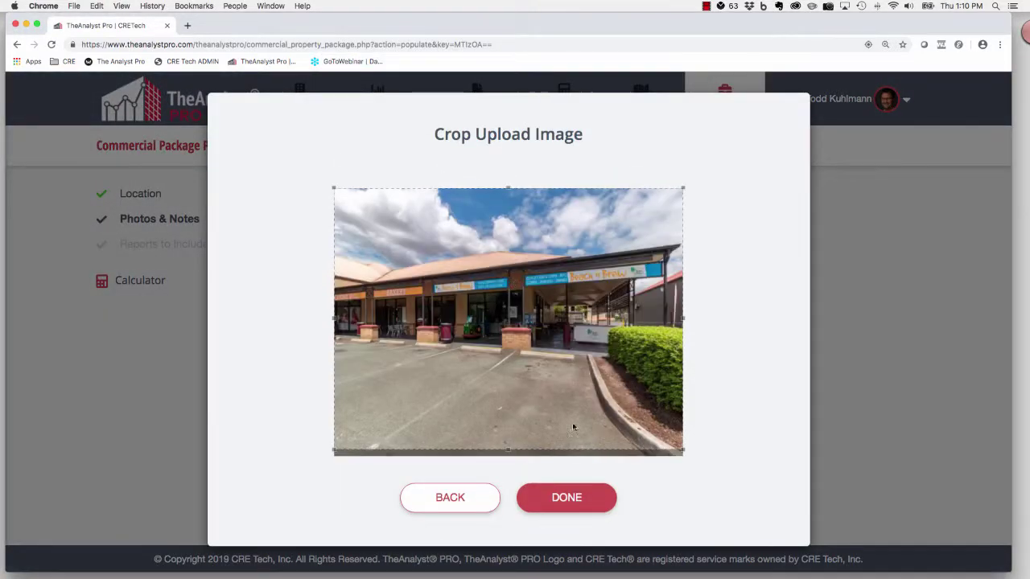
left_click(567, 502)
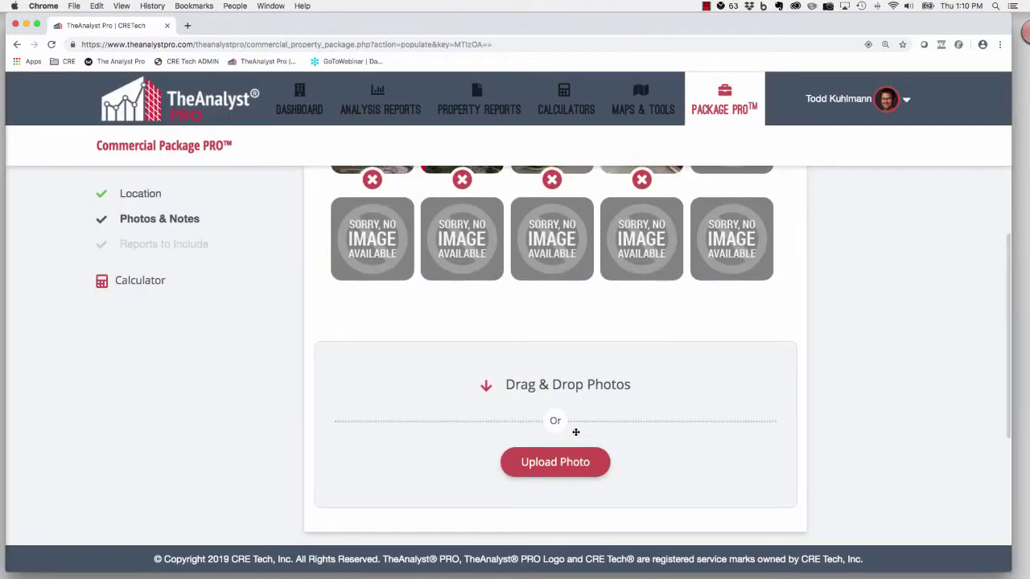
Step: Upload the Pic6_Eatons photo to the property's image gallery and accept the suggested crop
left_click(588, 458)
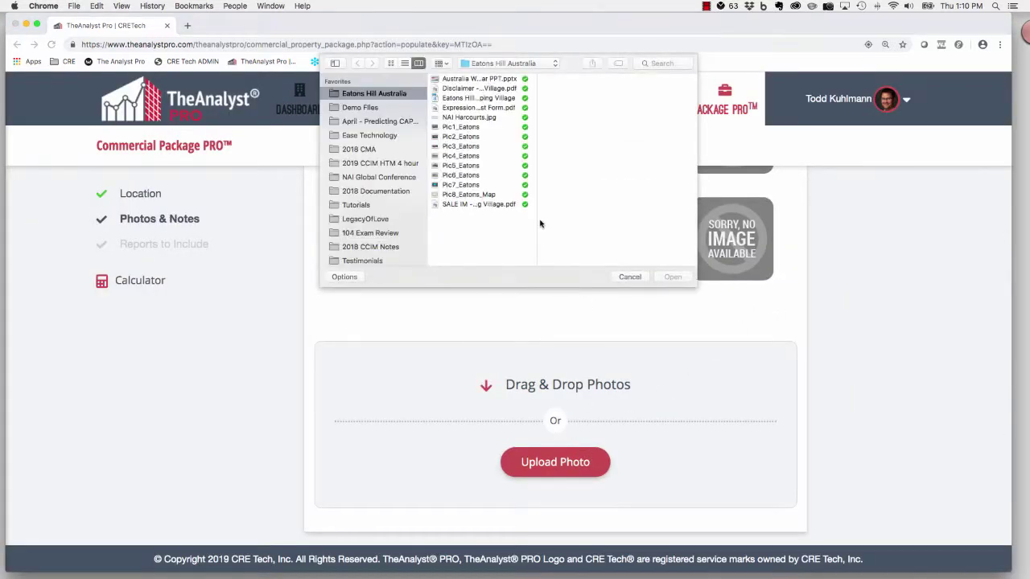
left_click(452, 175)
left_click(673, 277)
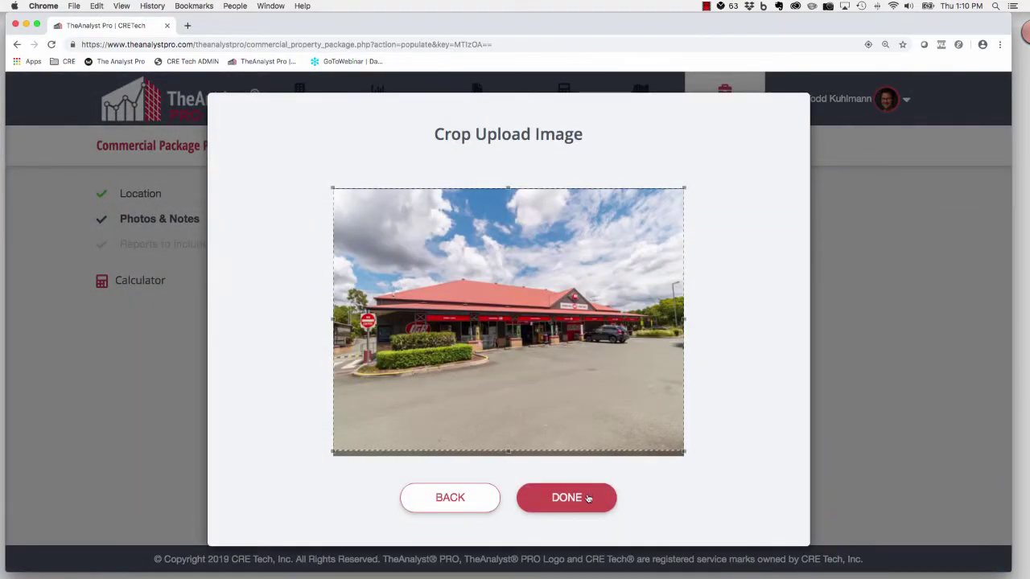
left_click(588, 499)
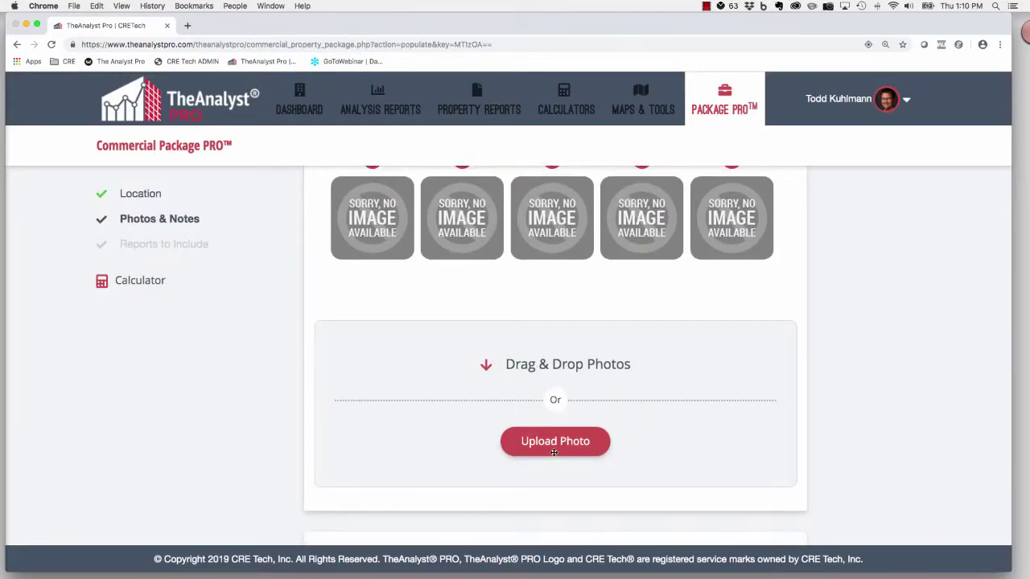
Step: Upload the Pic7_Eatons aerial photo to the property's image gallery and accept the suggested crop
left_click(552, 448)
left_click(469, 186)
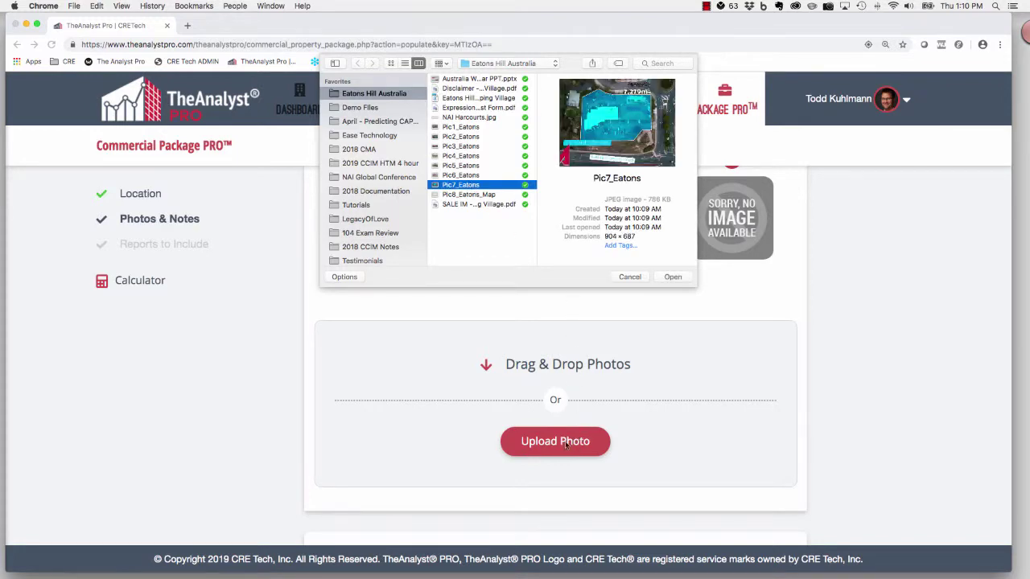
left_click(673, 277)
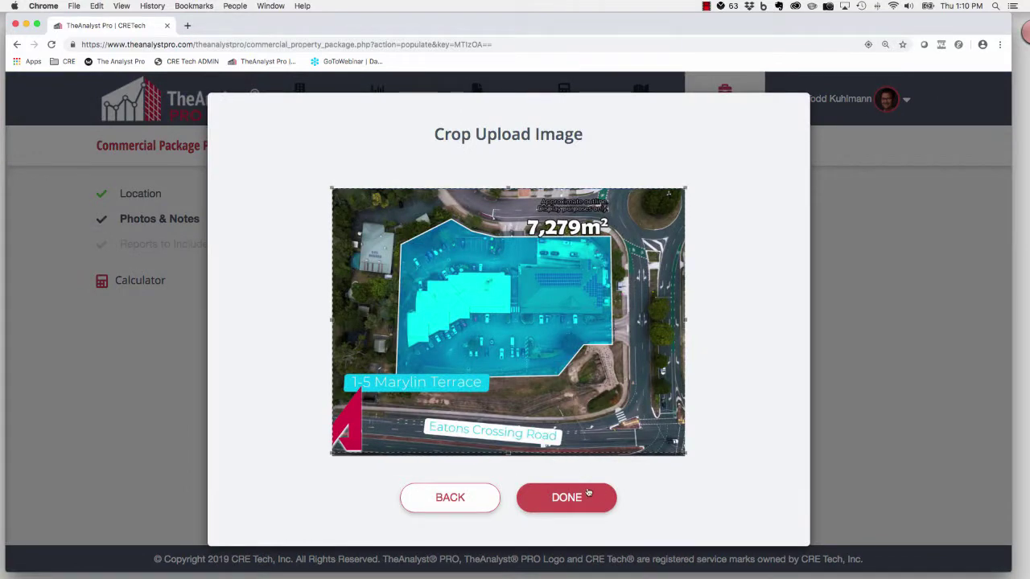
left_click(589, 493)
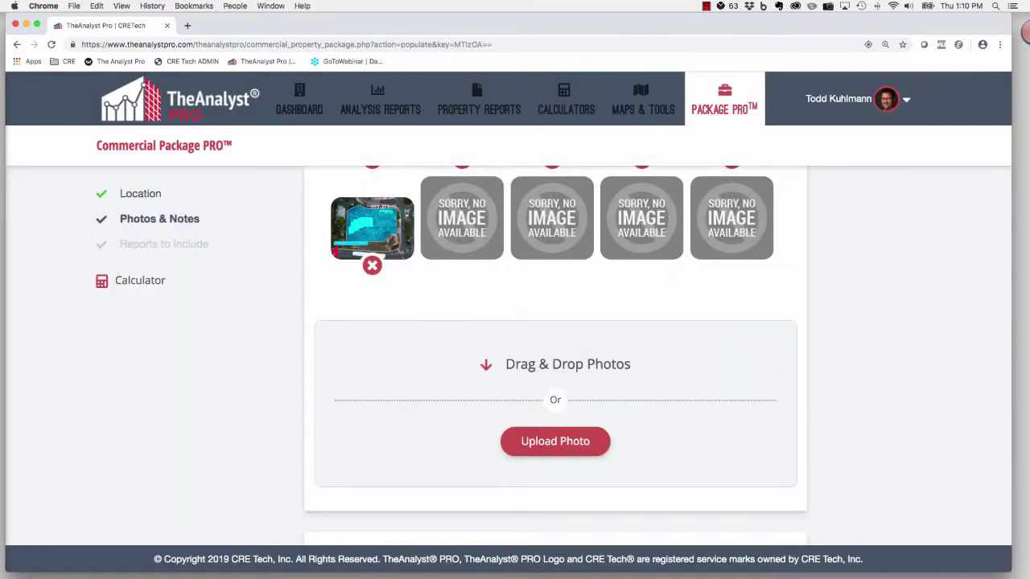
Step: Paste the copied text beginning "Located in the Northern Corridor" into the Property Description, remove its trailing blank lines, and review the entries
scroll(850, 448, "down", 5)
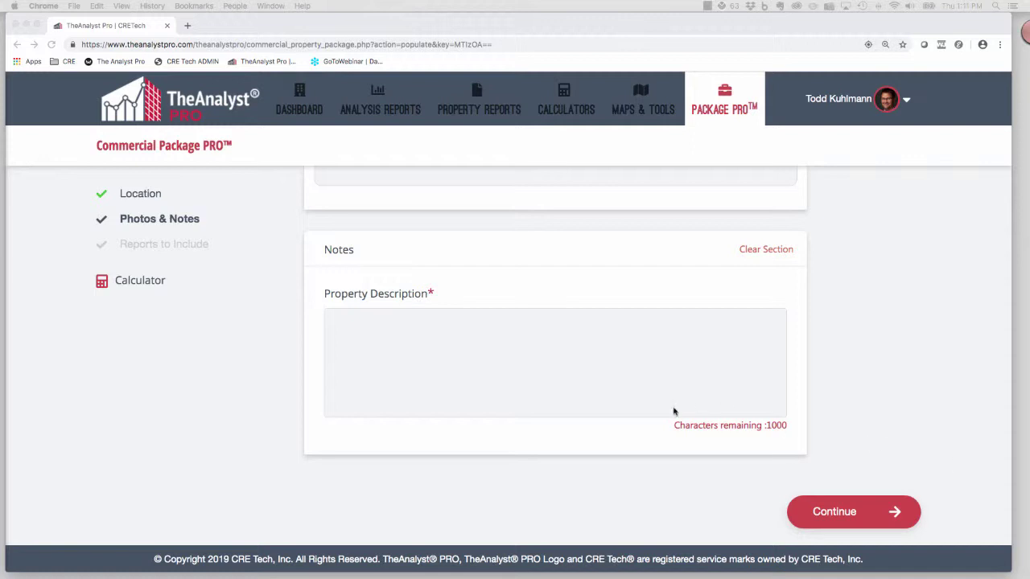
left_click(609, 349)
key("super+v")
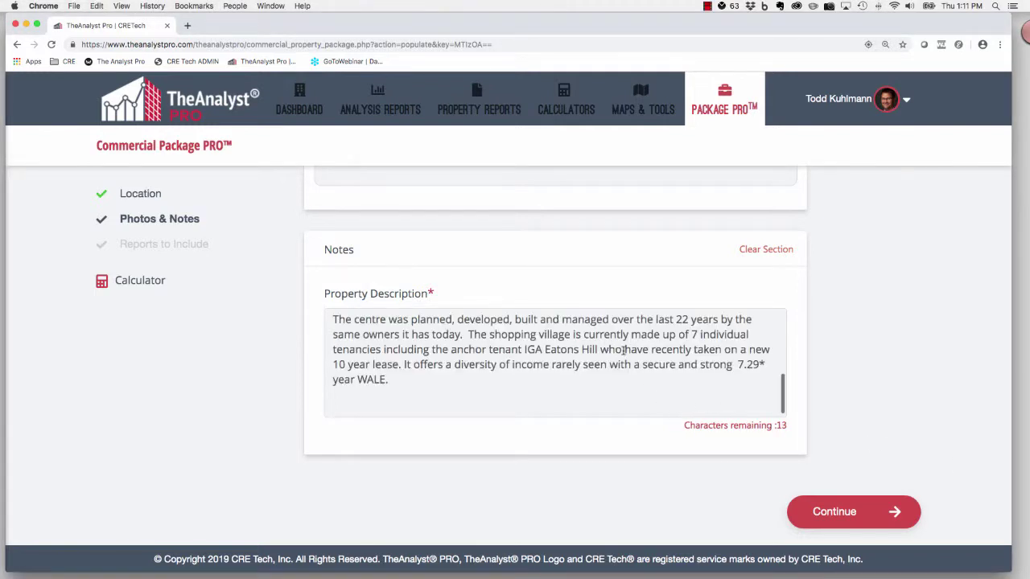
key("BackSpace")
key("BackSpace")
scroll(624, 349, "up", 3)
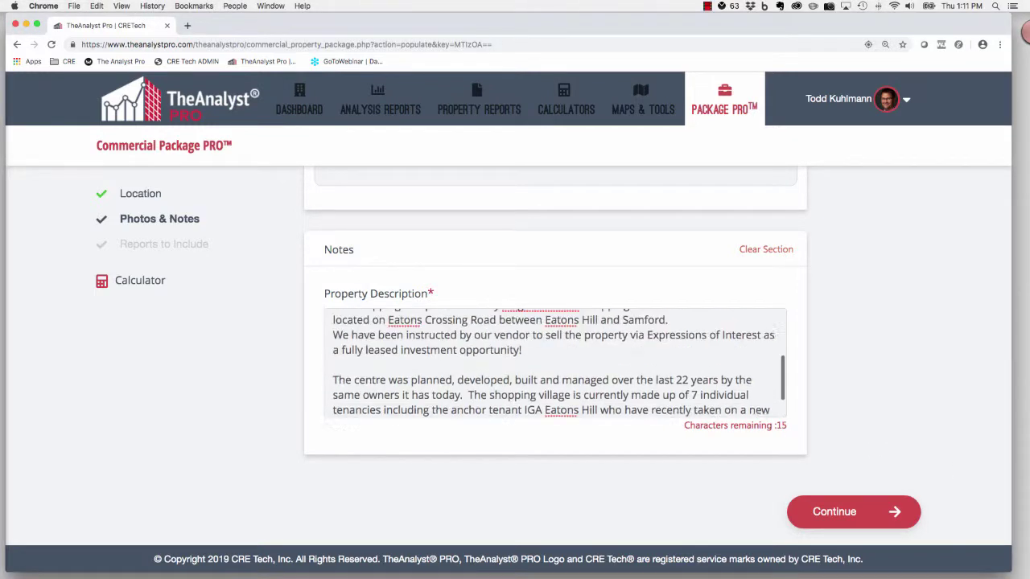
scroll(637, 354, "up", 10)
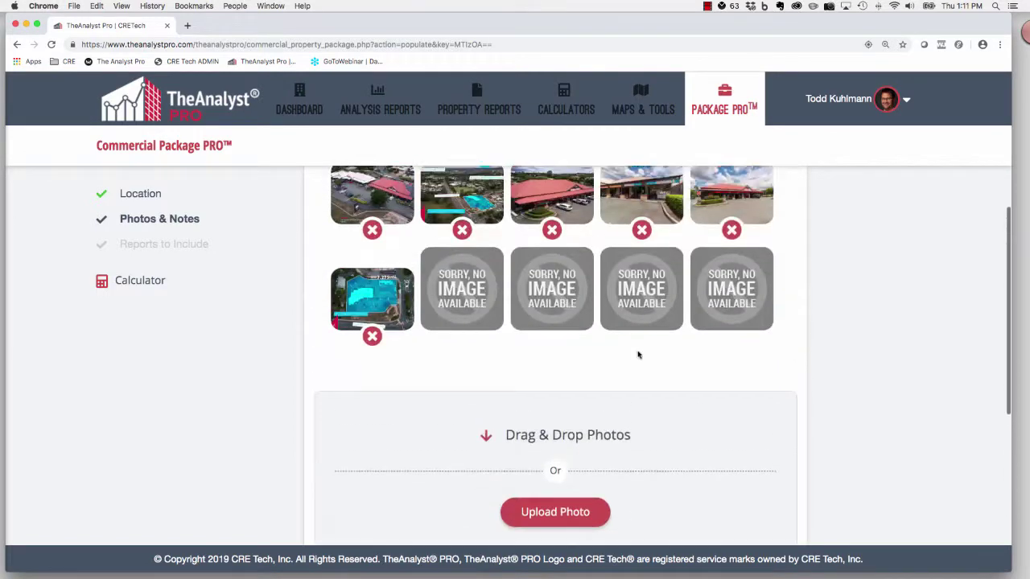
scroll(638, 354, "down", 10)
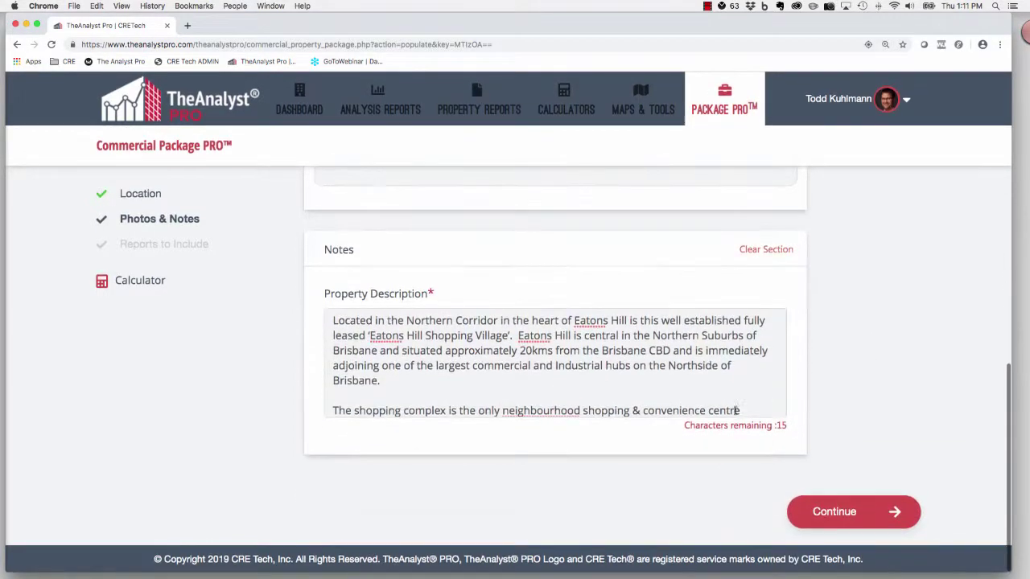
Step: Continue to Reports to Include, select Investment Analysis and Aerial & Location Map Report, and proceed to the Investment Analysis stage
left_click(851, 519)
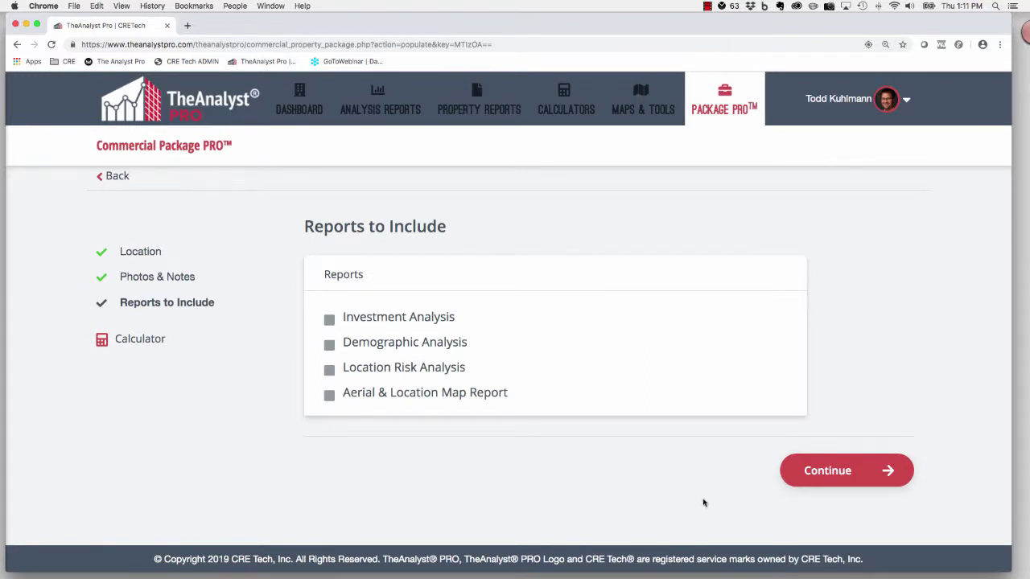
left_click(332, 320)
left_click(330, 396)
left_click(816, 471)
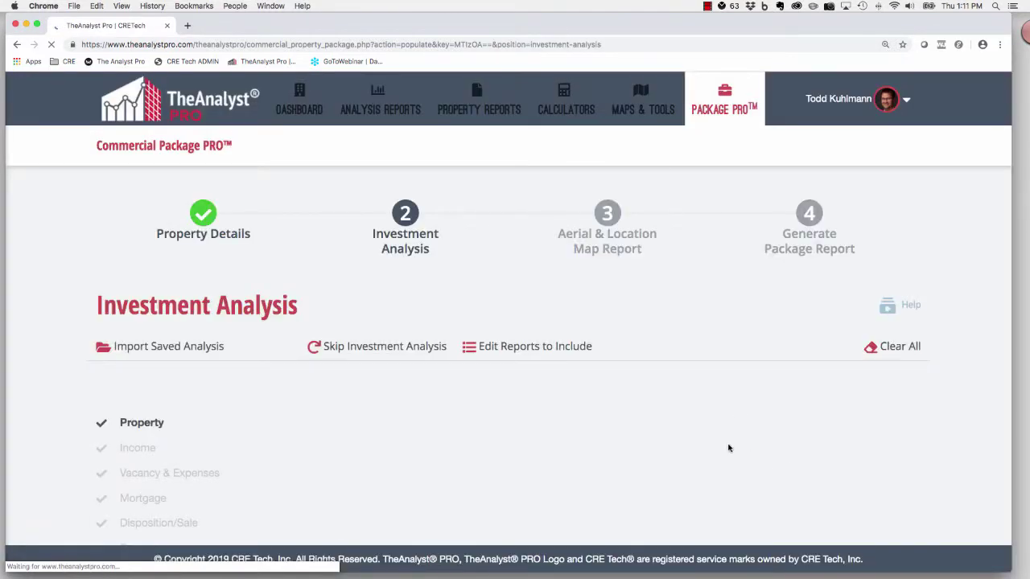
Step: Import the saved Eatons Hill Shopping Village analysis from the NAI Harcourts folder into the Investment Analysis
scroll(729, 446, "down", 2)
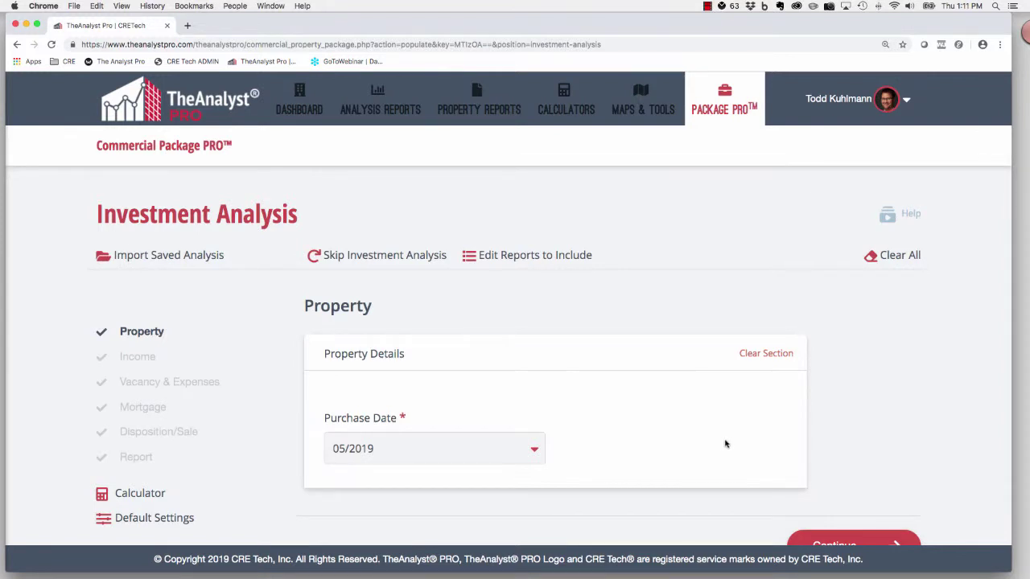
left_click(188, 257)
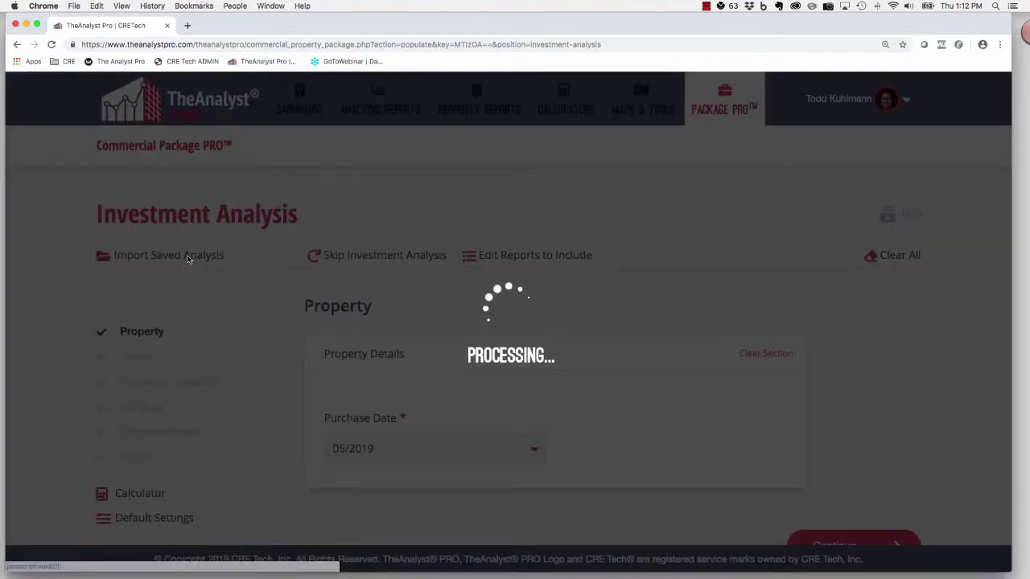
left_click(249, 279)
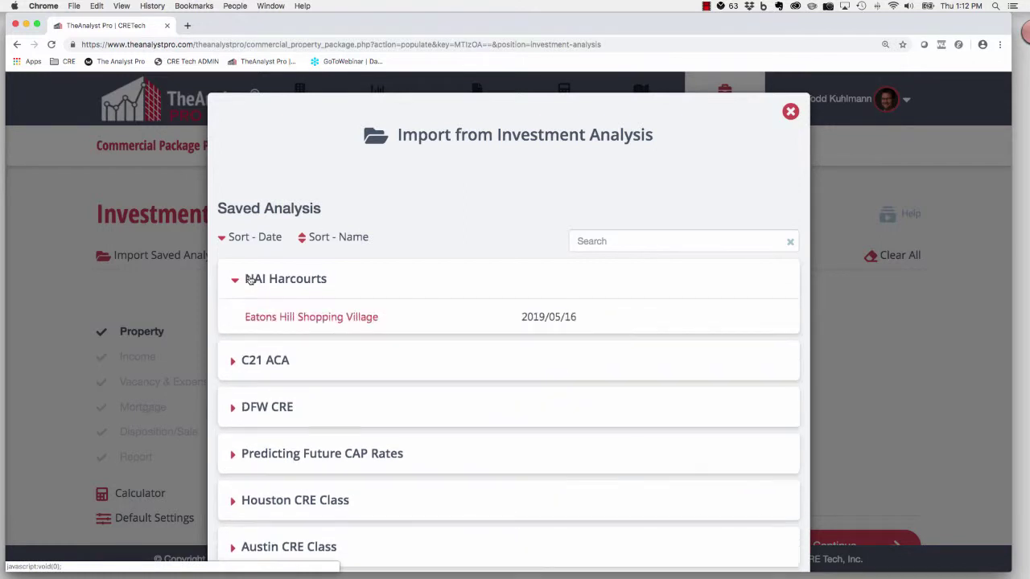
left_click(268, 319)
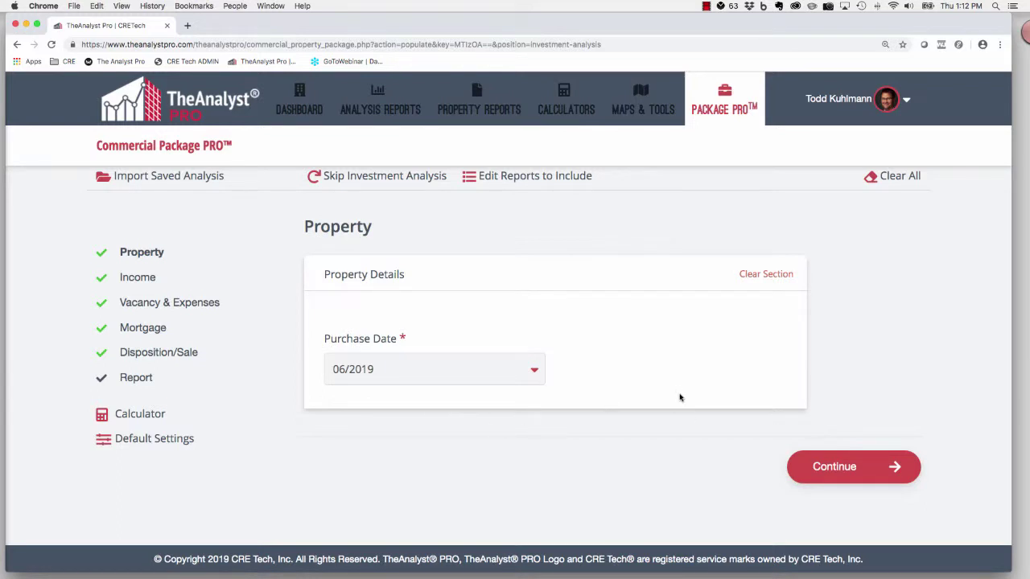
Step: Continue to the Income section and examine the potential income fields and the imported tenant lease list
left_click(836, 468)
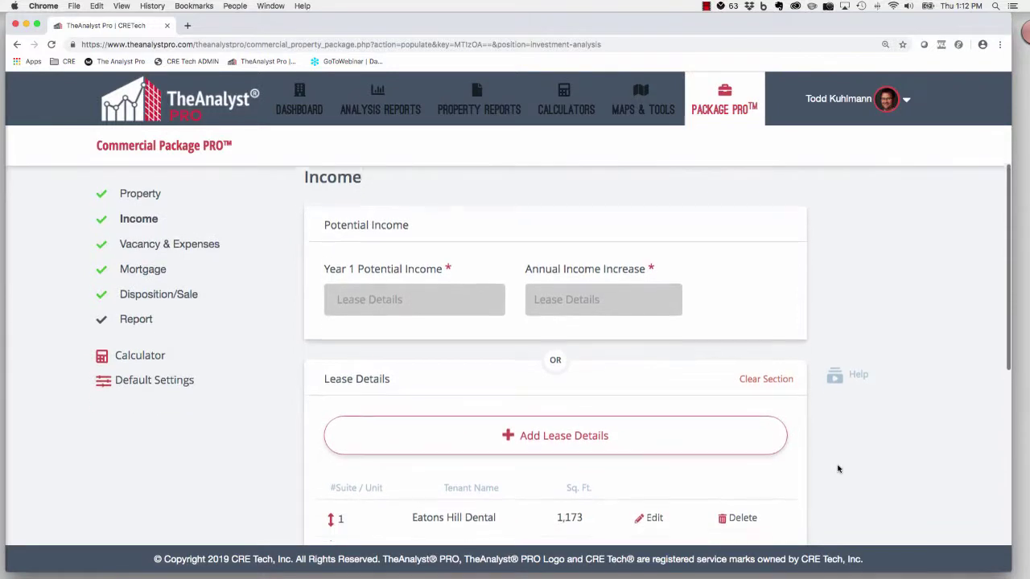
scroll(838, 469, "down", 2)
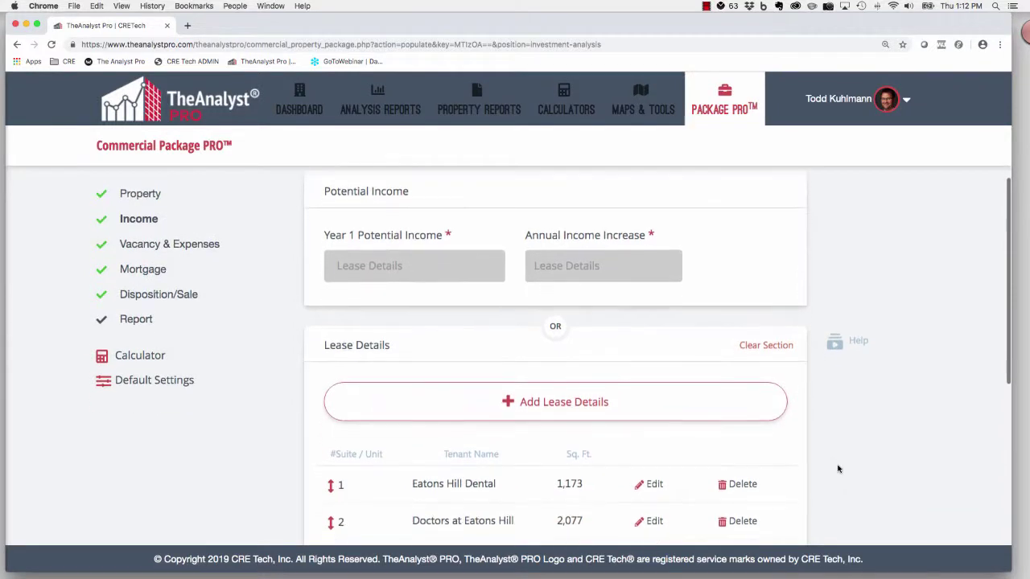
left_click(120, 222)
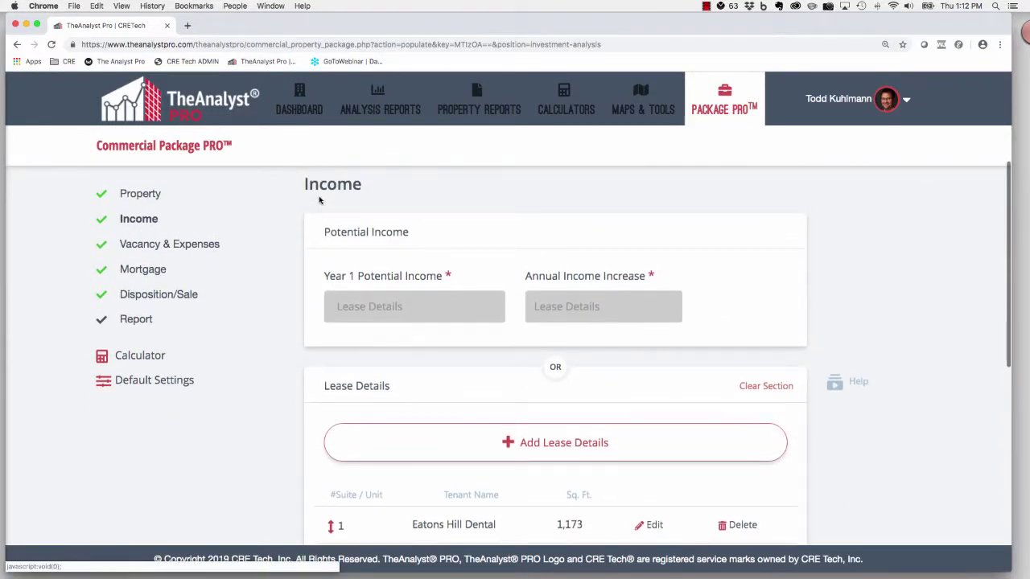
scroll(314, 274, "down", 3)
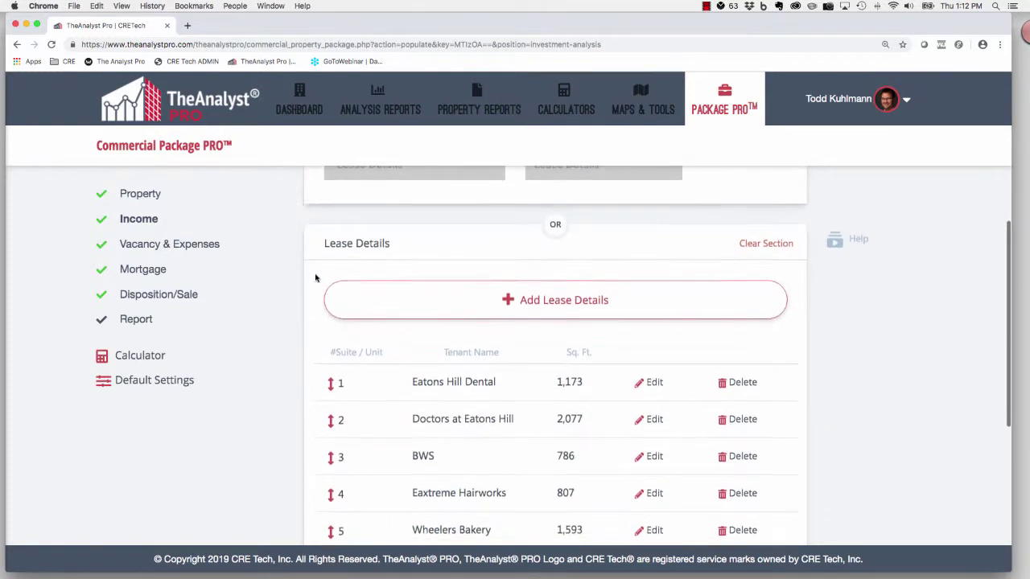
scroll(316, 277, "up", 1)
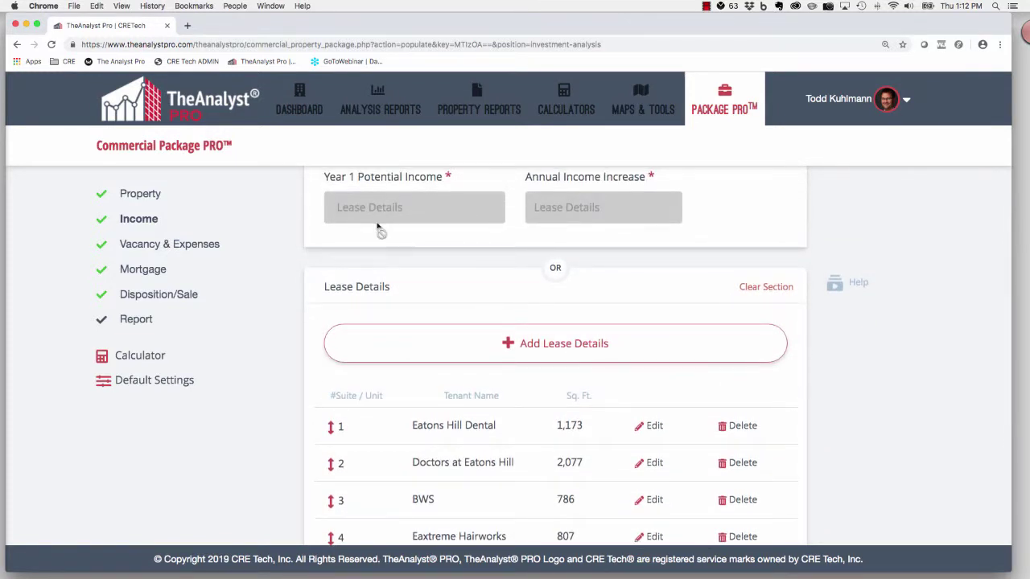
scroll(377, 217, "down", 3)
scroll(294, 265, "down", 2)
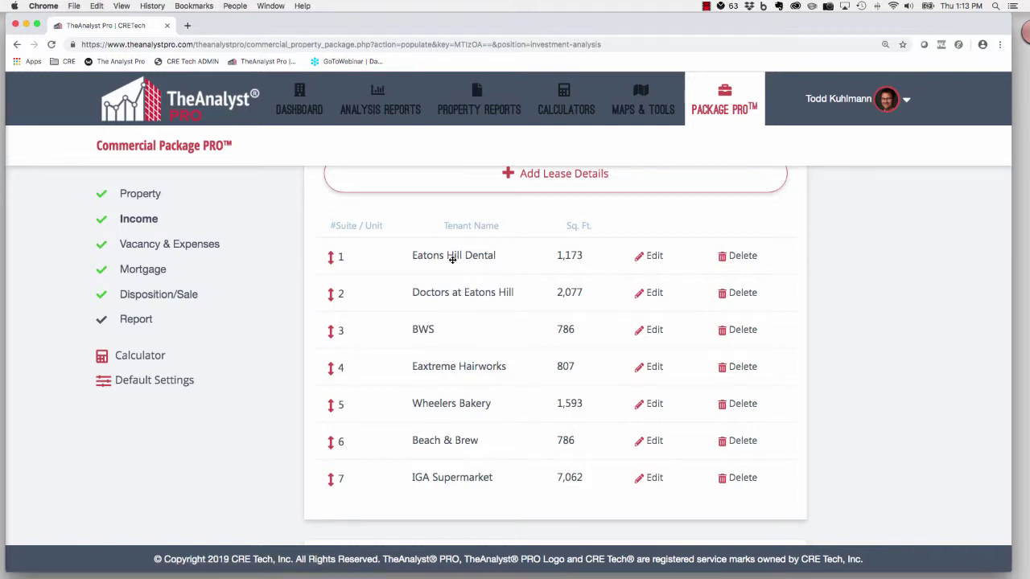
Step: Open the Eatons Hill Dental lease for editing and examine its lease term, rent and reimbursement fields
left_click(647, 256)
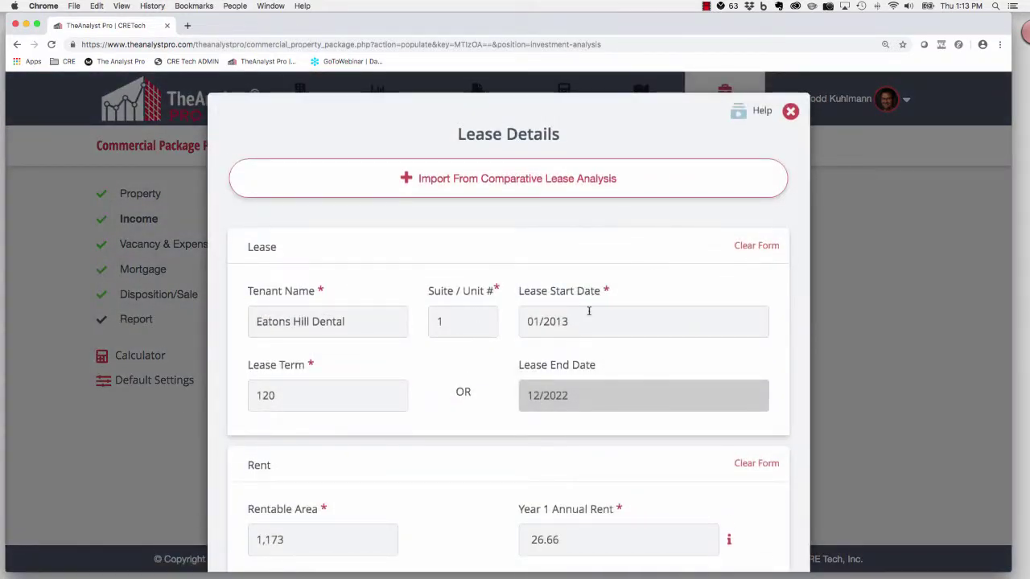
scroll(588, 310, "down", 1)
scroll(563, 314, "down", 2)
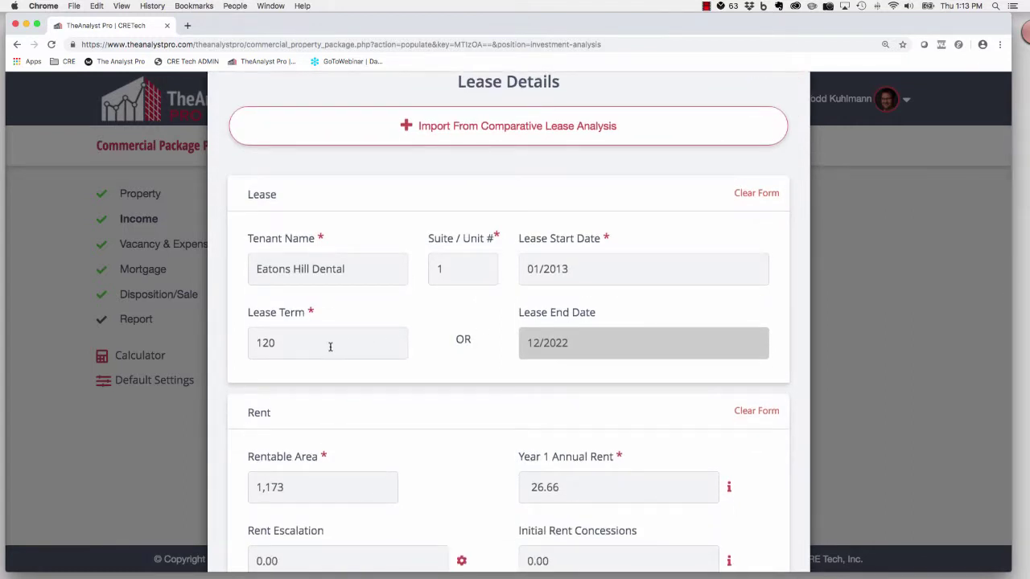
scroll(336, 347, "down", 6)
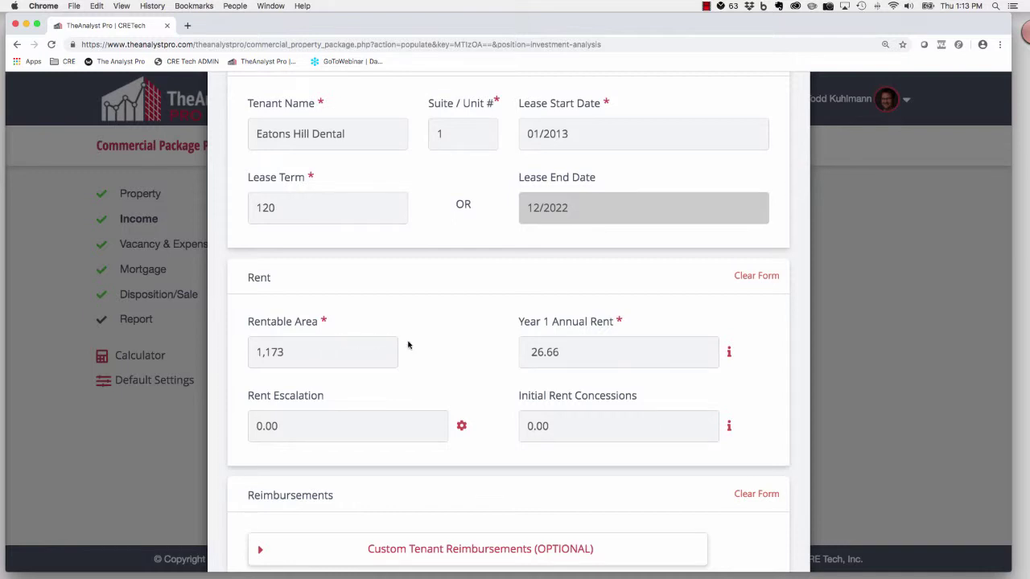
scroll(409, 346, "down", 1)
scroll(410, 345, "down", 1)
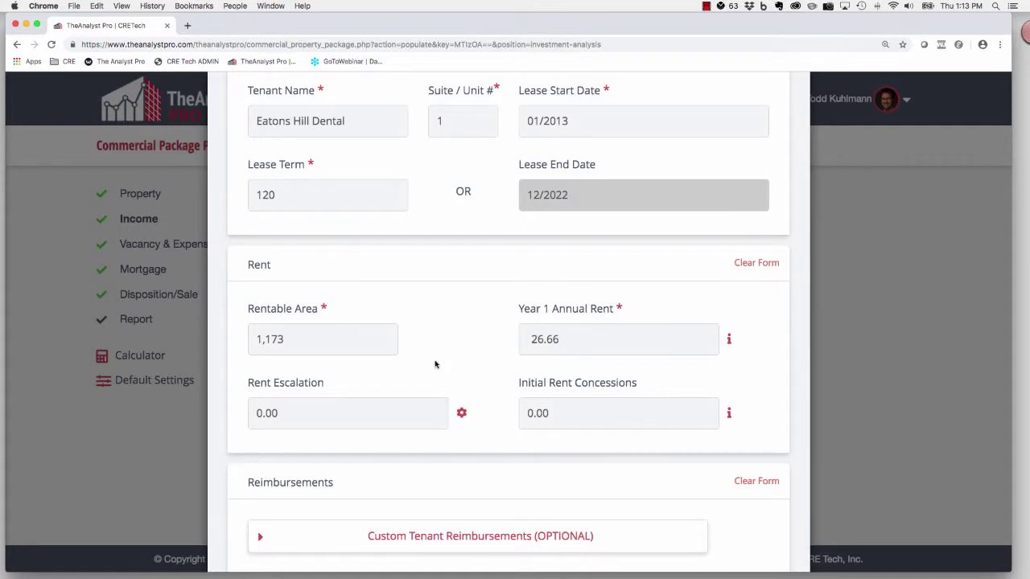
scroll(451, 360, "down", 1)
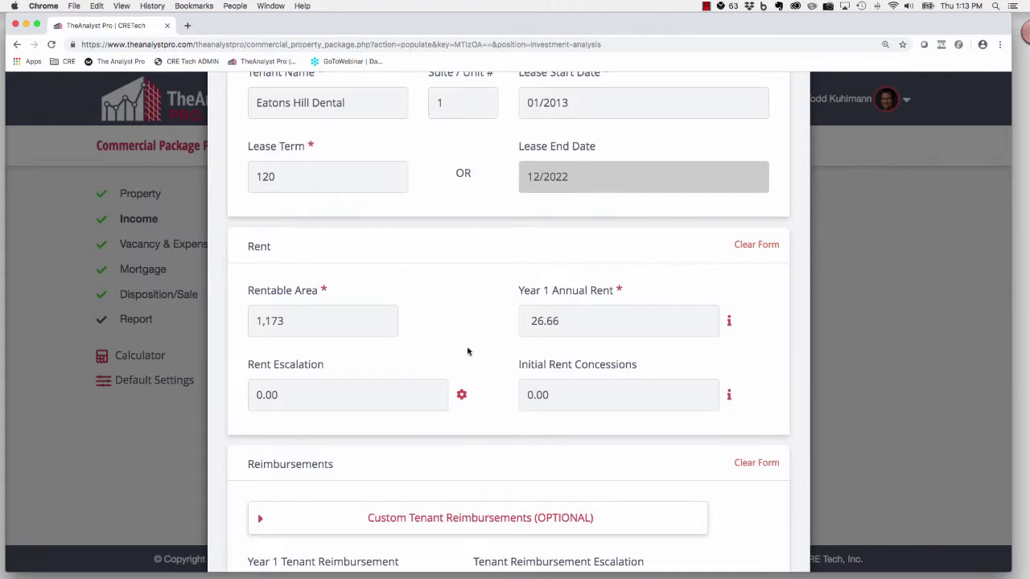
scroll(464, 348, "down", 2)
scroll(373, 362, "down", 3)
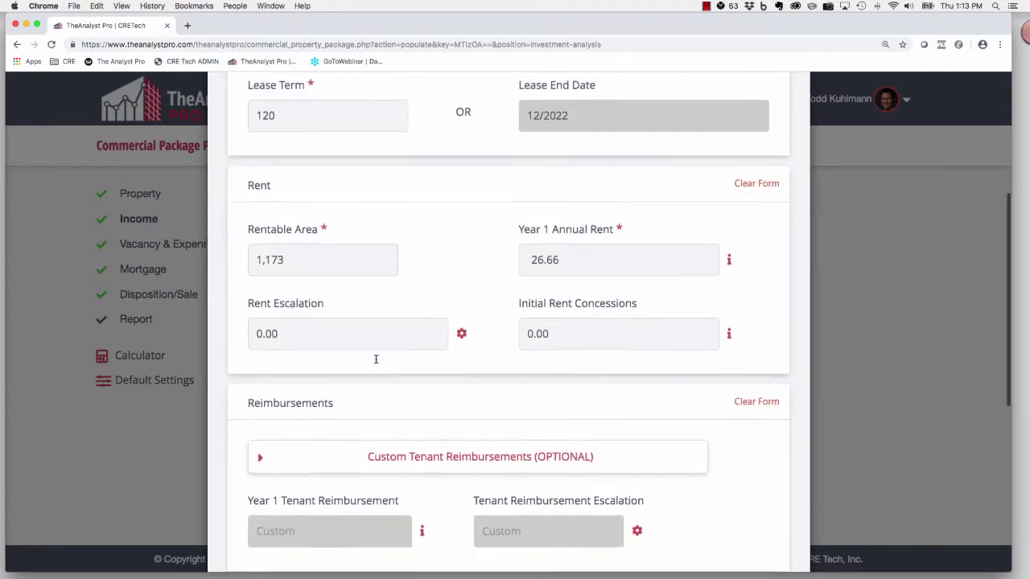
scroll(374, 363, "down", 6)
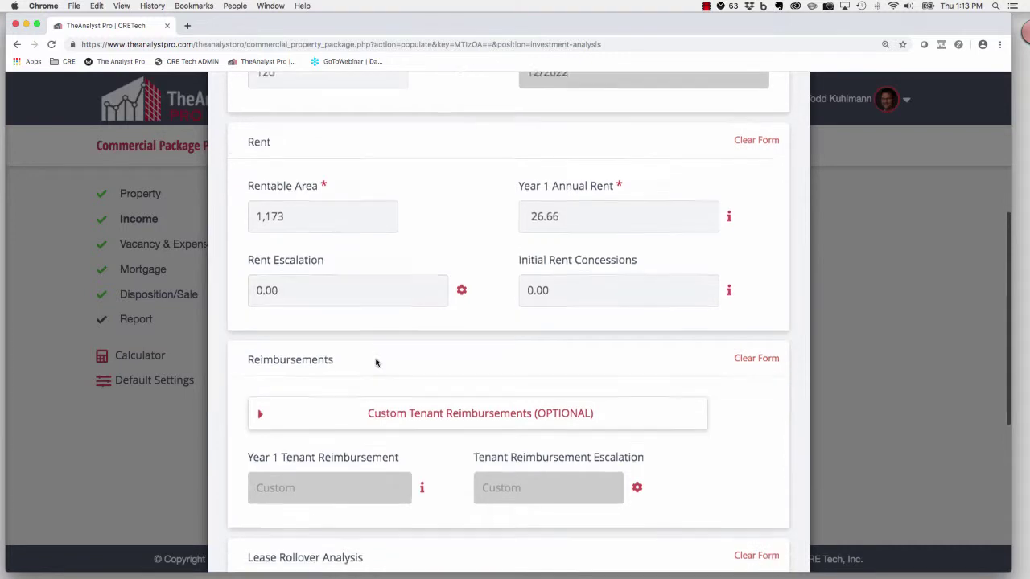
scroll(375, 362, "down", 3)
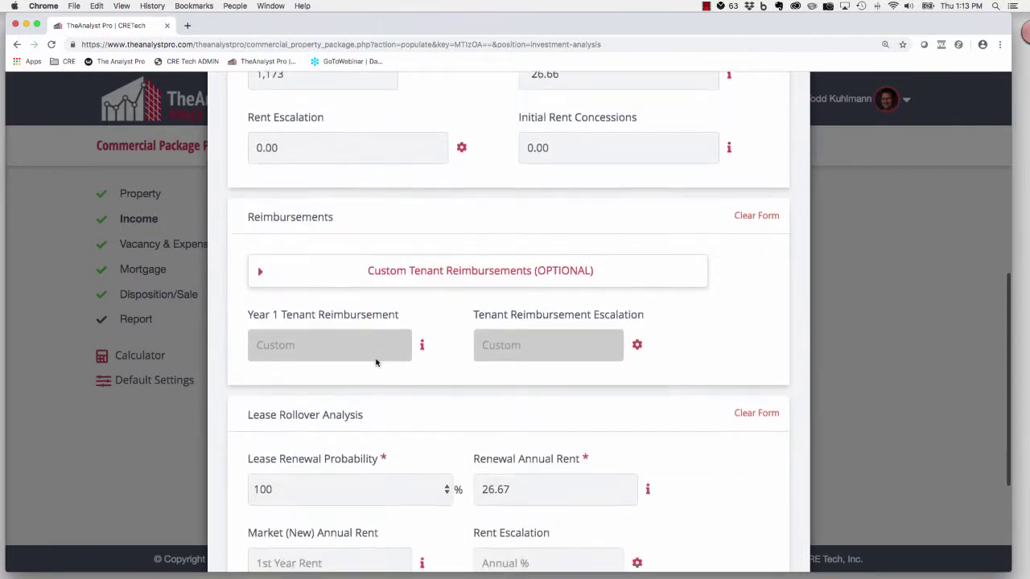
Step: Expand the Custom Tenant Reimbursements, inspect the expense type set for each category, and collapse them again
left_click(333, 281)
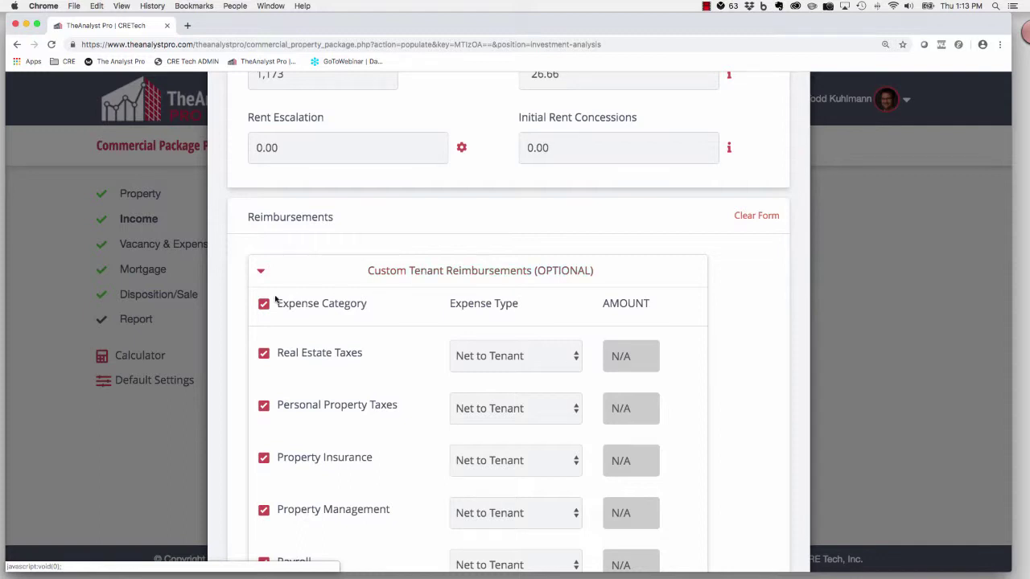
scroll(407, 309, "down", 1)
scroll(407, 309, "down", 5)
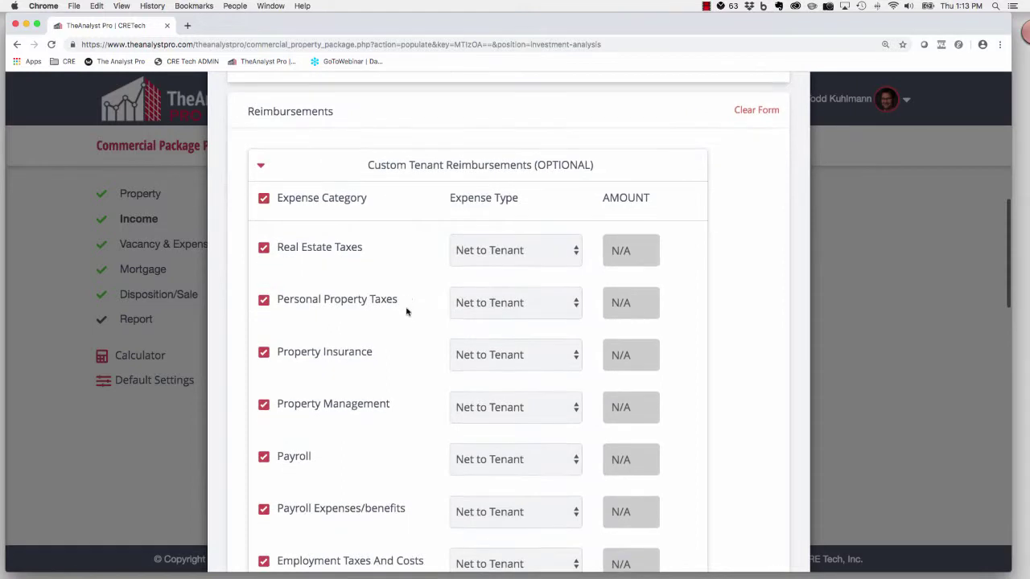
scroll(407, 311, "up", 6)
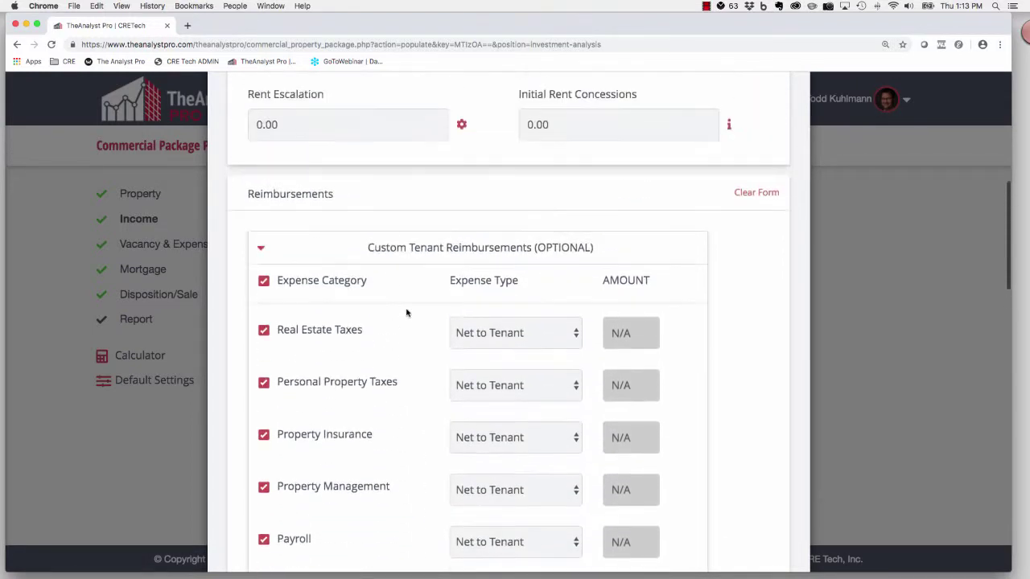
left_click(405, 257)
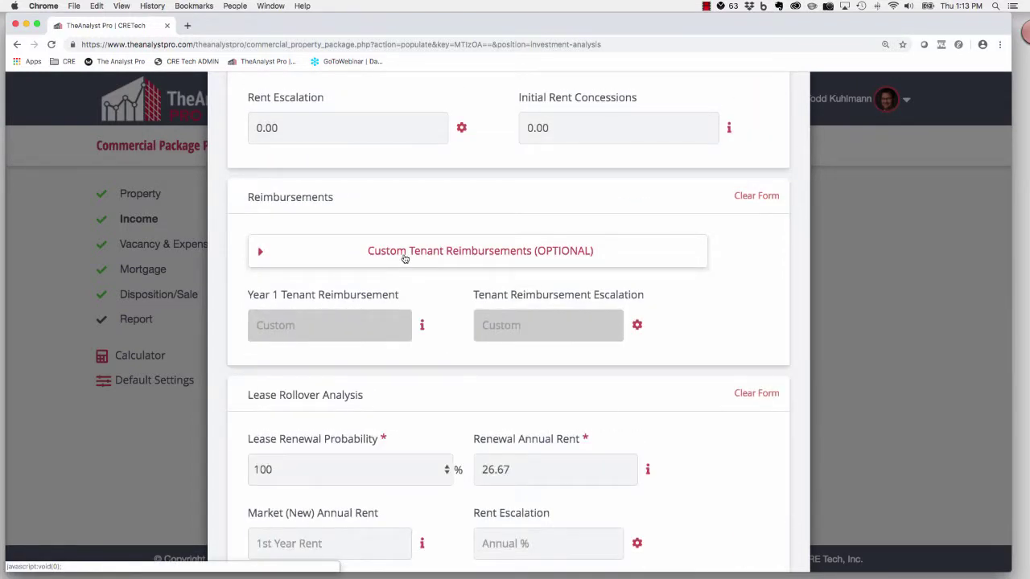
Step: Review the Lease Rollover Analysis fields and the Lease Renewal Probability choices, then save the Eatons Hill Dental lease
scroll(398, 286, "down", 2)
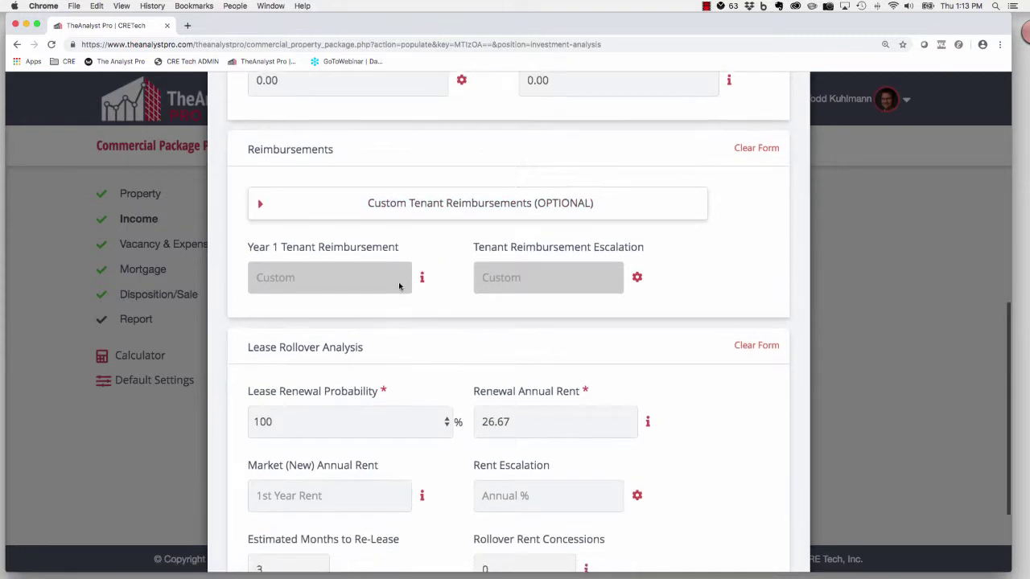
scroll(399, 286, "down", 3)
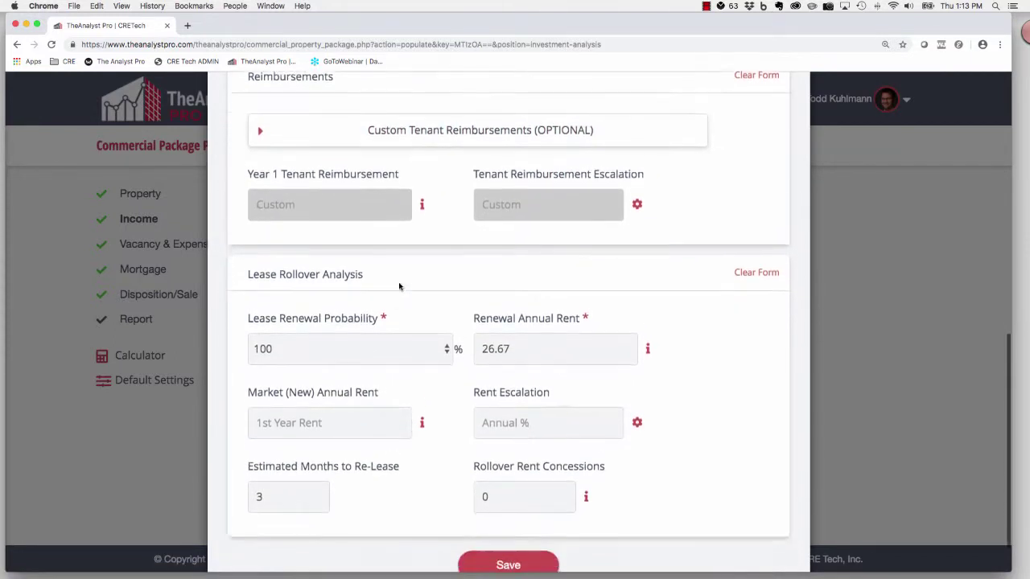
left_click_drag(256, 216, 362, 218)
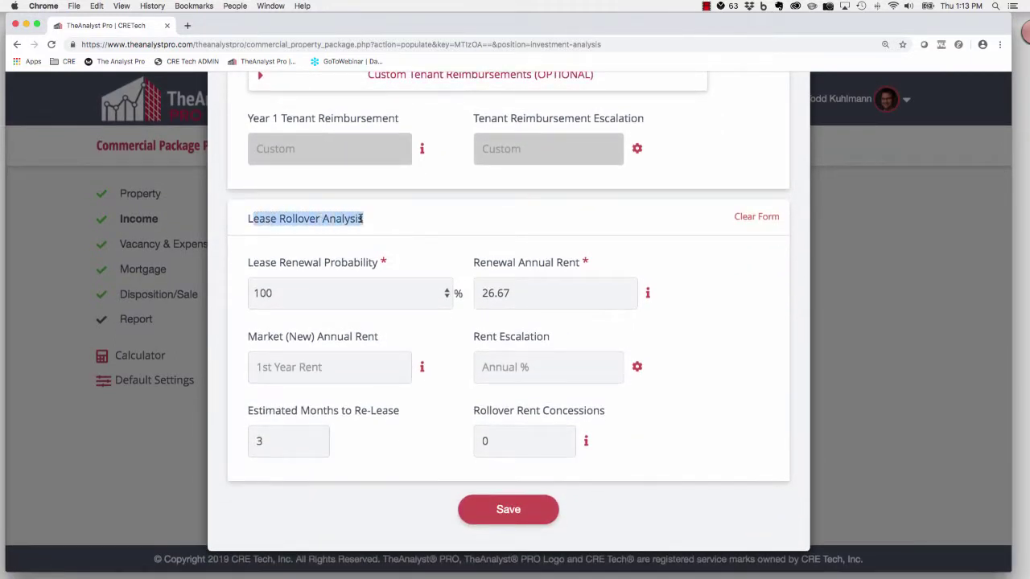
left_click(362, 218)
triple_click(263, 218)
left_click(448, 296)
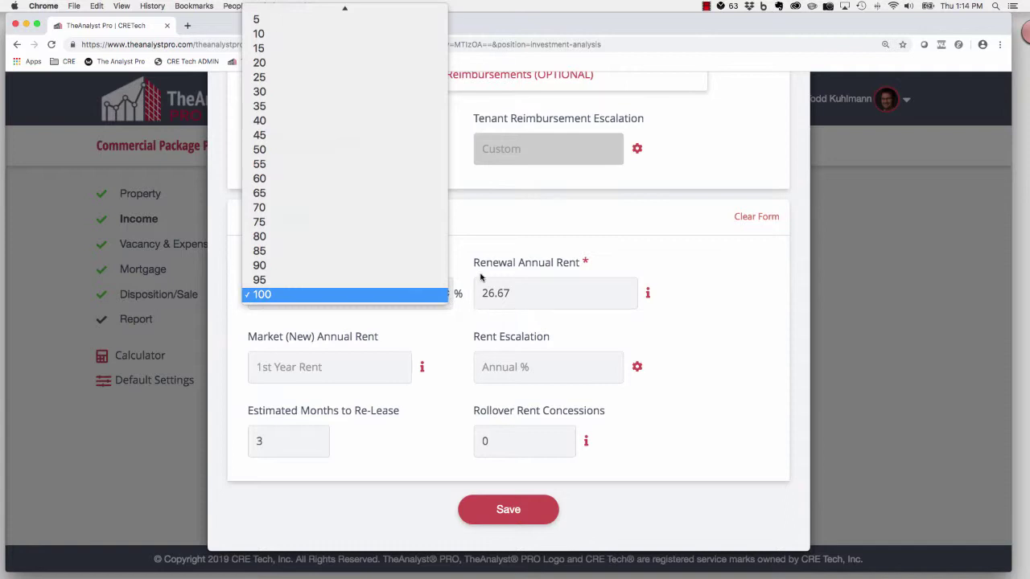
left_click(482, 277)
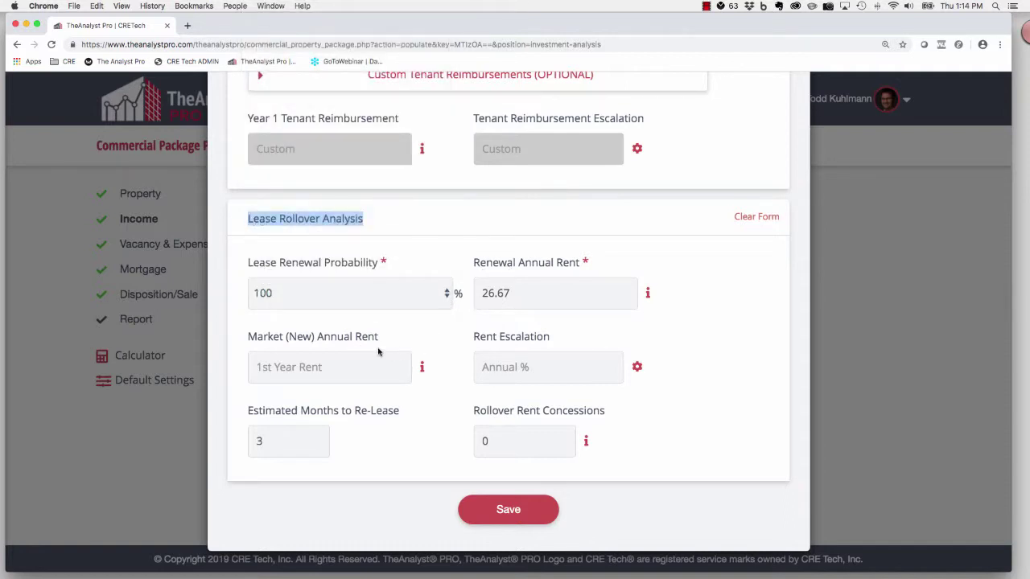
scroll(378, 351, "up", 1)
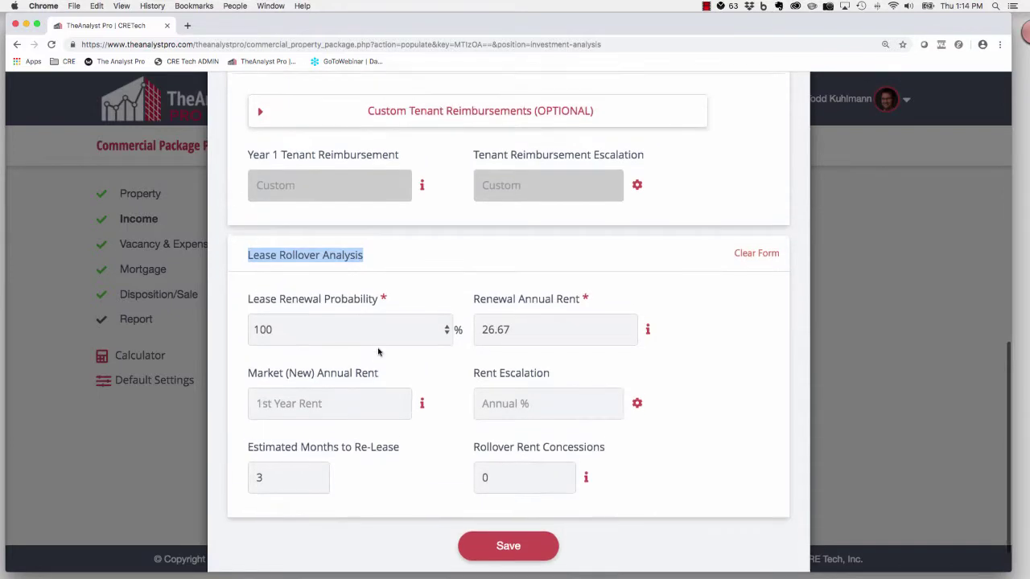
left_click(537, 554)
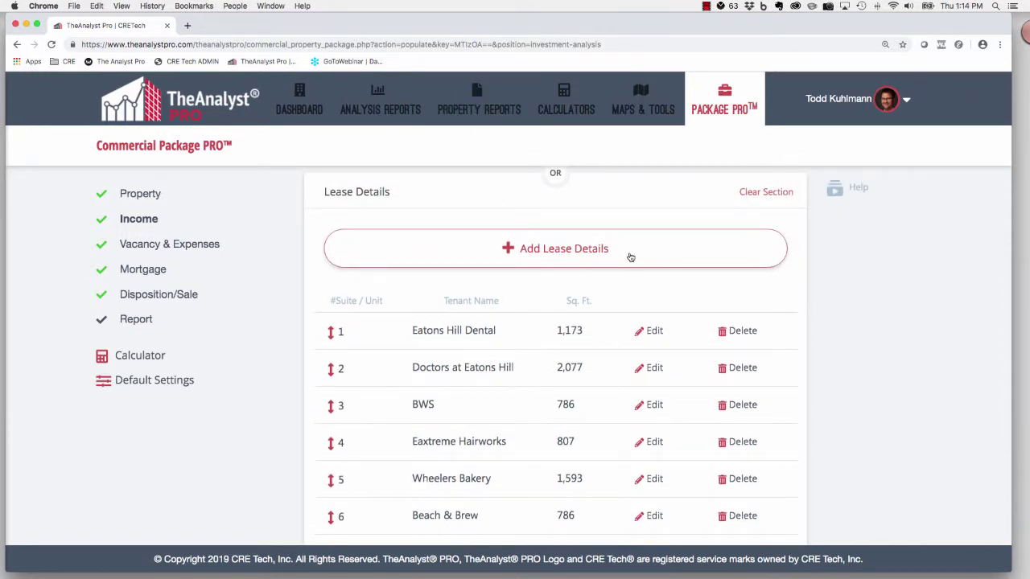
Step: Look over the tenant list, view the help video for Lease Details, and close the help window
scroll(630, 256, "down", 2)
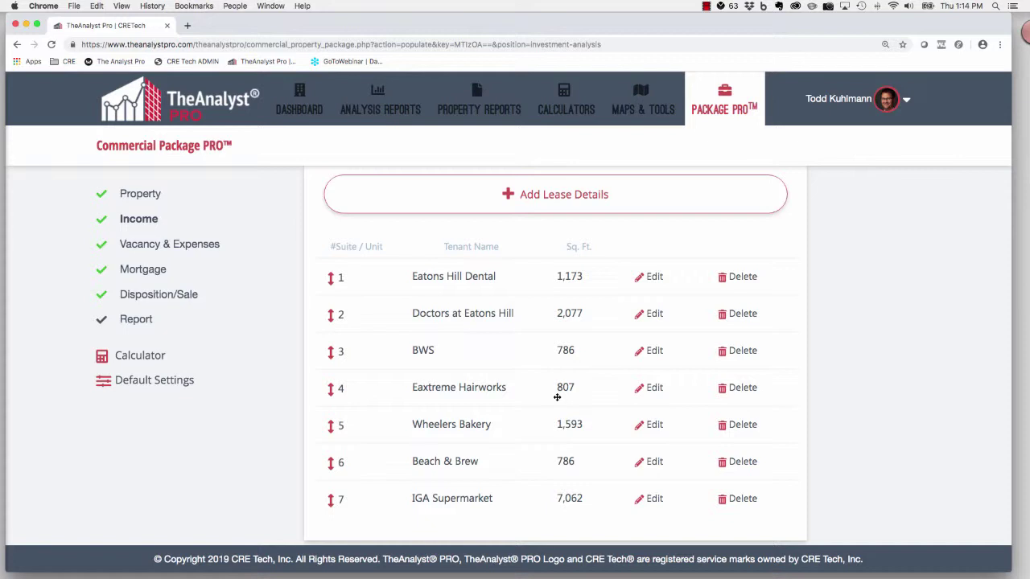
scroll(571, 399, "up", 3)
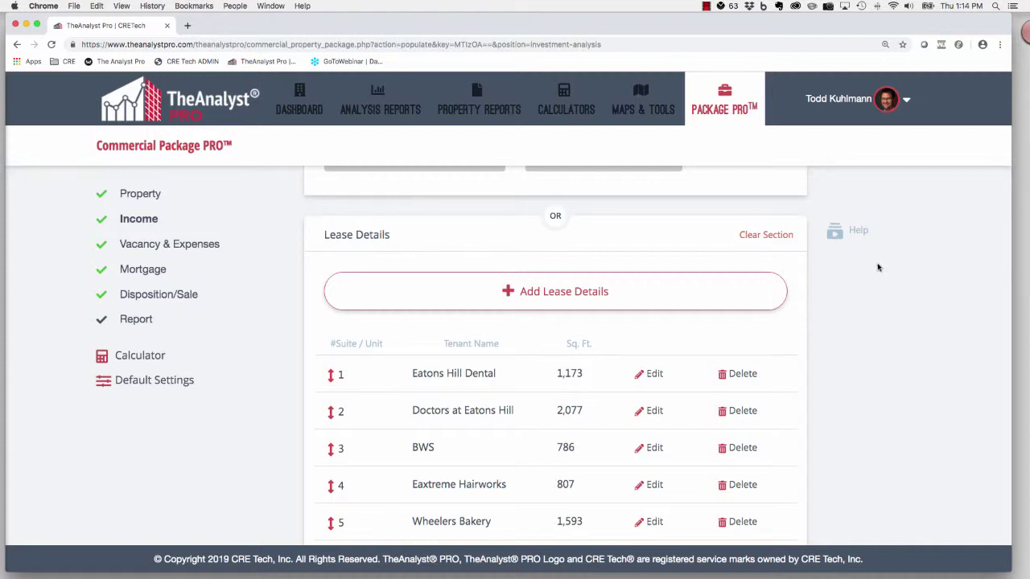
left_click(838, 236)
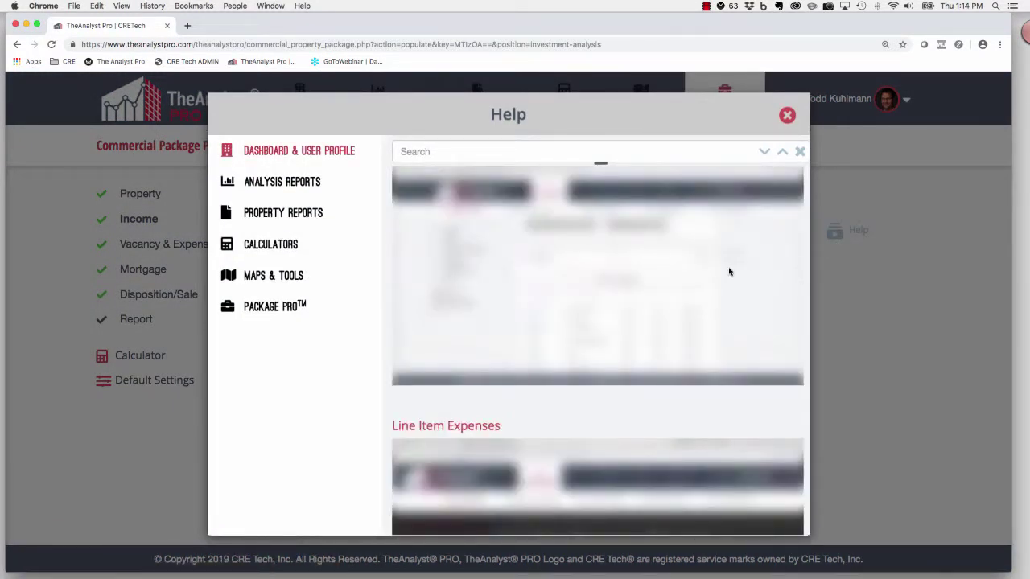
mouse_move(579, 288)
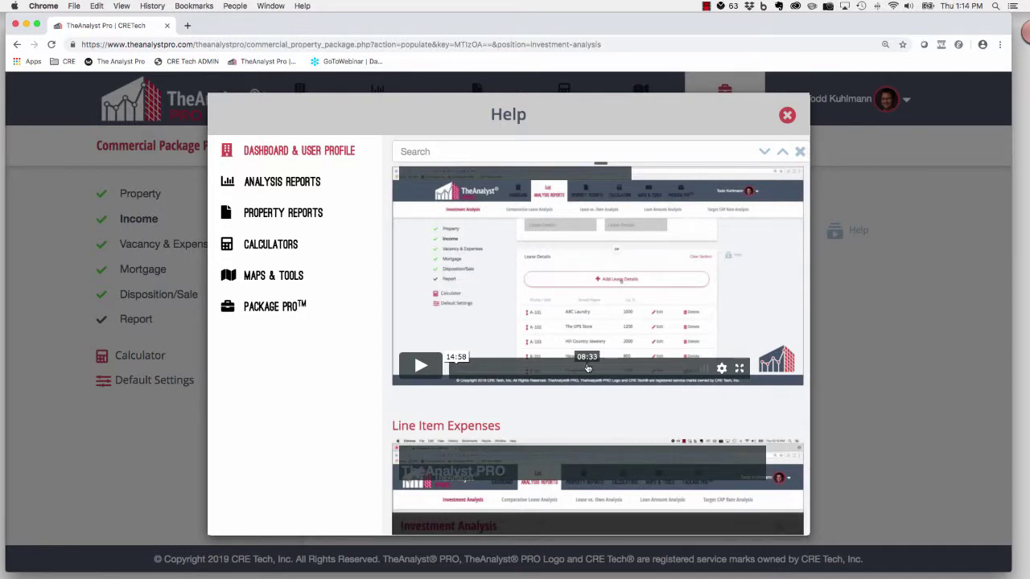
left_click(786, 116)
Step: Check the Other Income fields and continue to the Vacancy & Expenses section
scroll(822, 415, "down", 8)
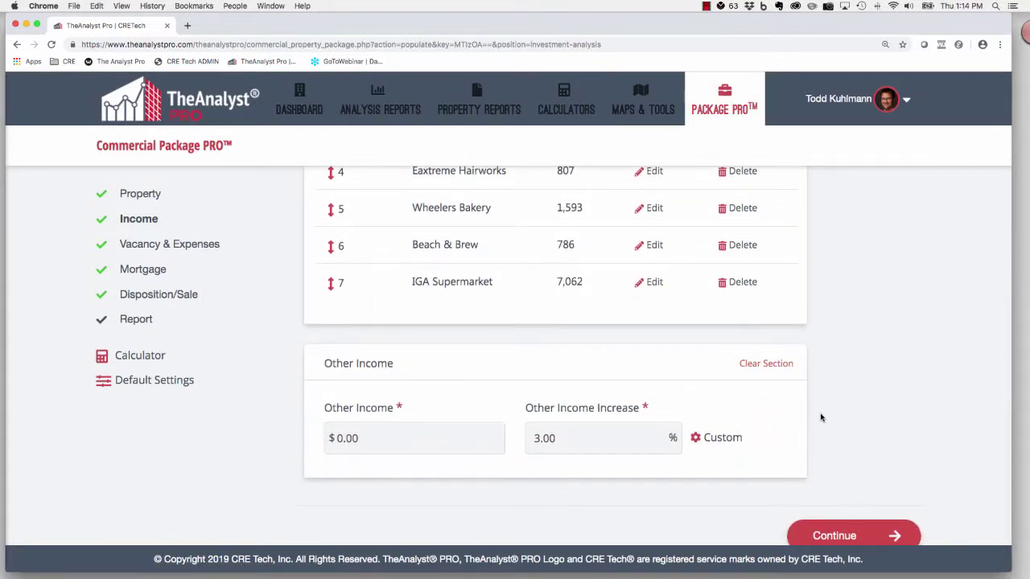
scroll(821, 417, "down", 1)
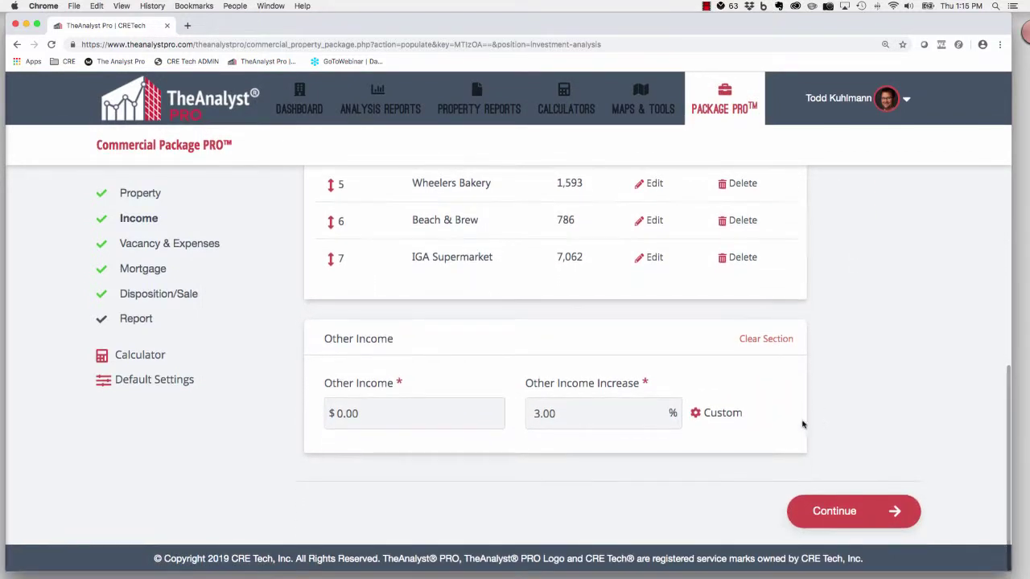
left_click(839, 509)
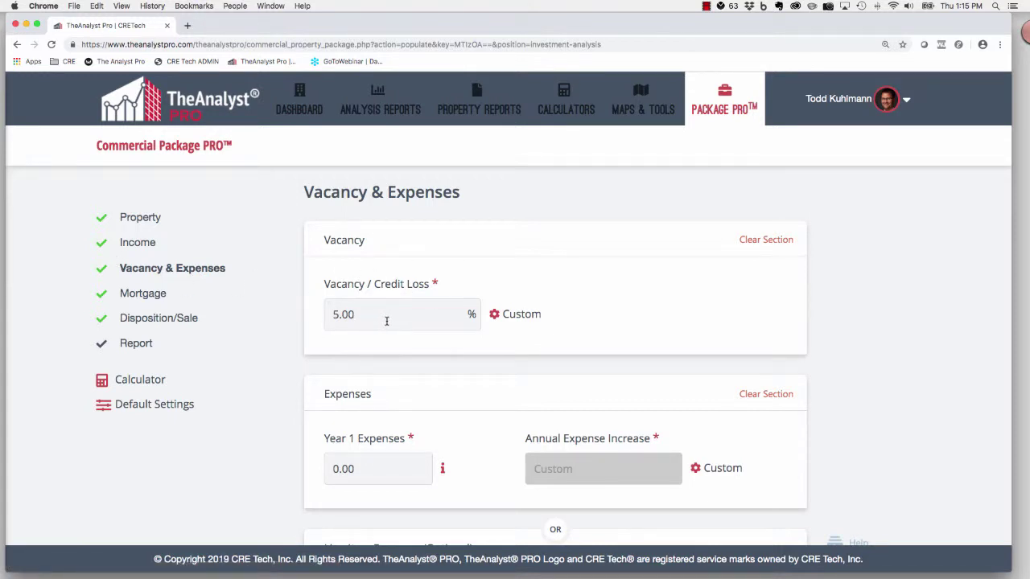
Step: Review the vacancy and Year 1 expense fields and expand the optional Line Item Expenses
scroll(386, 321, "down", 2)
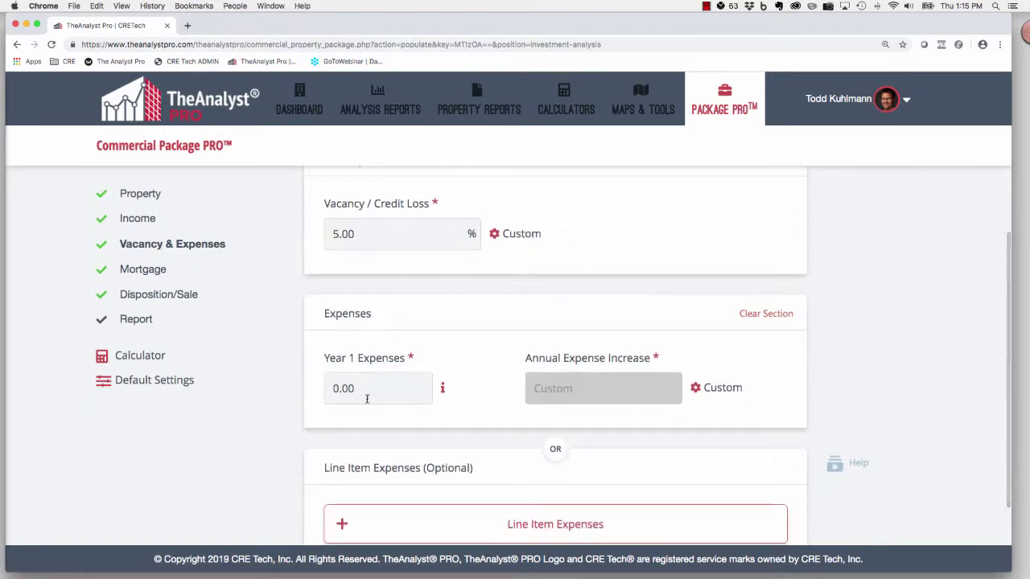
scroll(395, 392, "down", 1)
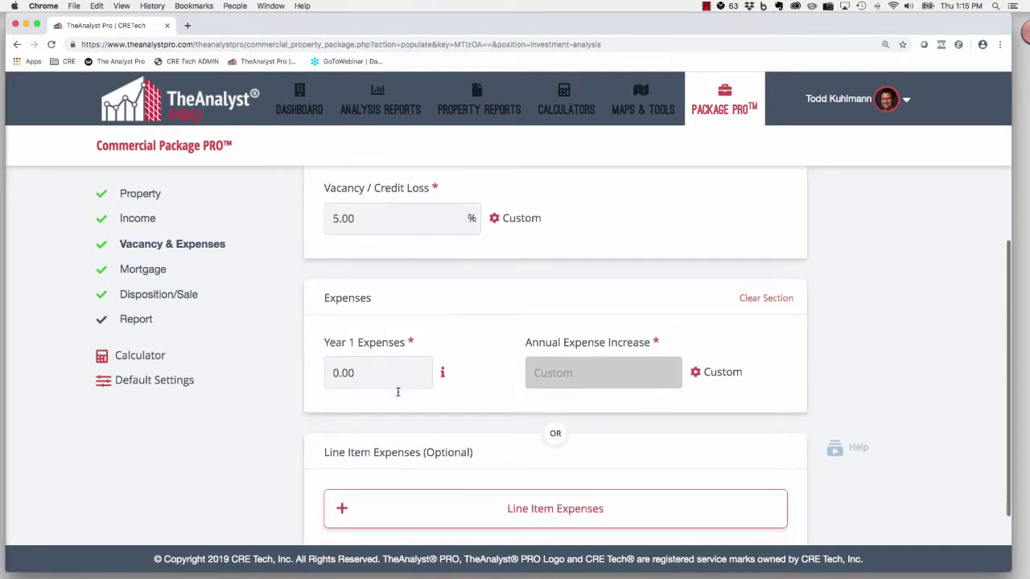
scroll(397, 392, "down", 3)
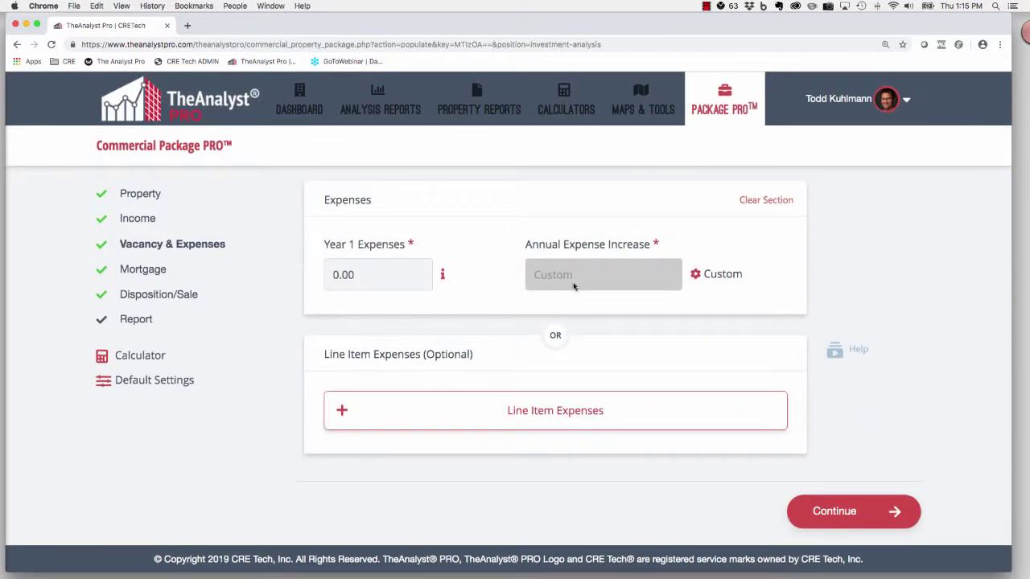
left_click(540, 422)
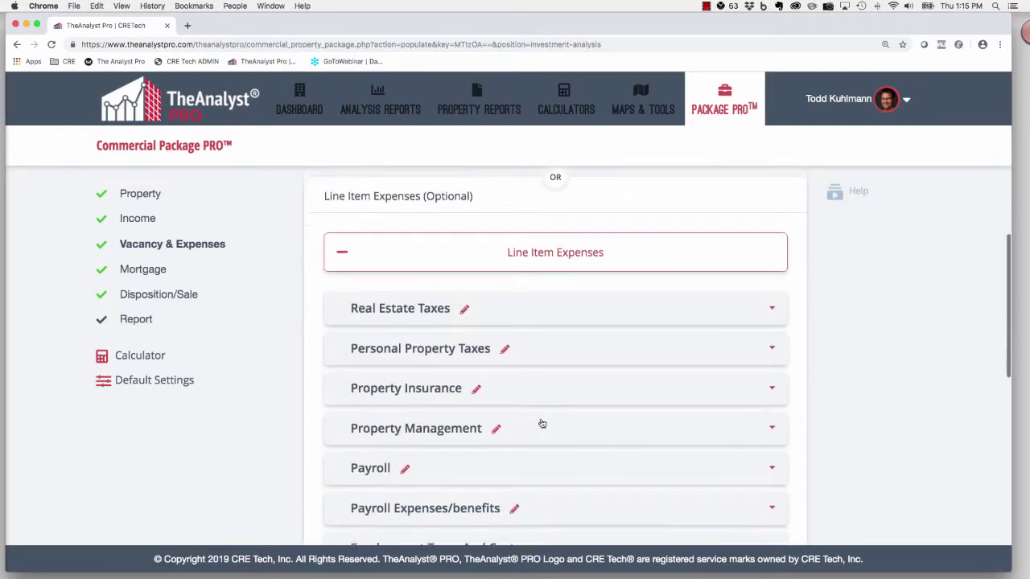
Step: Examine the amount entry methods offered for the Real Estate Taxes line item, and collapse that item
left_click(523, 315)
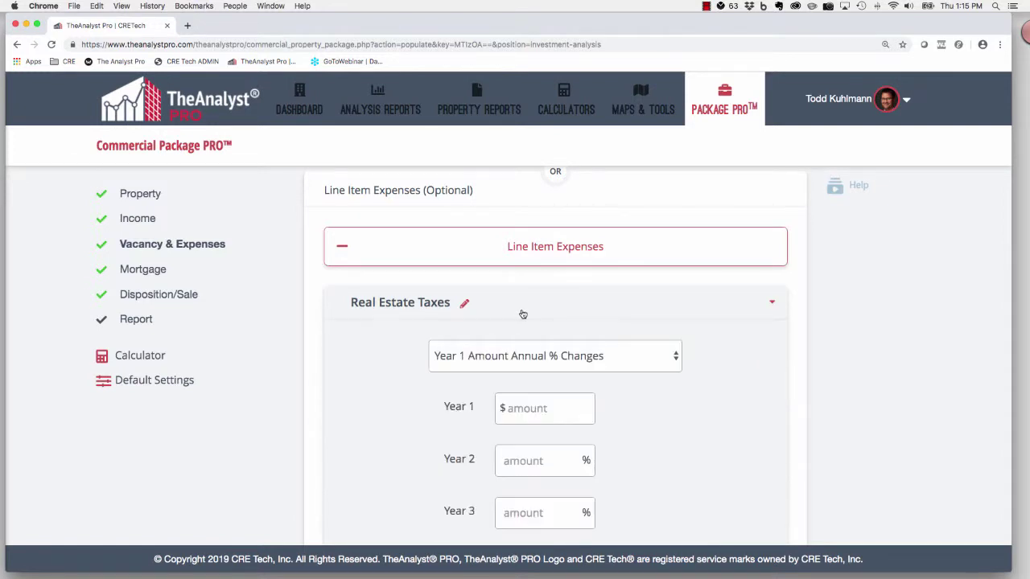
left_click(552, 363)
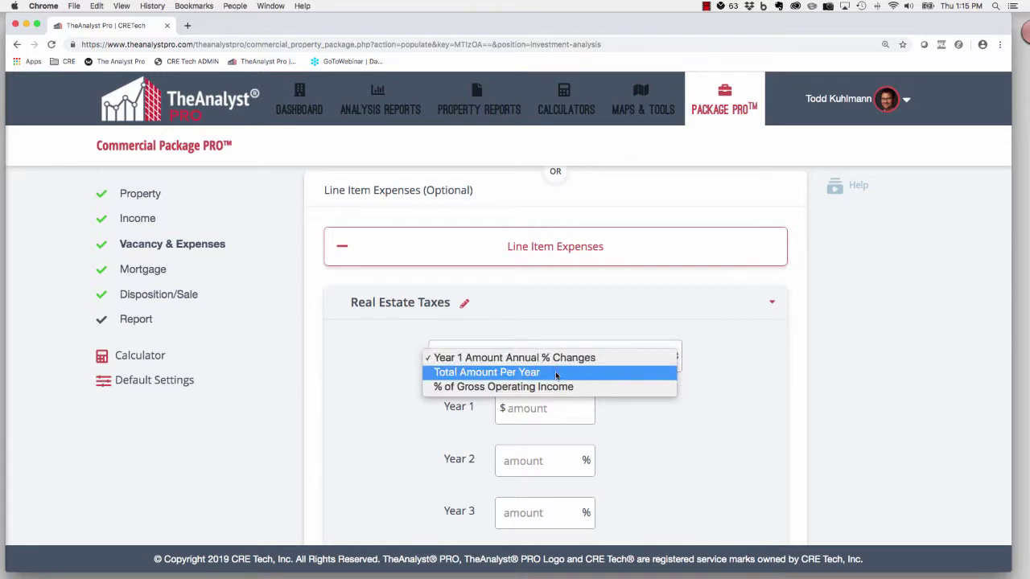
left_click(548, 308)
left_click(548, 308)
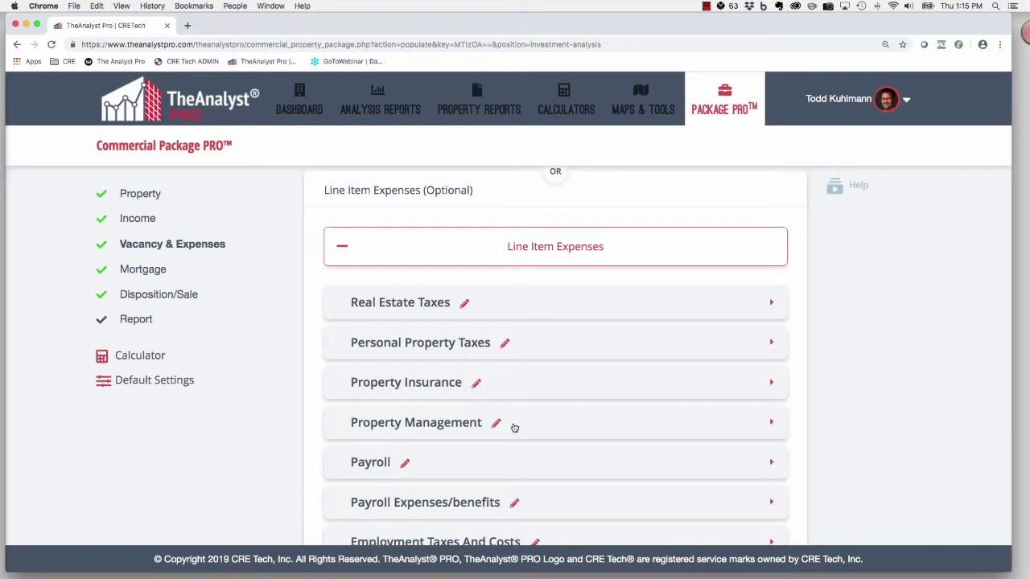
Step: Look through the full list of line item expense categories and collapse the Line Item Expenses section
scroll(555, 430, "down", 3)
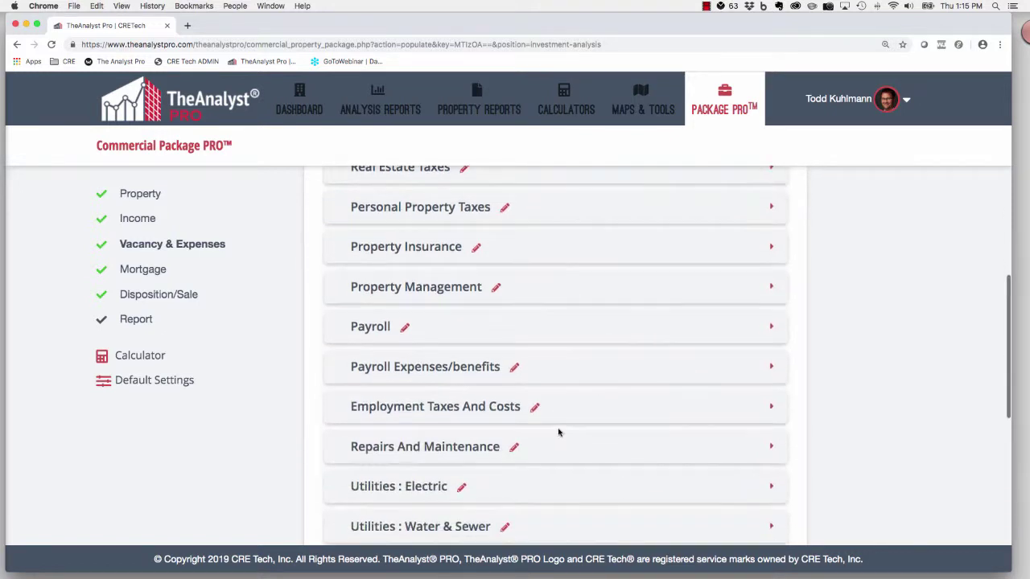
scroll(558, 433, "down", 5)
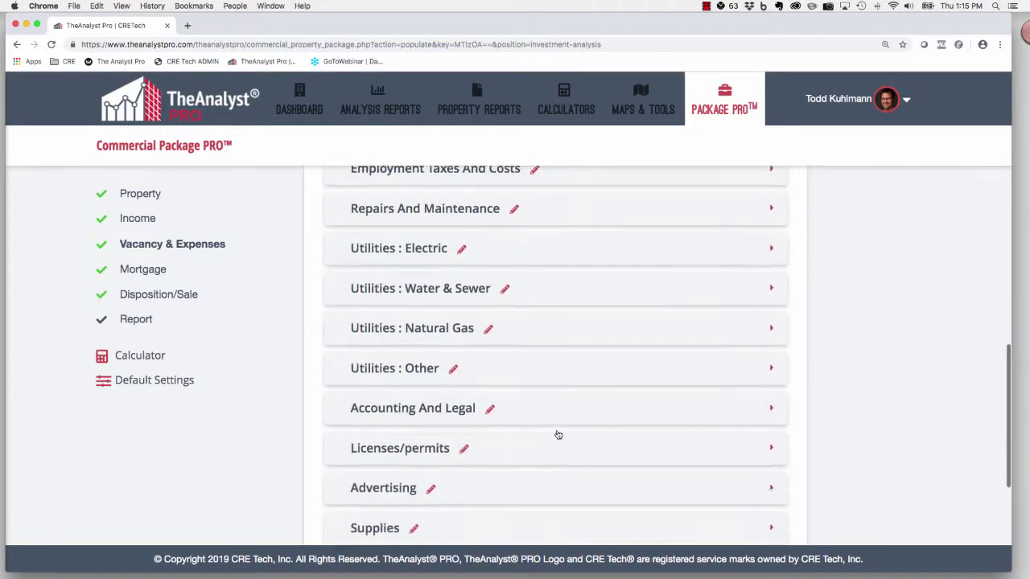
scroll(558, 435, "down", 5)
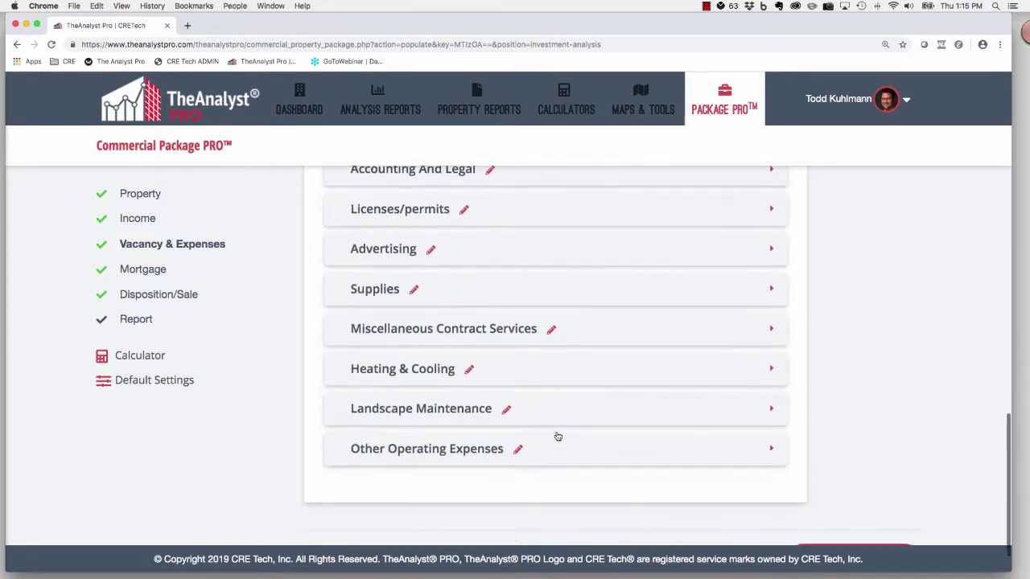
scroll(557, 436, "up", 10)
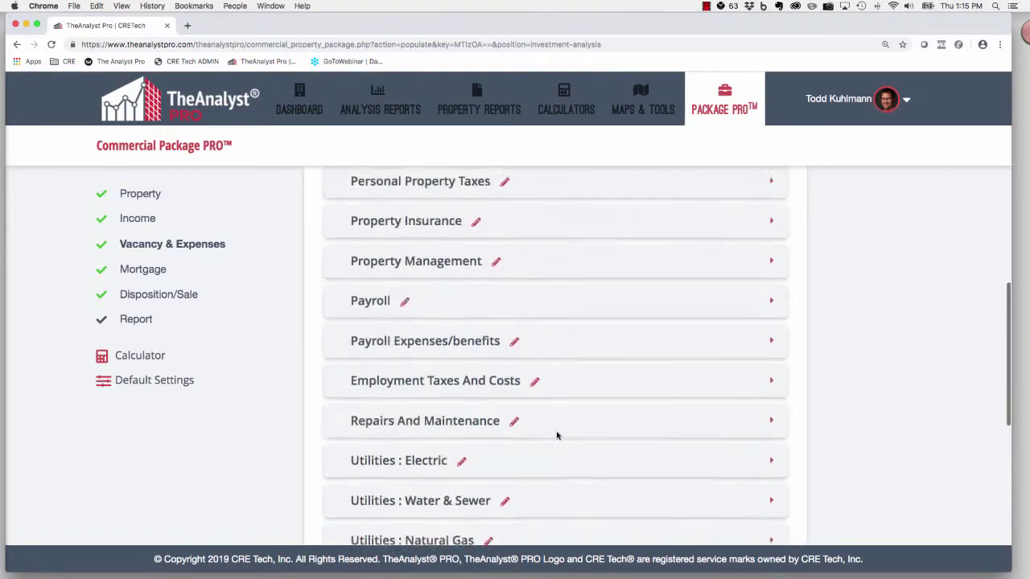
scroll(556, 436, "up", 4)
left_click(557, 275)
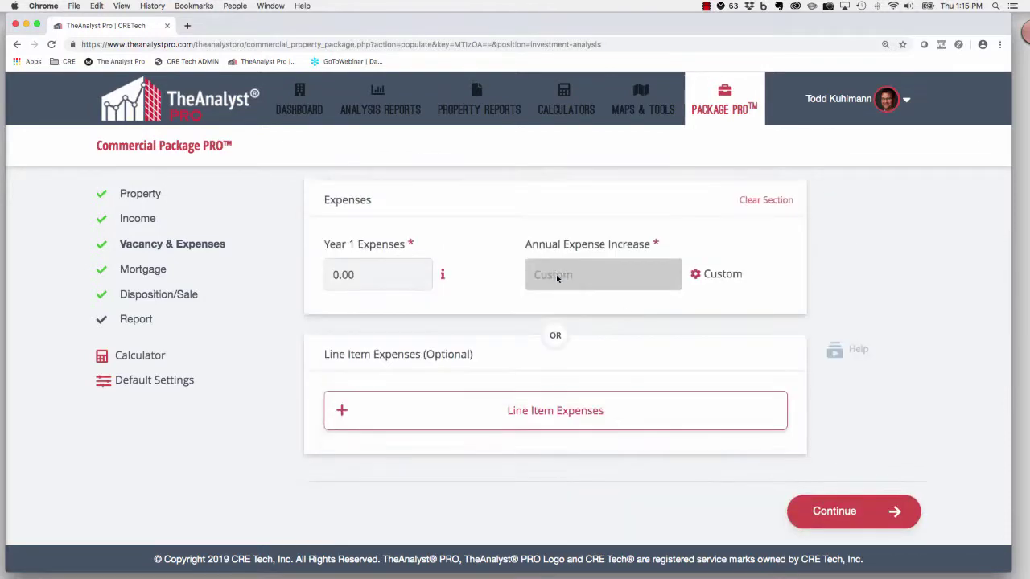
Step: Continue to the Mortgage section, check the 1st Mortgage fields, and proceed to Disposition/Sale
left_click(854, 519)
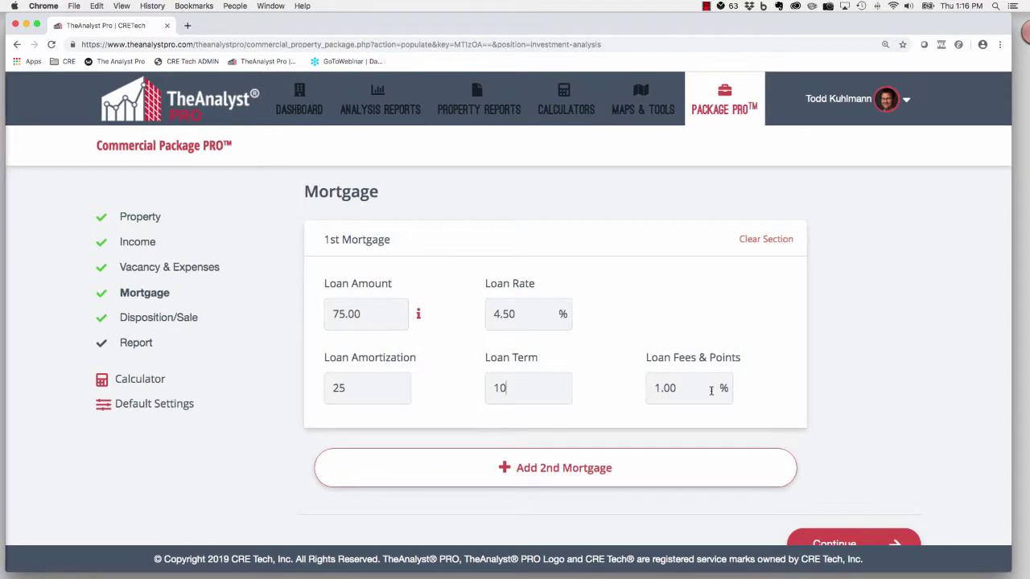
scroll(811, 403, "down", 1)
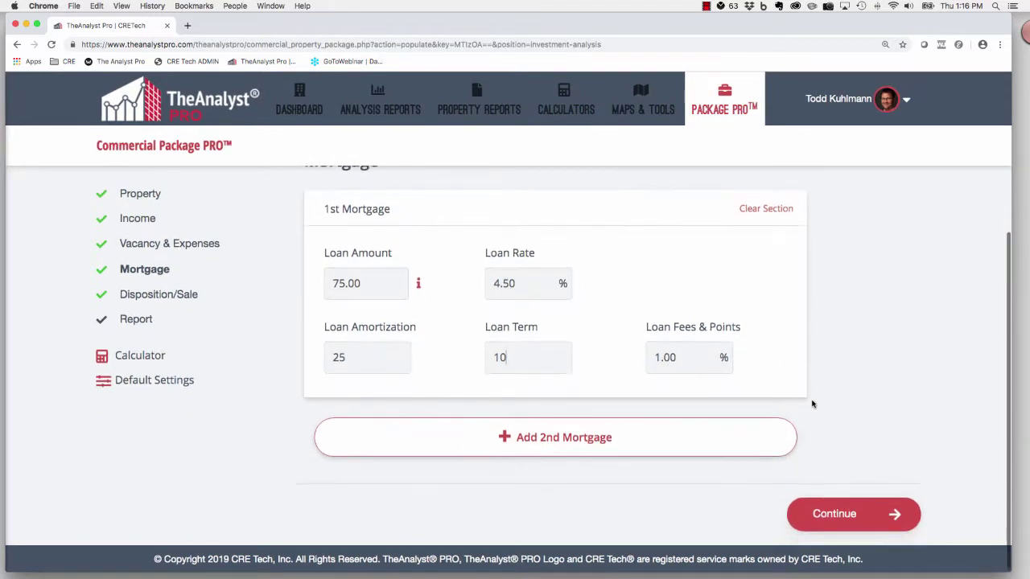
left_click(855, 508)
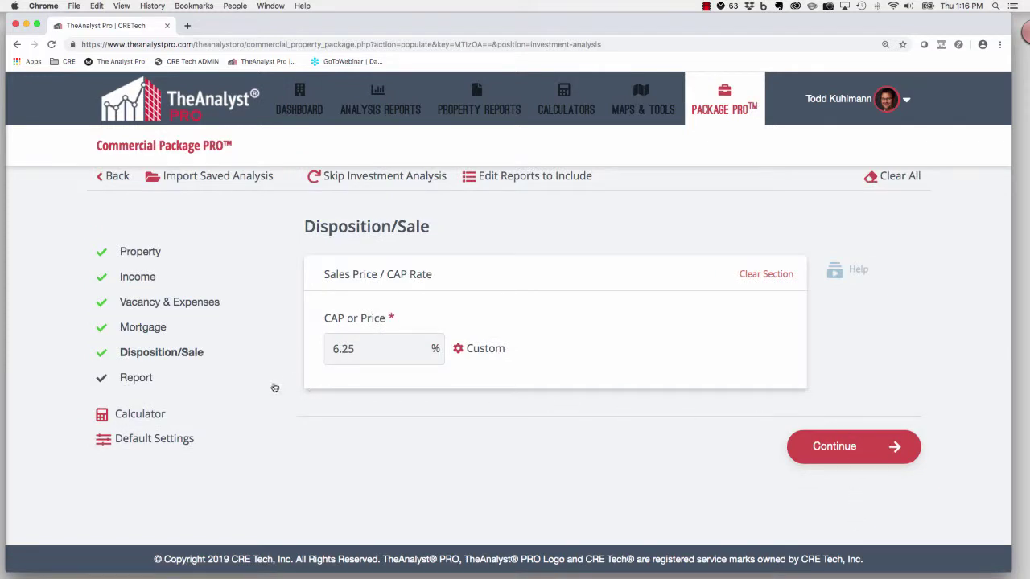
Step: Check the Sales Price / CAP Rate section and include the 10-year Before Tax financial analysis report in the package
left_click_drag(337, 275, 407, 275)
triple_click(417, 274)
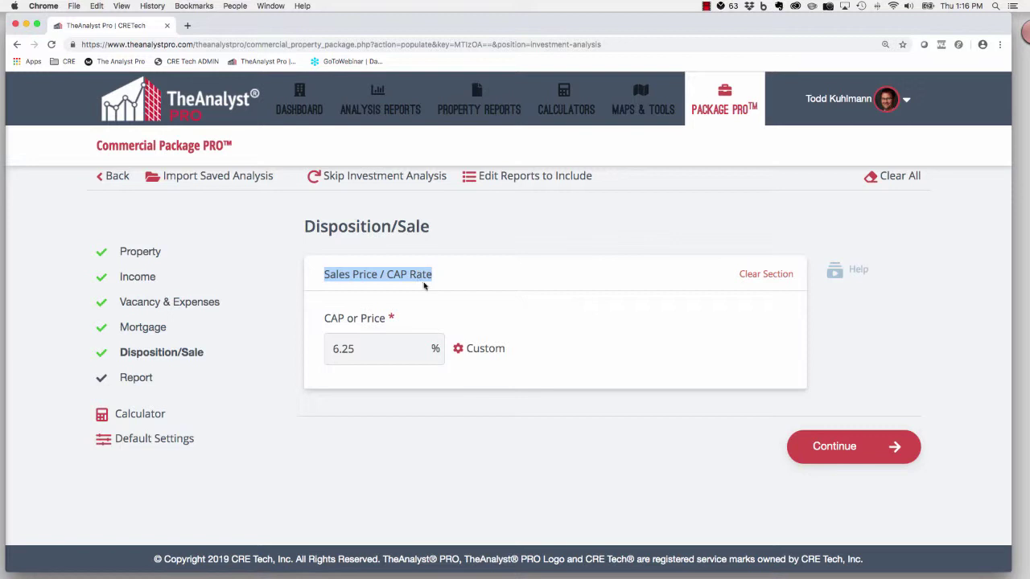
left_click(424, 275)
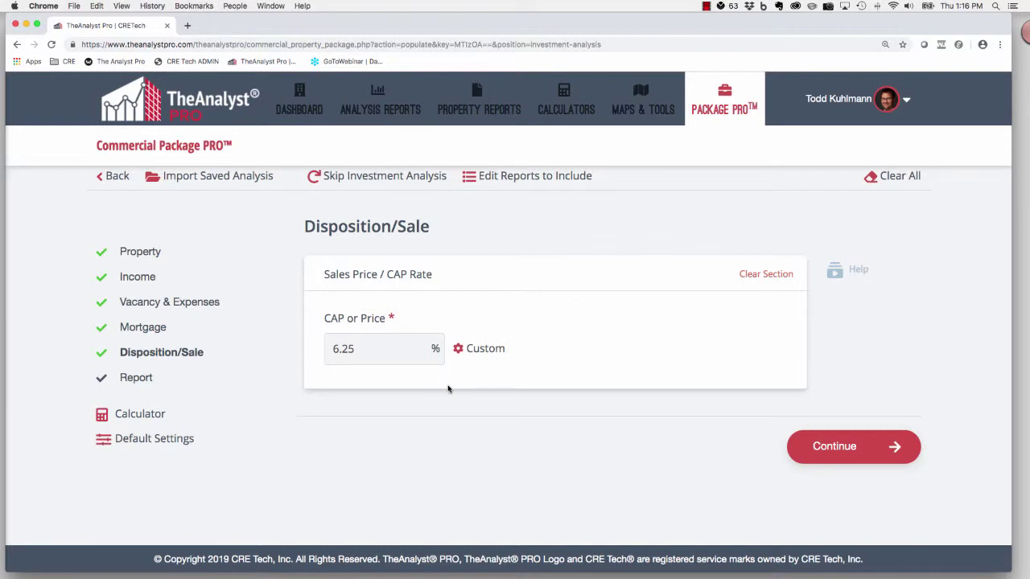
left_click(842, 451)
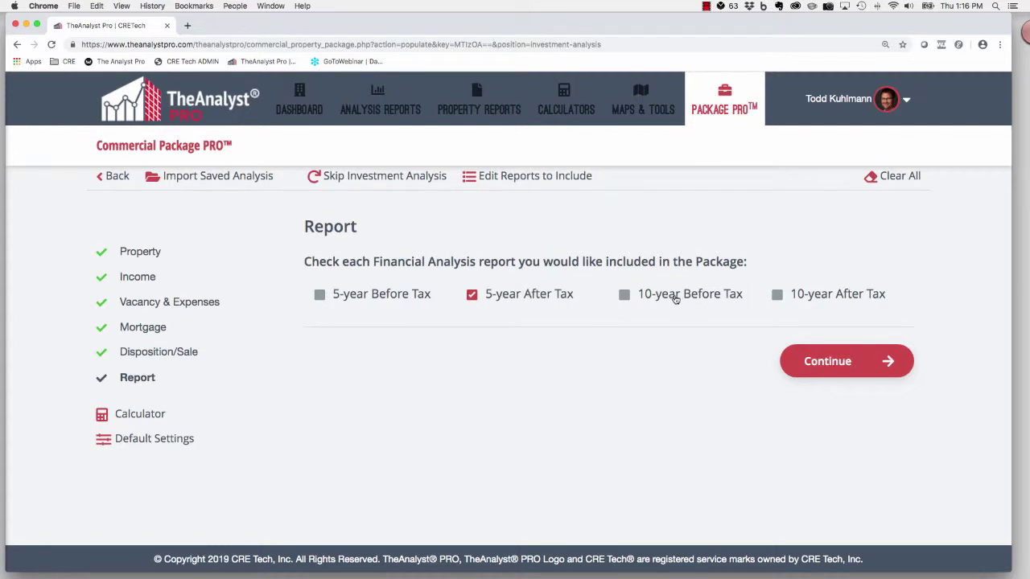
left_click(619, 296)
Step: Examine the acquisition cost, cost of sale, tax rate, and depreciation fields in the Default Settings
left_click(164, 442)
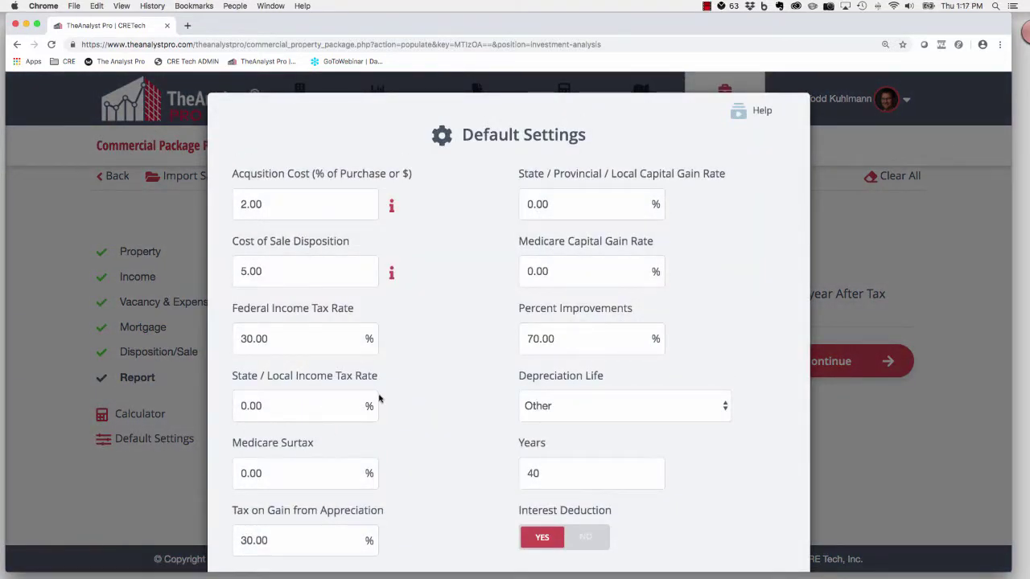
scroll(380, 398, "down", 2)
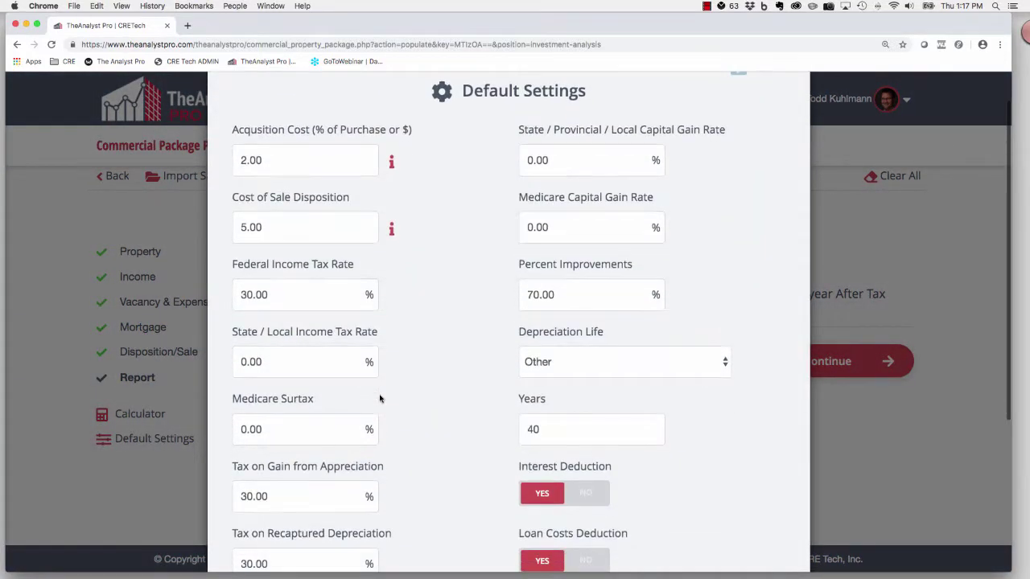
scroll(380, 398, "down", 1)
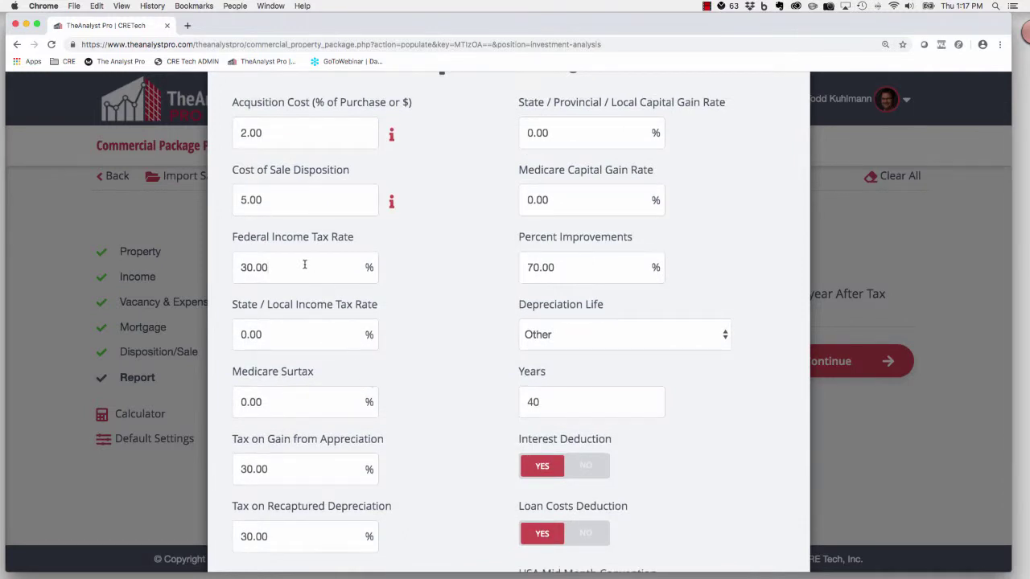
scroll(312, 338, "down", 1)
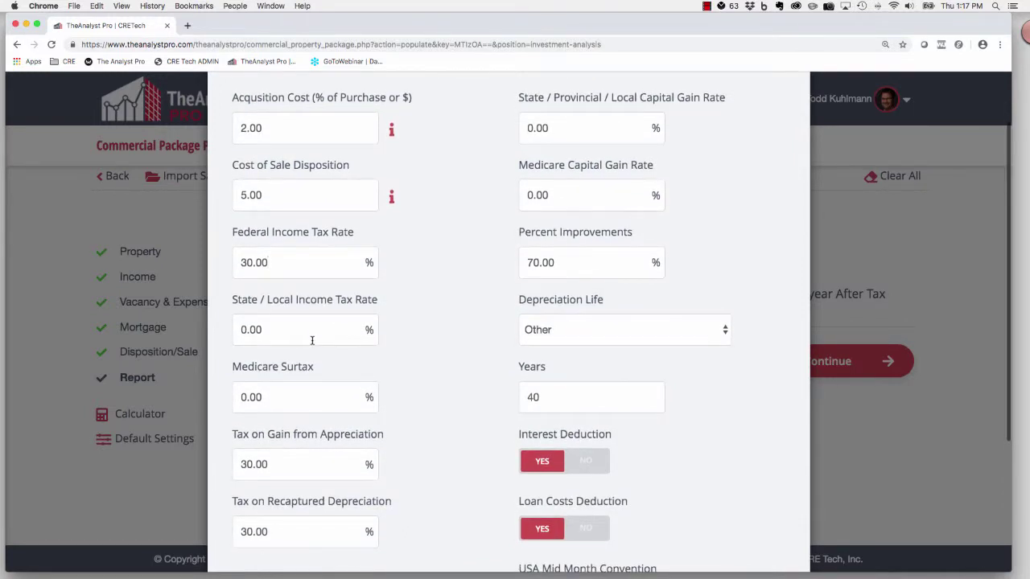
scroll(312, 338, "down", 3)
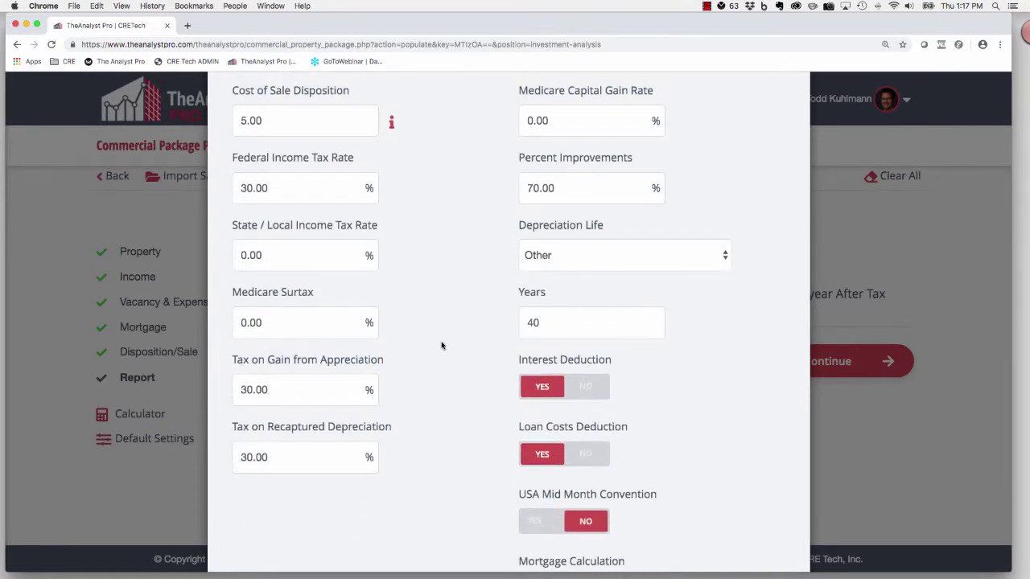
scroll(440, 346, "up", 2)
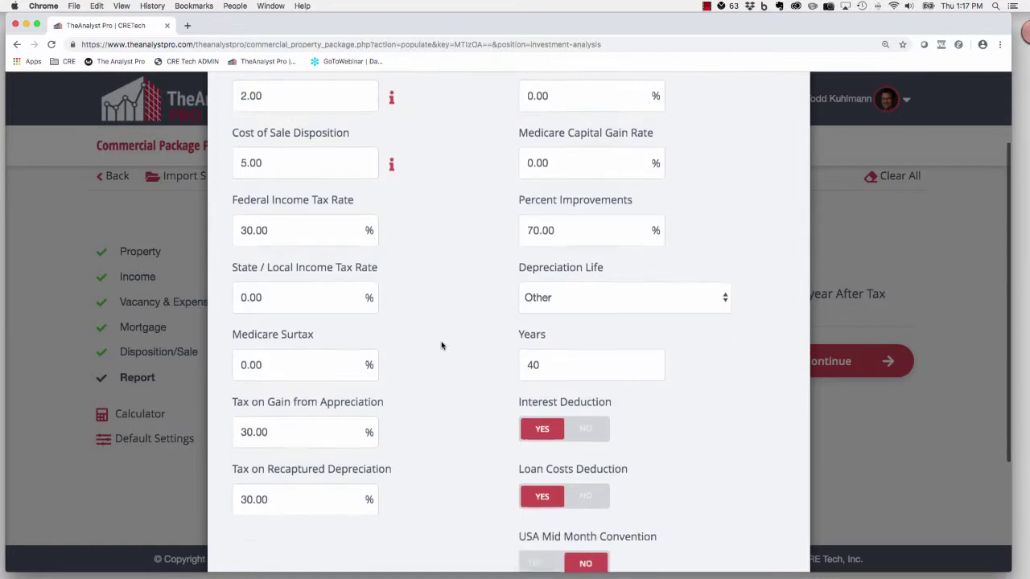
scroll(441, 345, "down", 1)
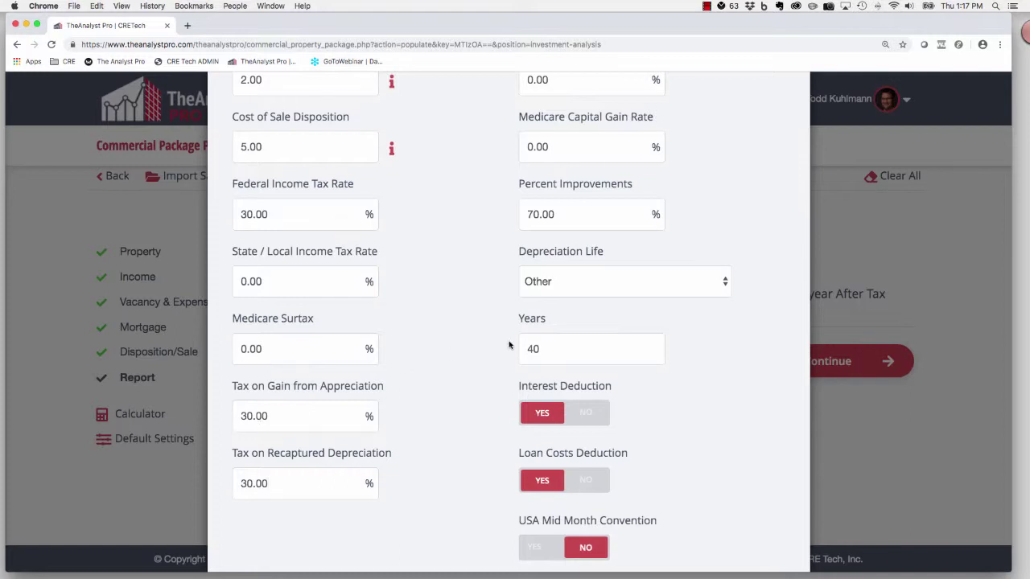
scroll(491, 364, "up", 2)
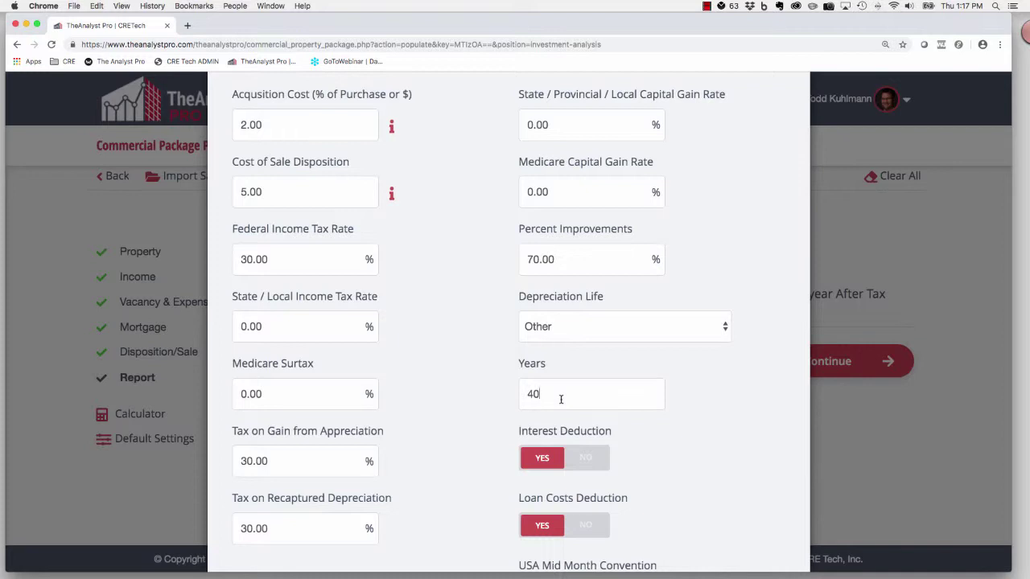
Step: Review the deduction, mid month convention, and mortgage calculation options, and save the settings for the current analysis
scroll(561, 399, "down", 3)
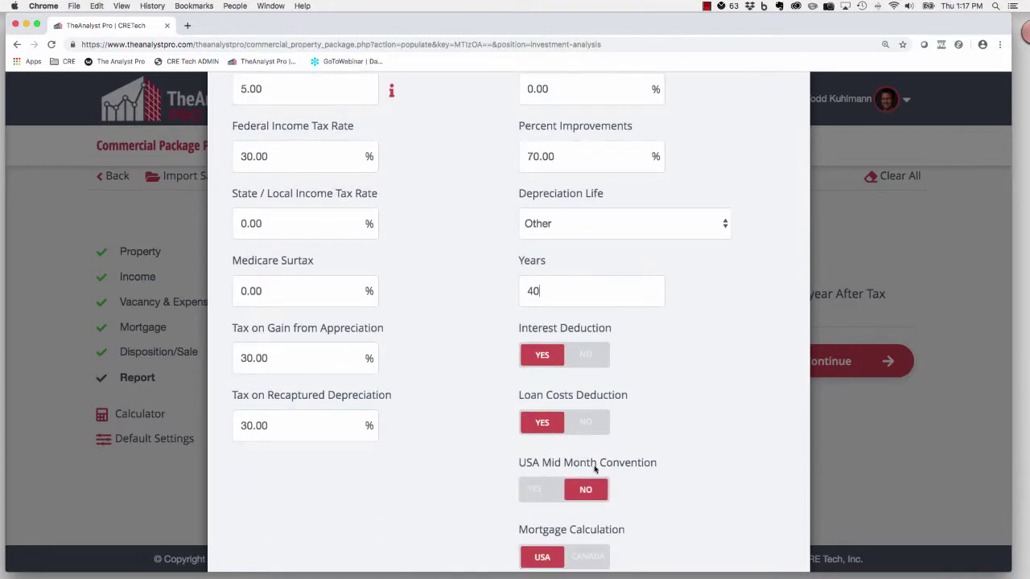
scroll(663, 470, "down", 2)
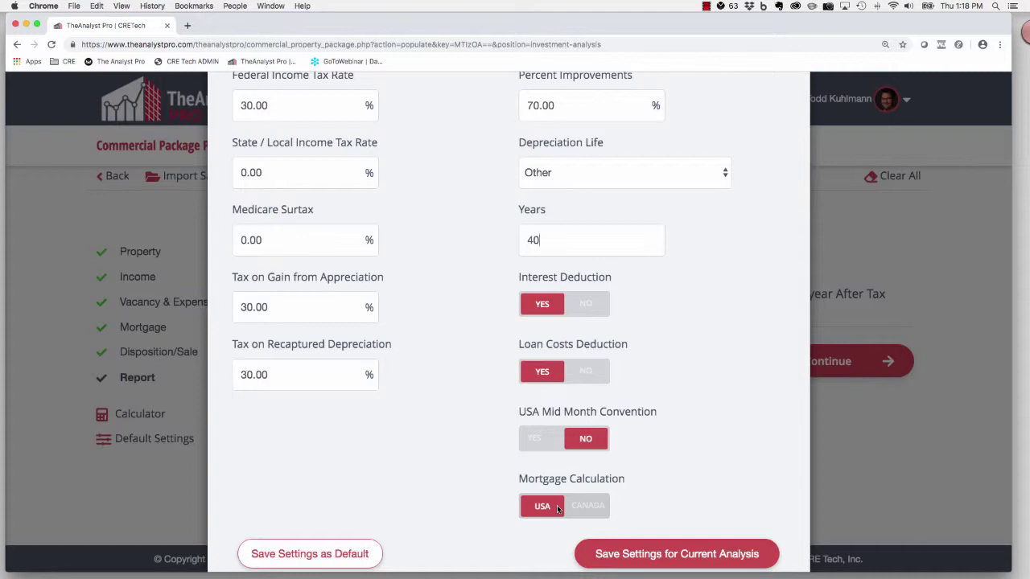
scroll(591, 508, "down", 2)
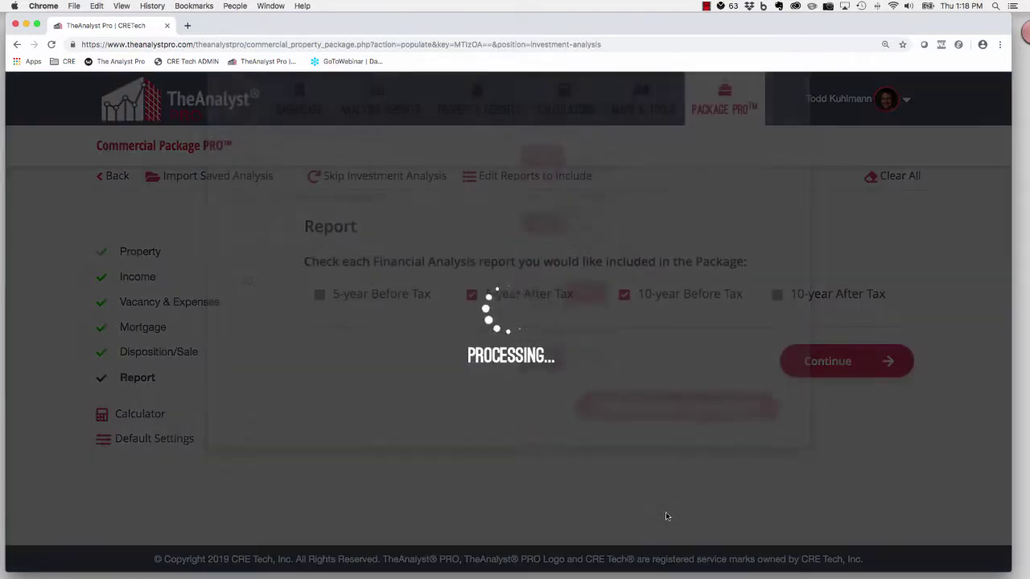
left_click(666, 513)
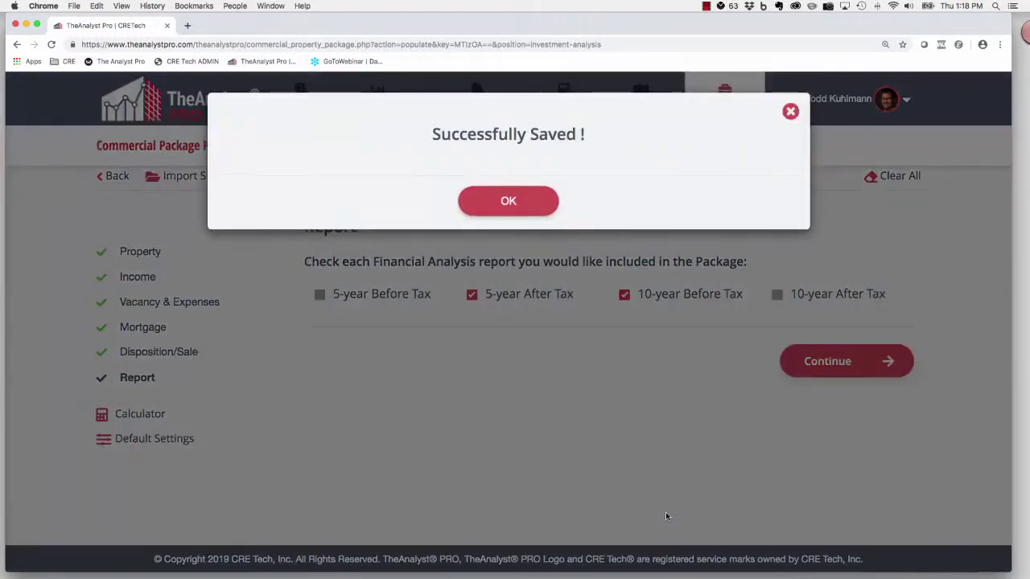
left_click(514, 209)
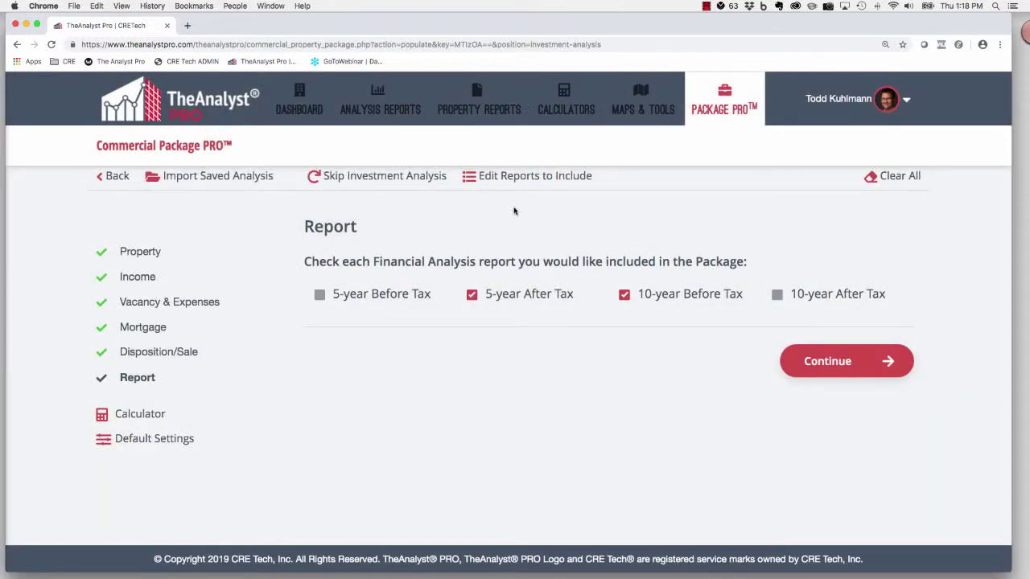
Step: Continue to the Aerial & Location Map Report and view the property's satellite location map
left_click(837, 359)
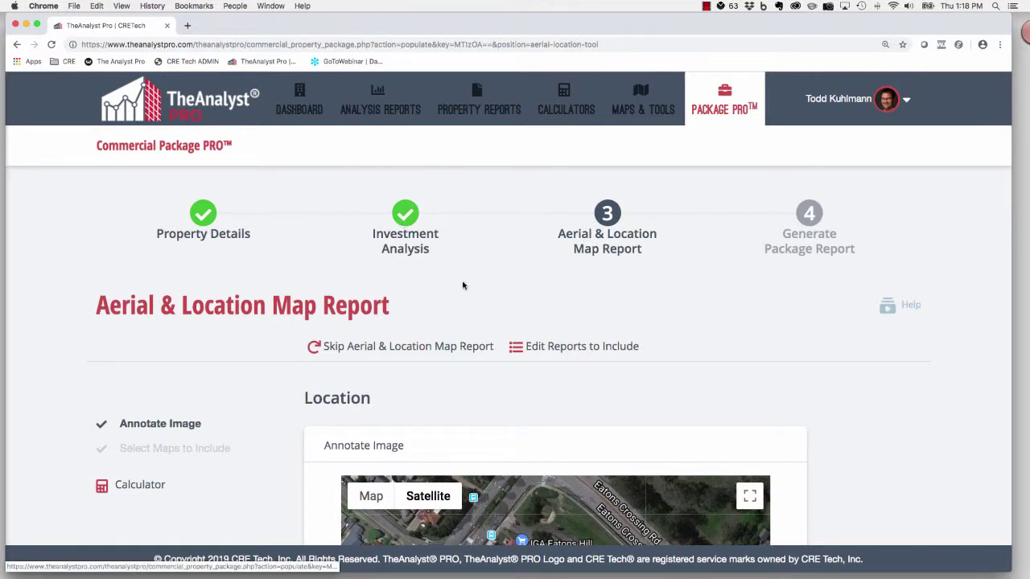
scroll(464, 287, "down", 1)
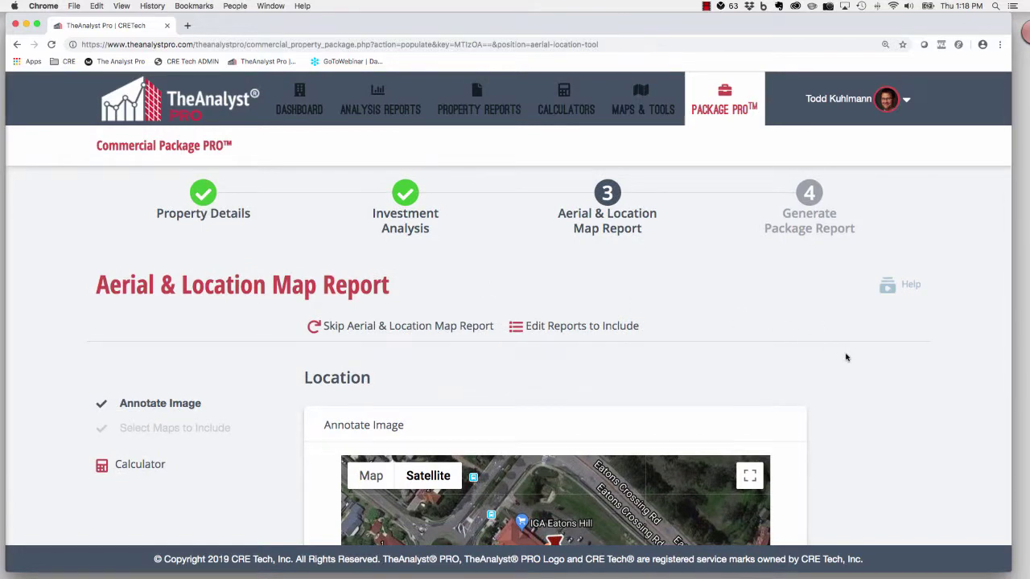
scroll(845, 357, "down", 2)
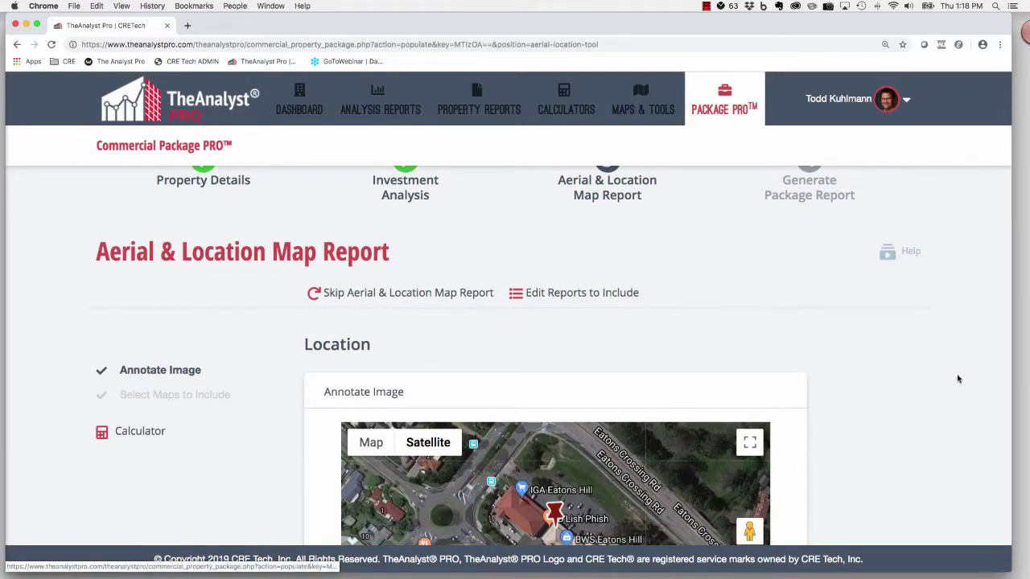
scroll(957, 378, "down", 6)
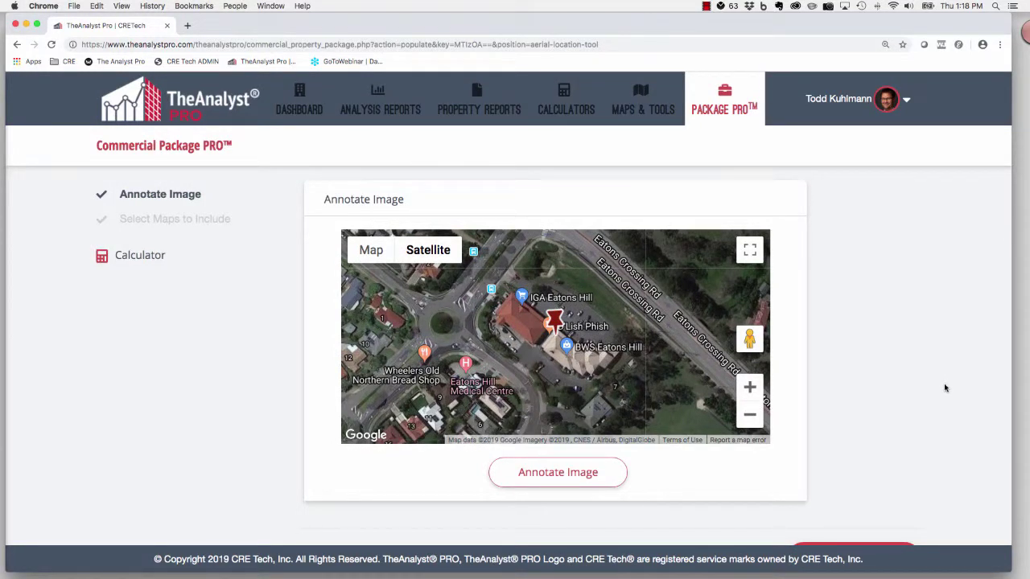
Step: Start annotating the satellite image and add a yellow block arrow facing left at nearly full opacity
left_click(555, 477)
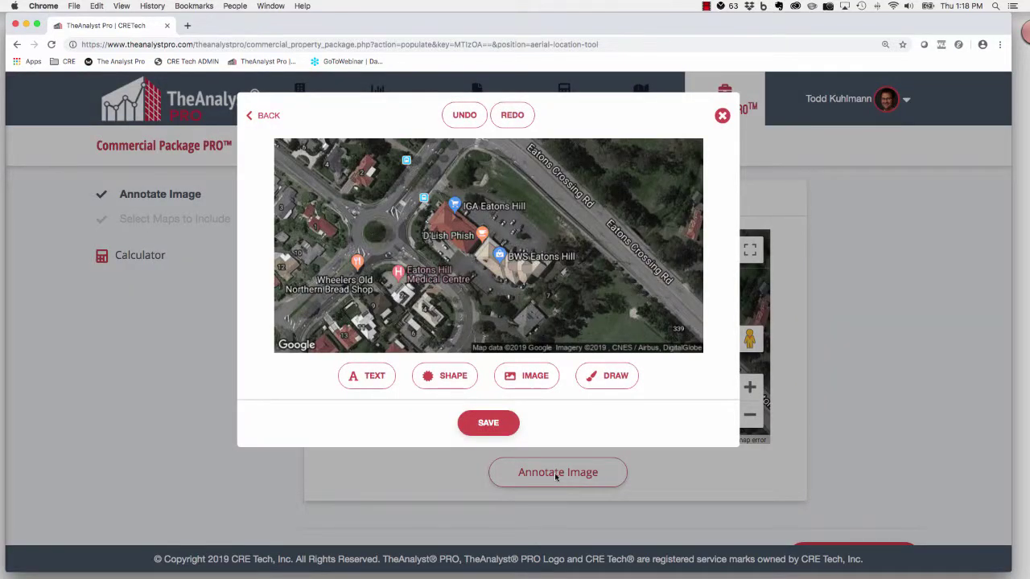
left_click(437, 383)
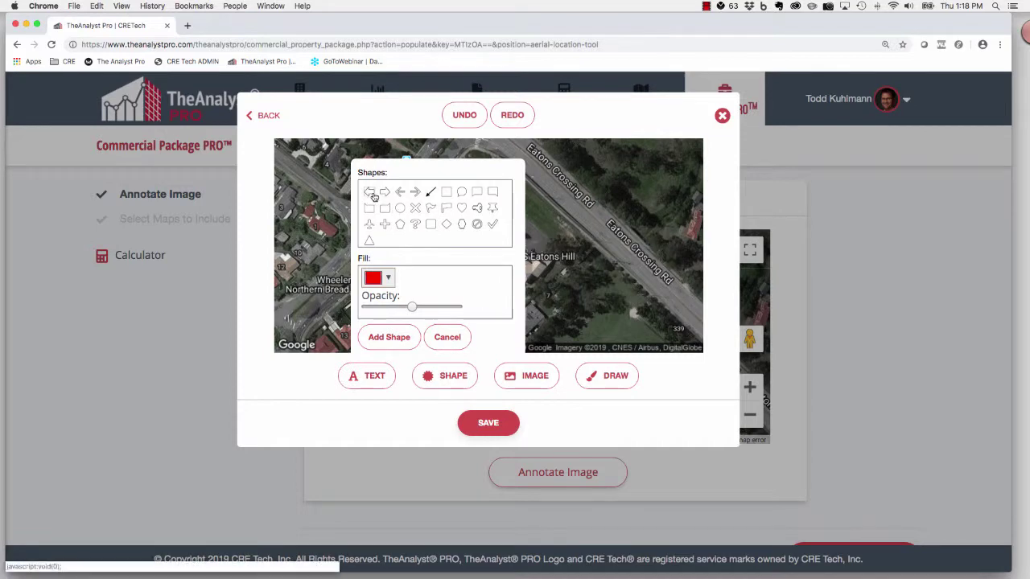
left_click(371, 193)
left_click(389, 282)
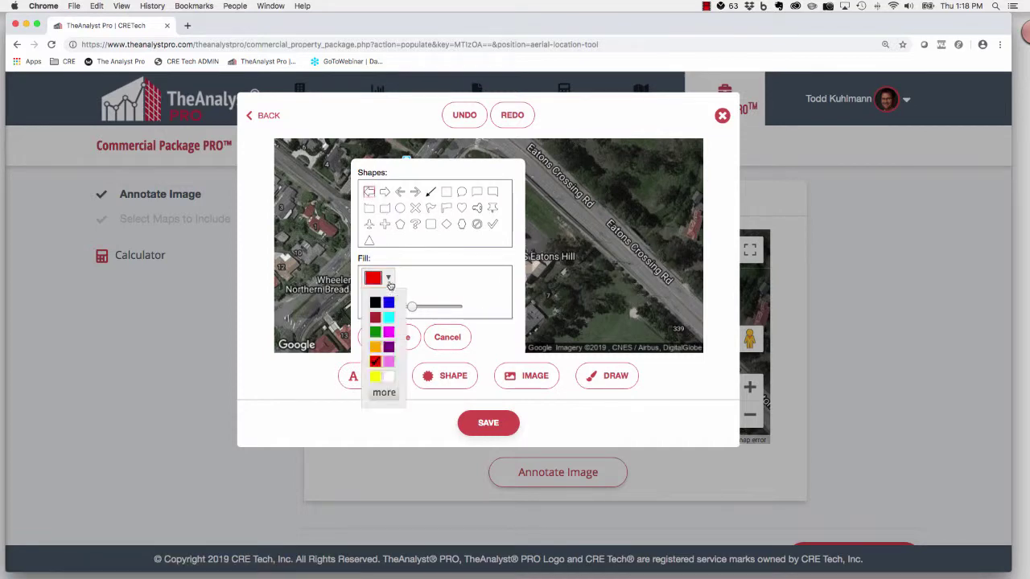
left_click(377, 378)
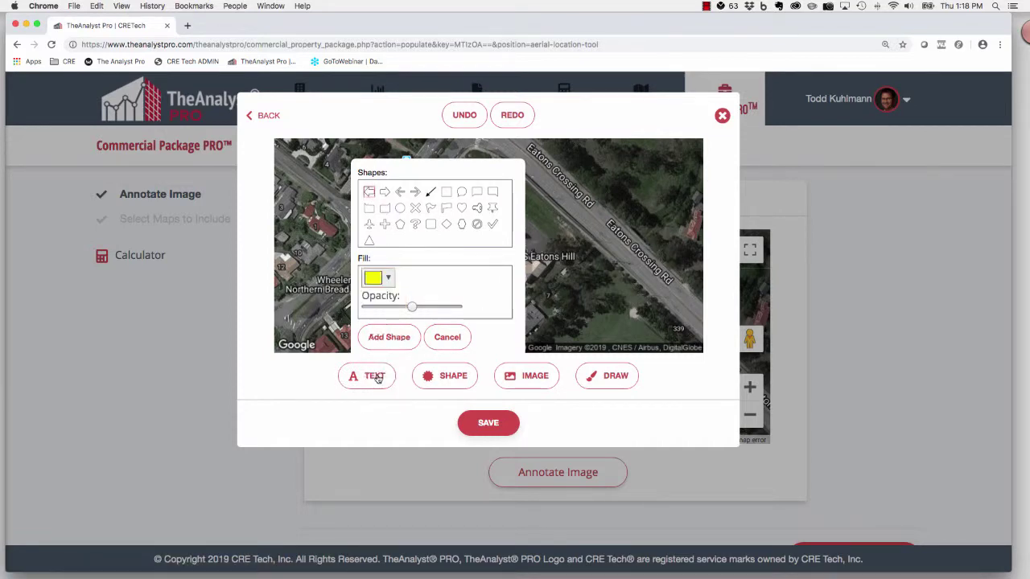
left_click_drag(410, 306, 457, 308)
left_click(395, 336)
Step: Place the yellow arrow across Eatons Crossing Rd, enlarged and tilted to point at the shopping village, and check the imported images
left_click_drag(397, 240, 617, 250)
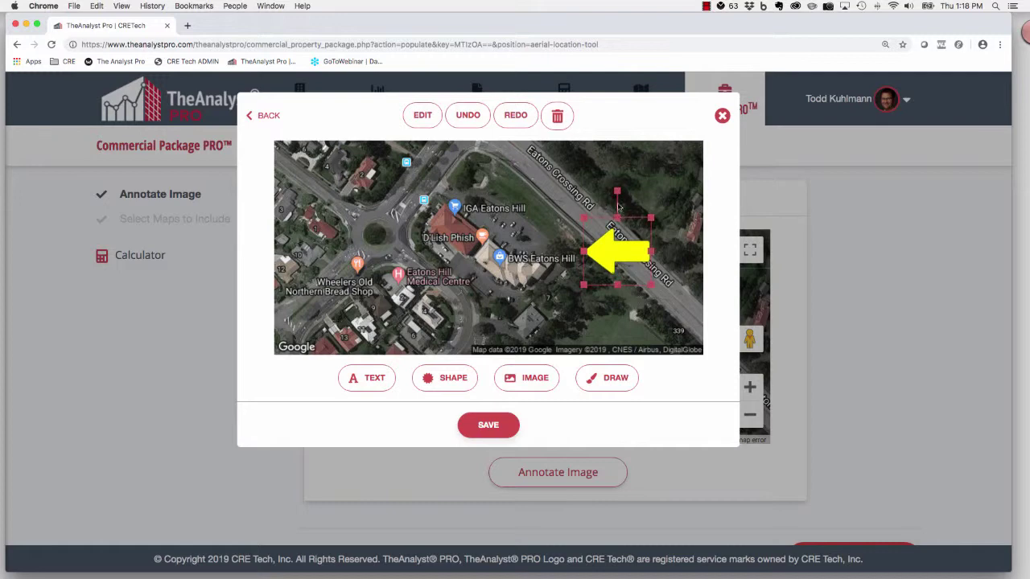
left_click_drag(617, 191, 599, 195)
left_click_drag(632, 244, 650, 193)
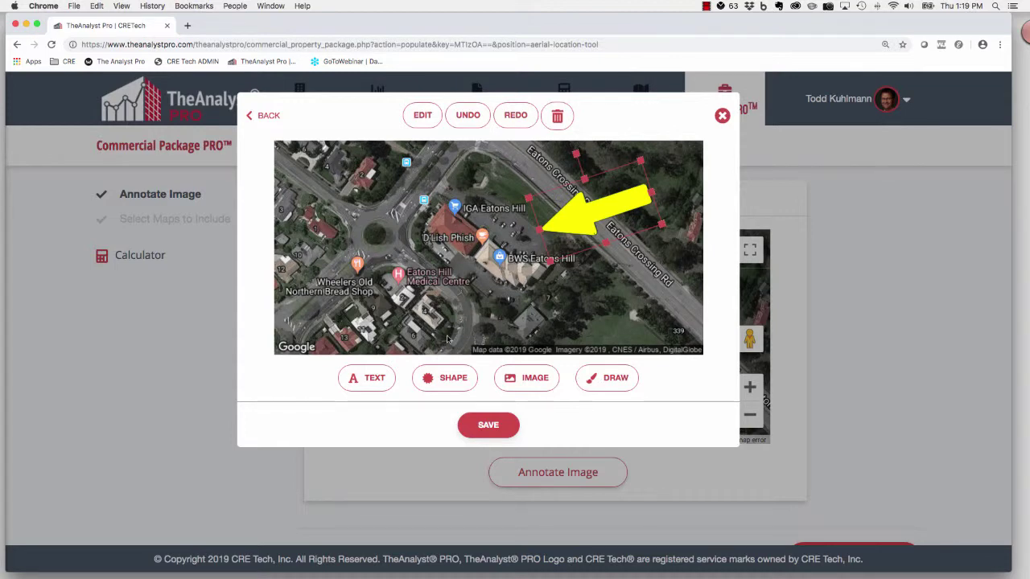
left_click(535, 382)
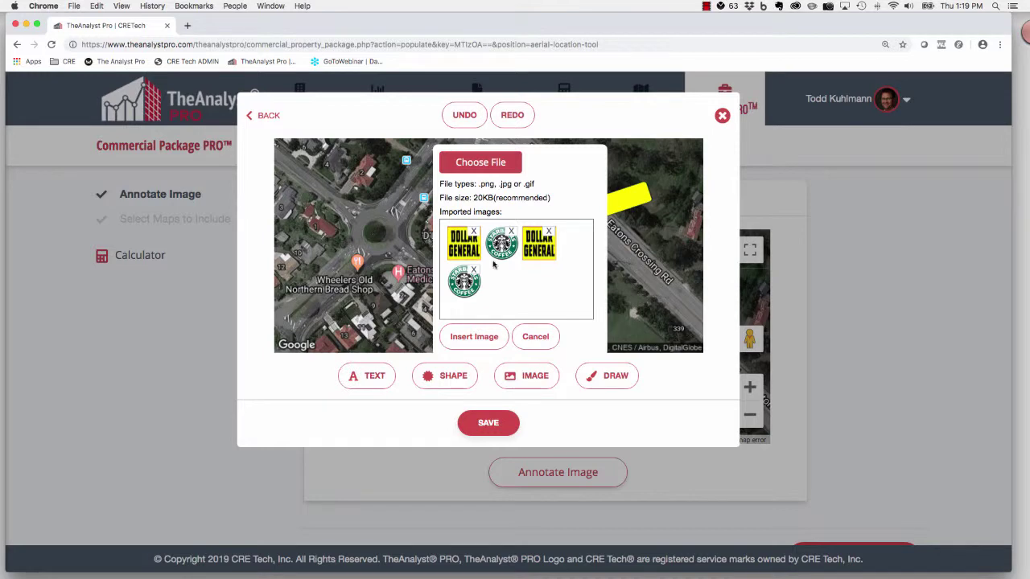
left_click(535, 337)
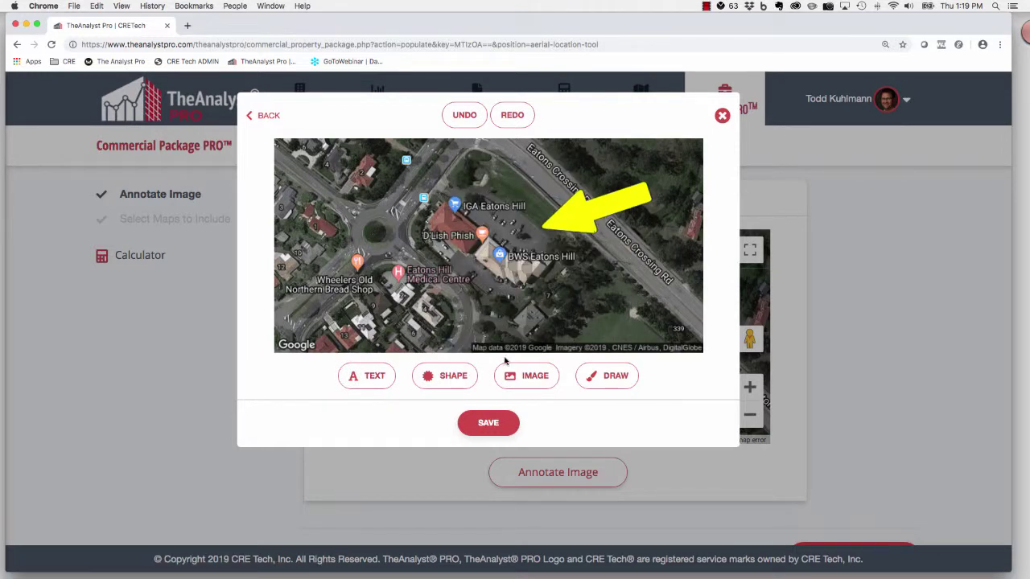
Step: Add the text "Eatons Hills" to the image in bold red Arial, size 20
left_click(388, 378)
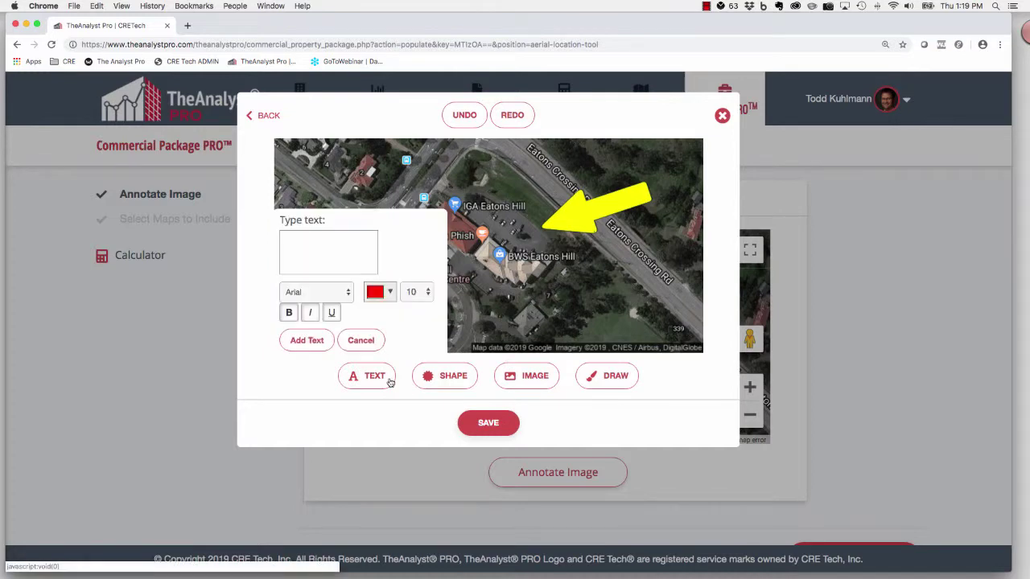
left_click(336, 246)
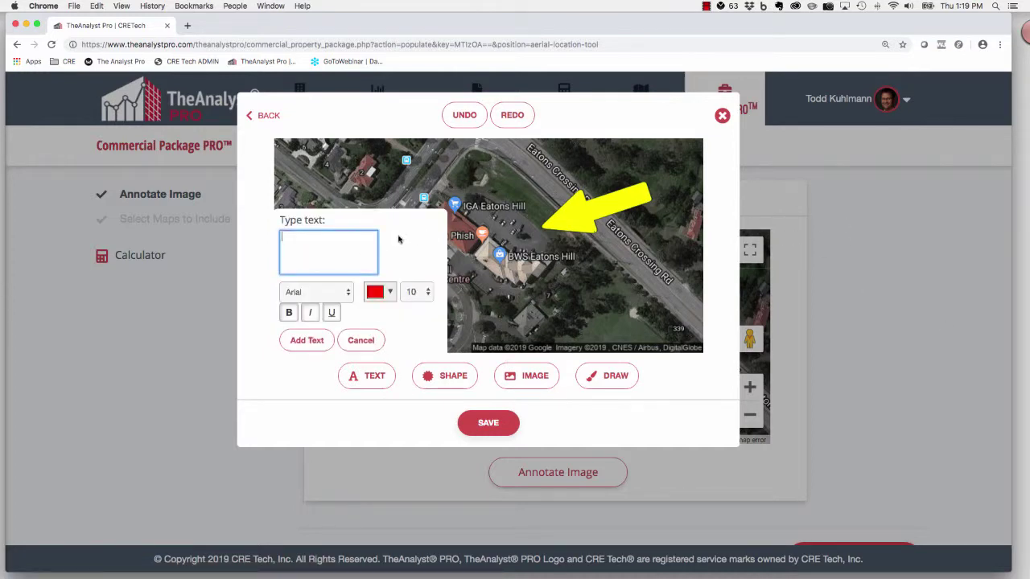
type("Eatons Hills")
left_click(426, 292)
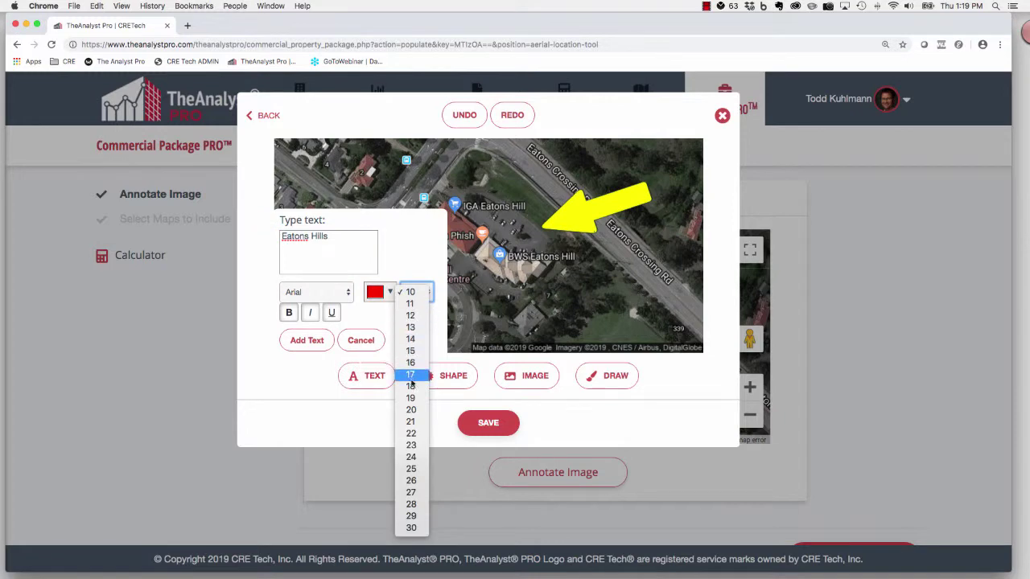
left_click(411, 410)
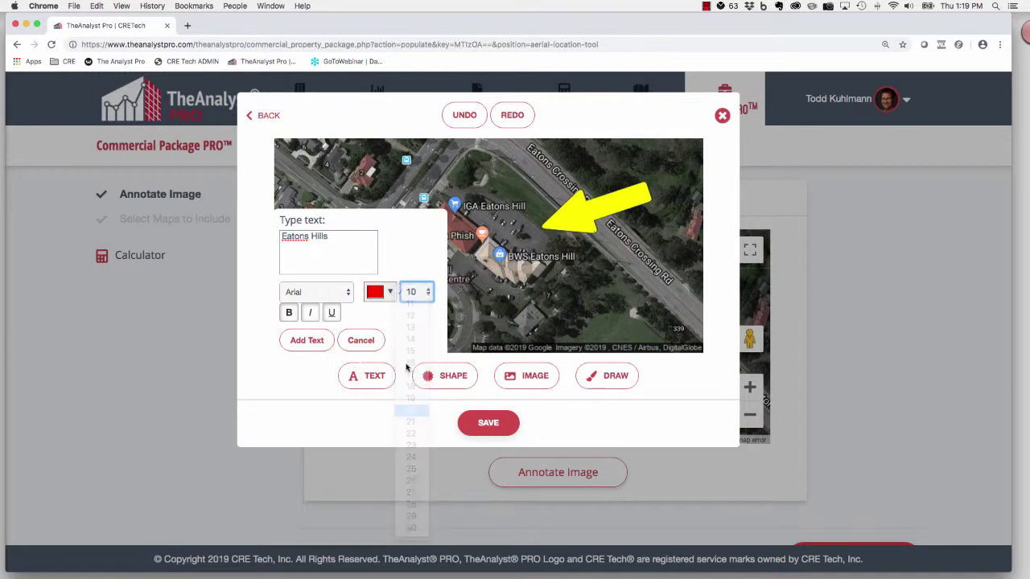
left_click(290, 313)
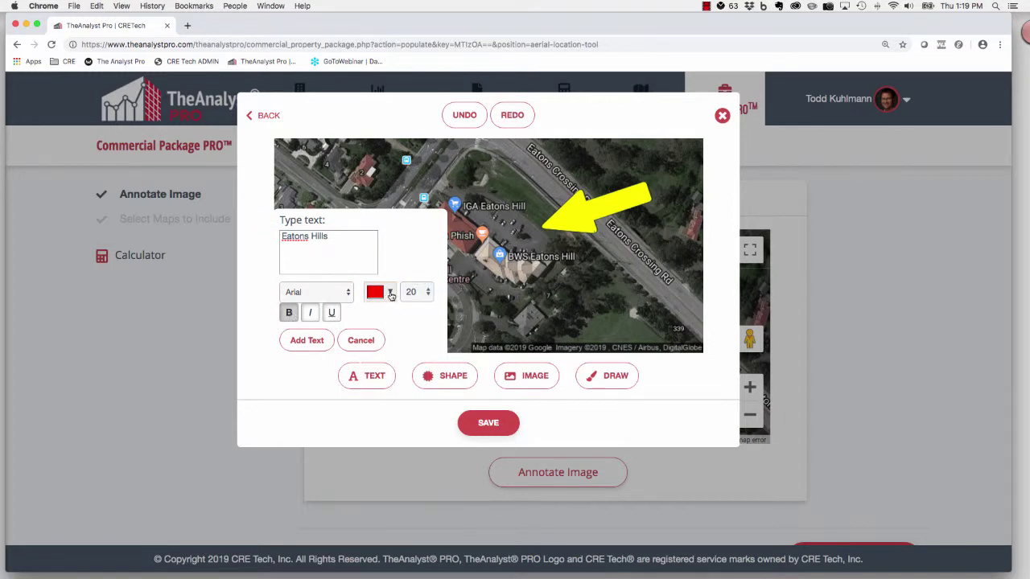
left_click(305, 343)
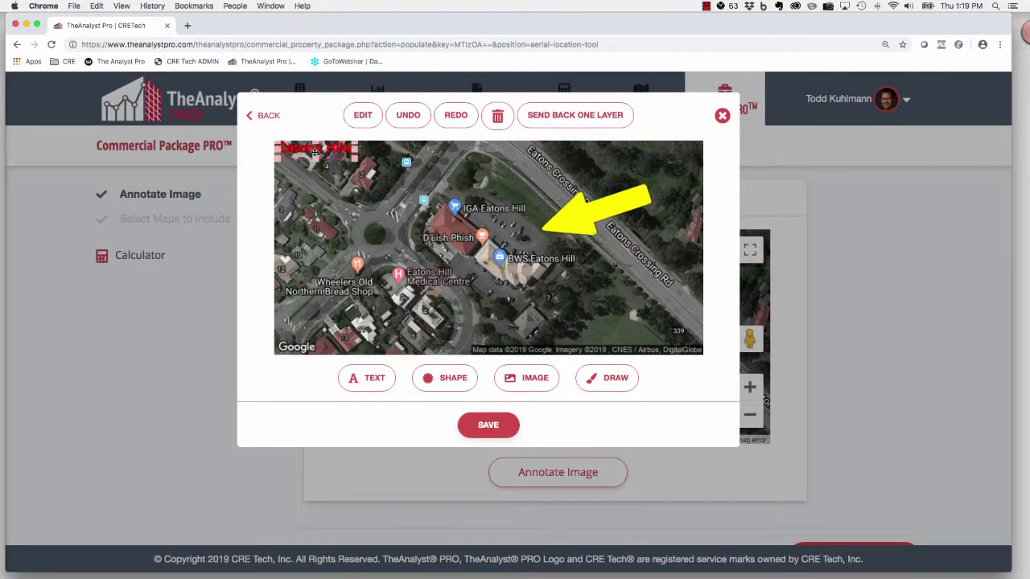
Step: Position the "Eatons Hills" text on the yellow arrow, rotate it to match the arrow's angle, and save the annotated image
mouse_move(308, 158)
left_mouse_down()
mouse_move(544, 216)
mouse_move(583, 202)
mouse_move(595, 216)
left_mouse_up()
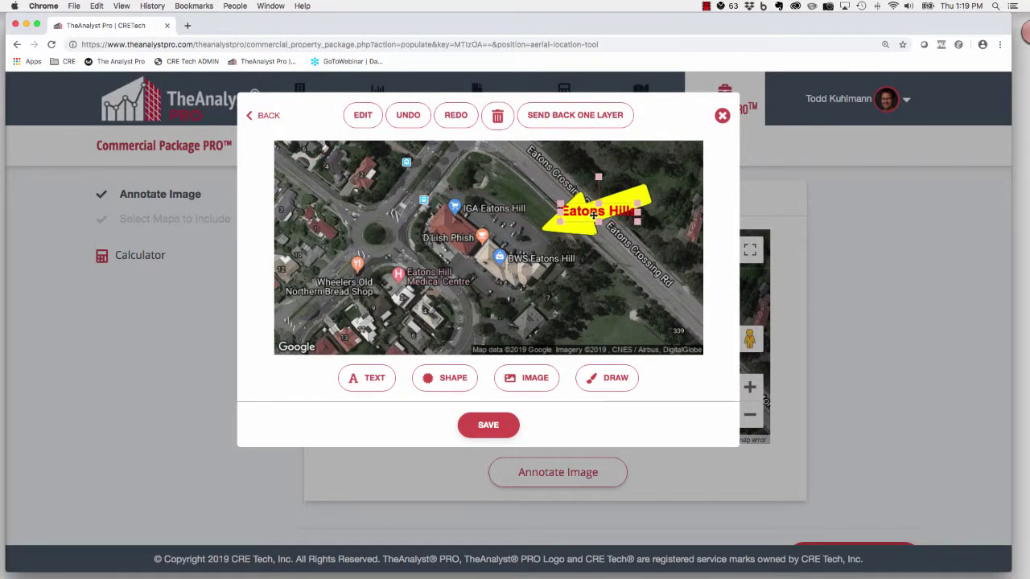
mouse_move(598, 177)
left_mouse_down()
mouse_move(586, 179)
mouse_move(604, 208)
left_mouse_up()
left_click(612, 292)
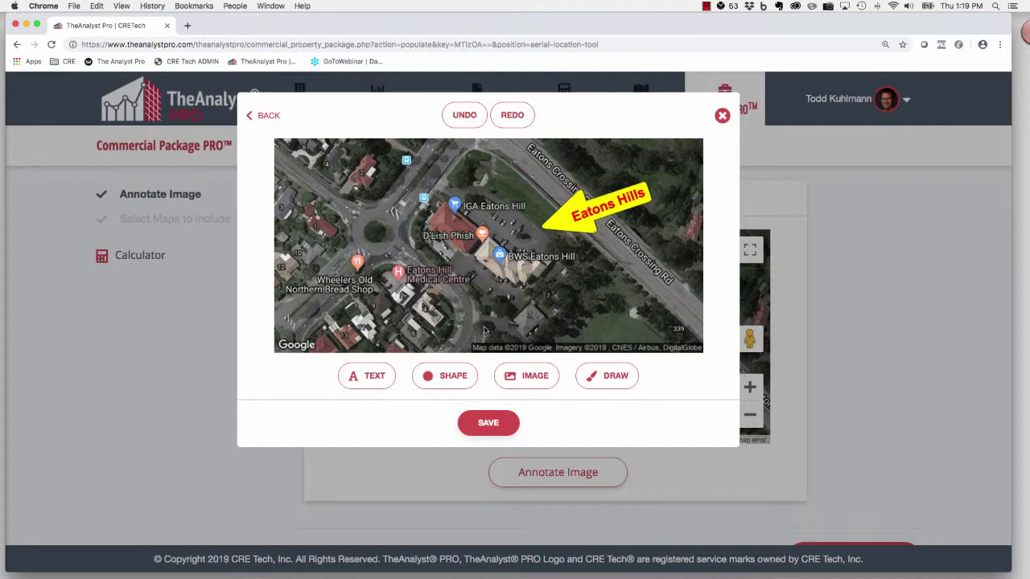
left_click(488, 422)
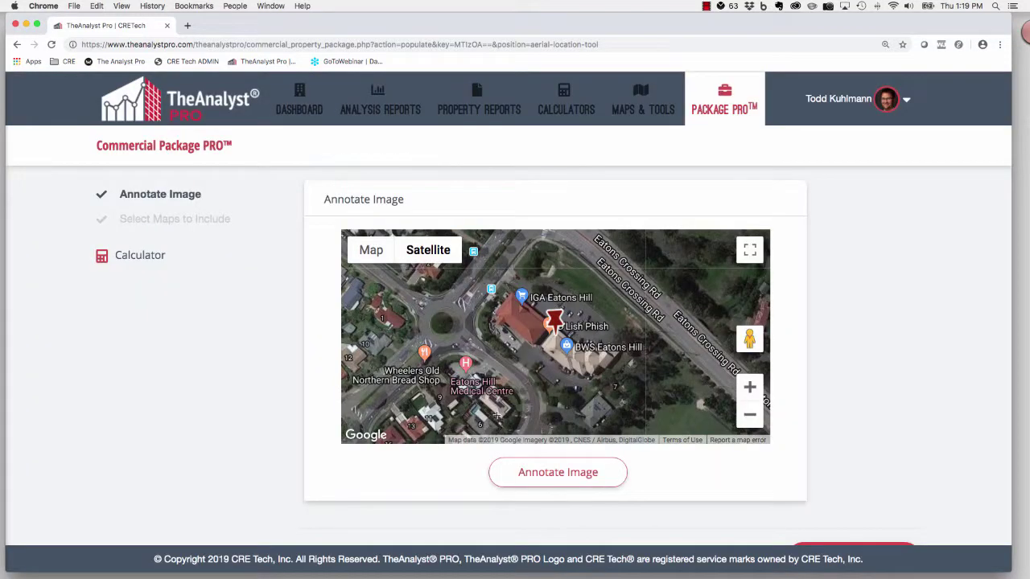
Step: Continue to the map selection and move Annotated View ahead of Area Location
scroll(837, 429, "down", 2)
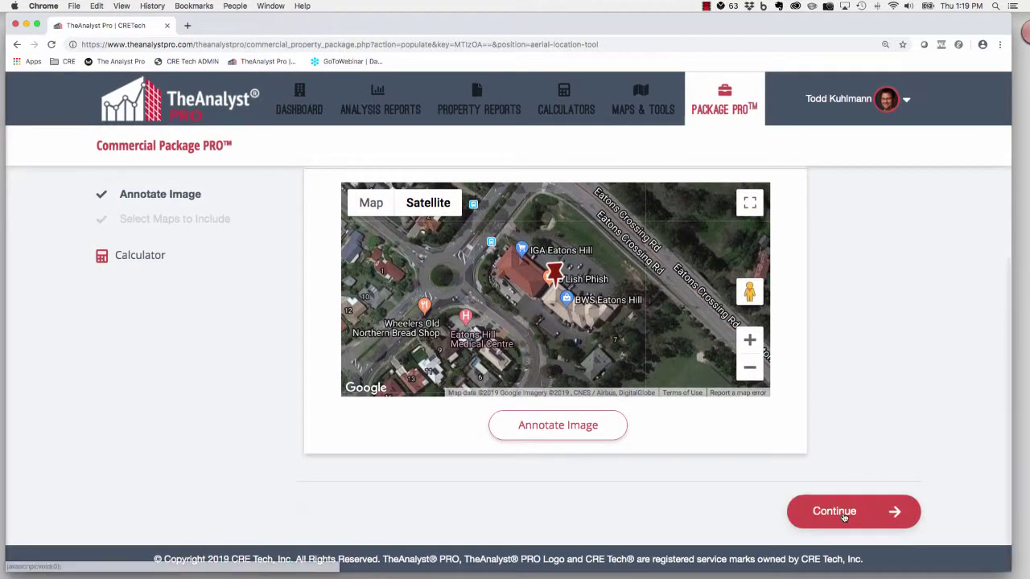
left_click(843, 514)
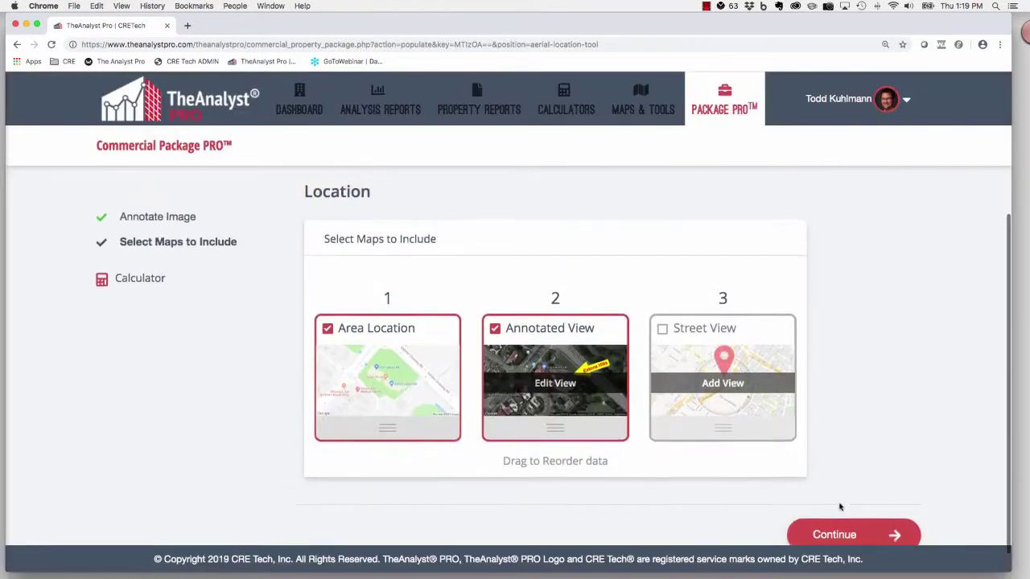
scroll(837, 504, "down", 1)
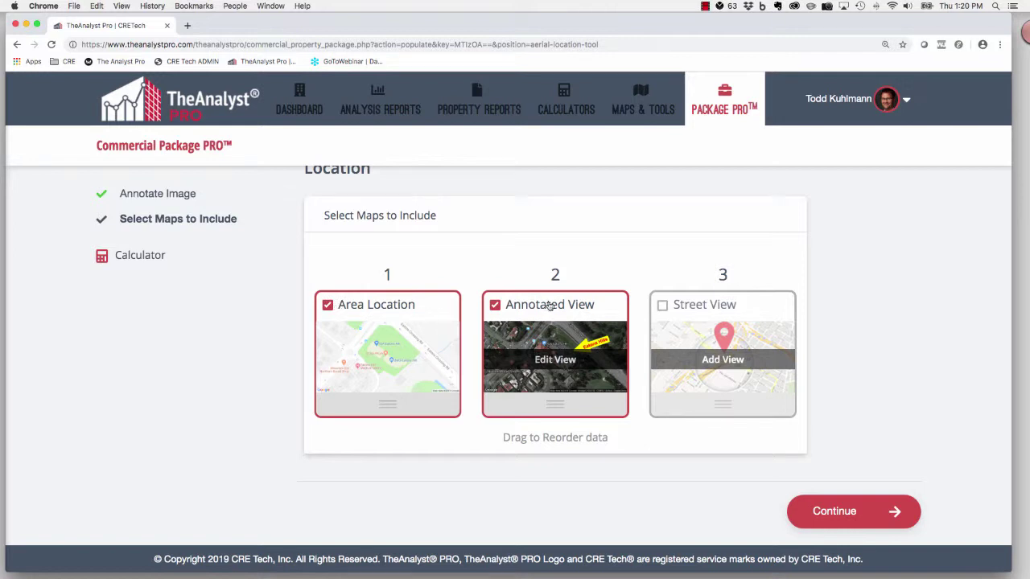
mouse_move(570, 409)
left_mouse_down()
mouse_move(375, 409)
mouse_move(393, 408)
left_mouse_up()
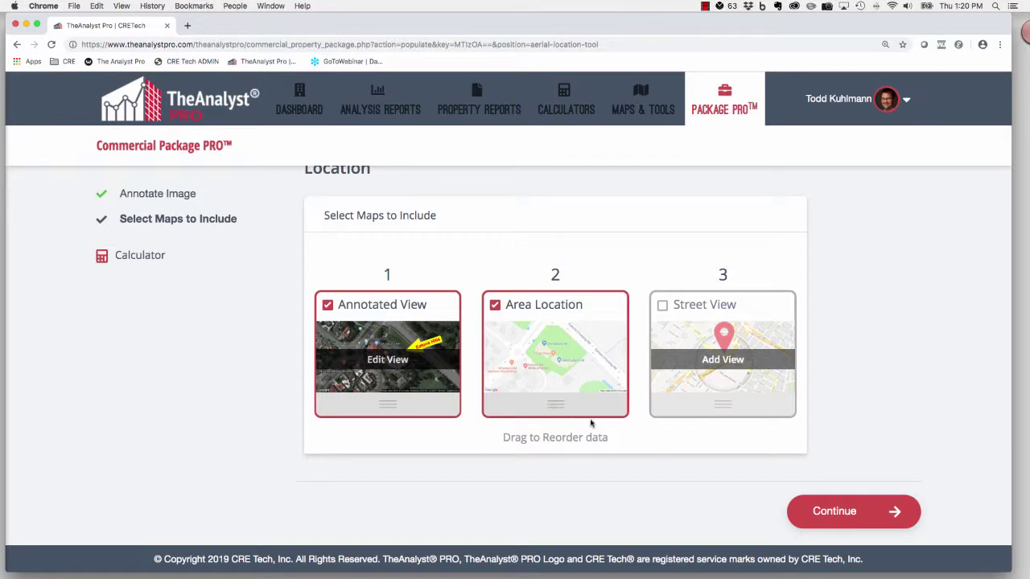
Step: Continue to Generate Package Report and exclude the Resume/Bio from the additional attachments
left_click(834, 515)
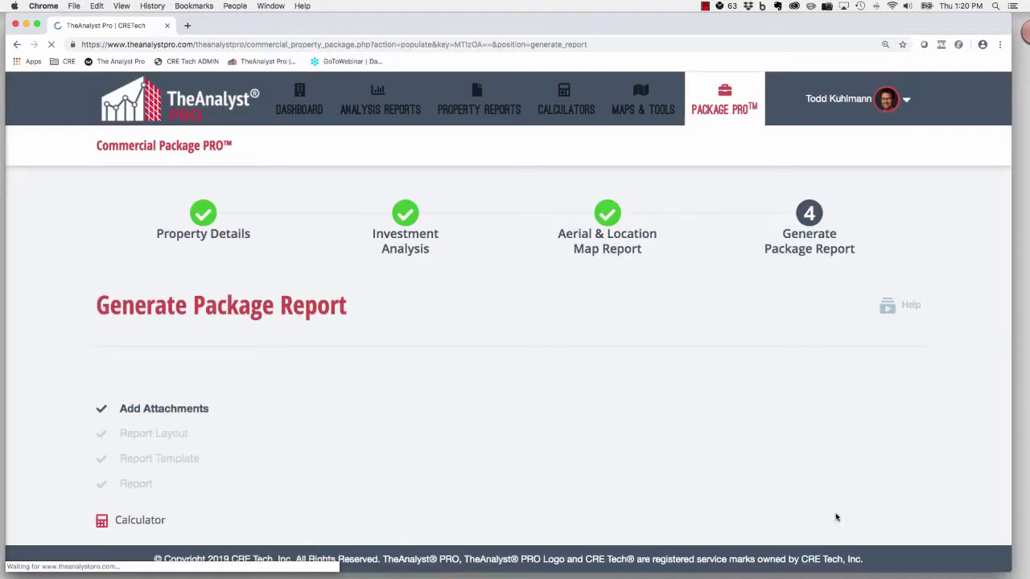
scroll(842, 502, "down", 1)
scroll(842, 503, "down", 3)
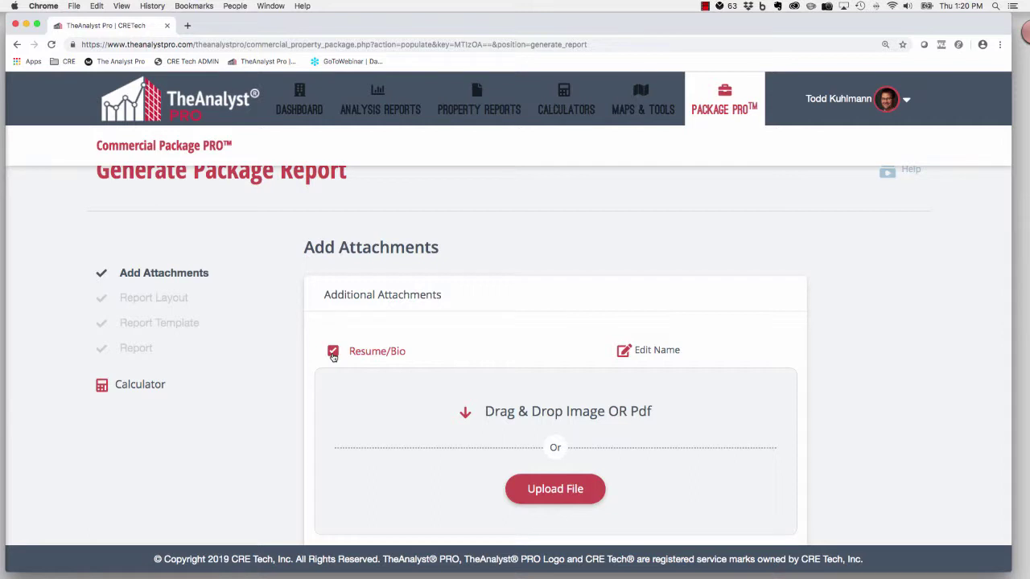
left_click(333, 353)
scroll(815, 402, "down", 3)
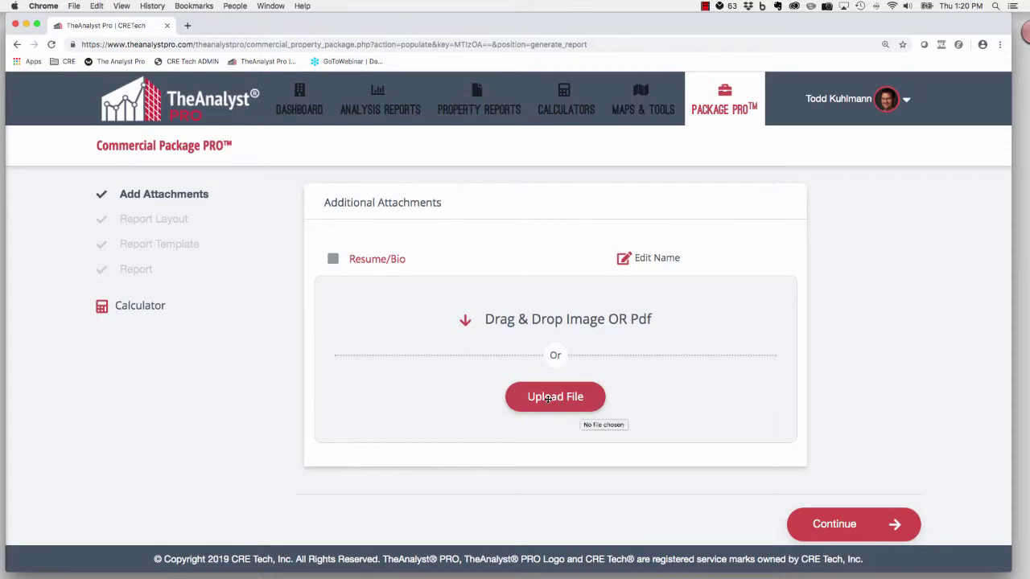
Step: Upload Disclaimer - Eatons Hill Shopping Village.pdf as an additional attachment
left_click(548, 398)
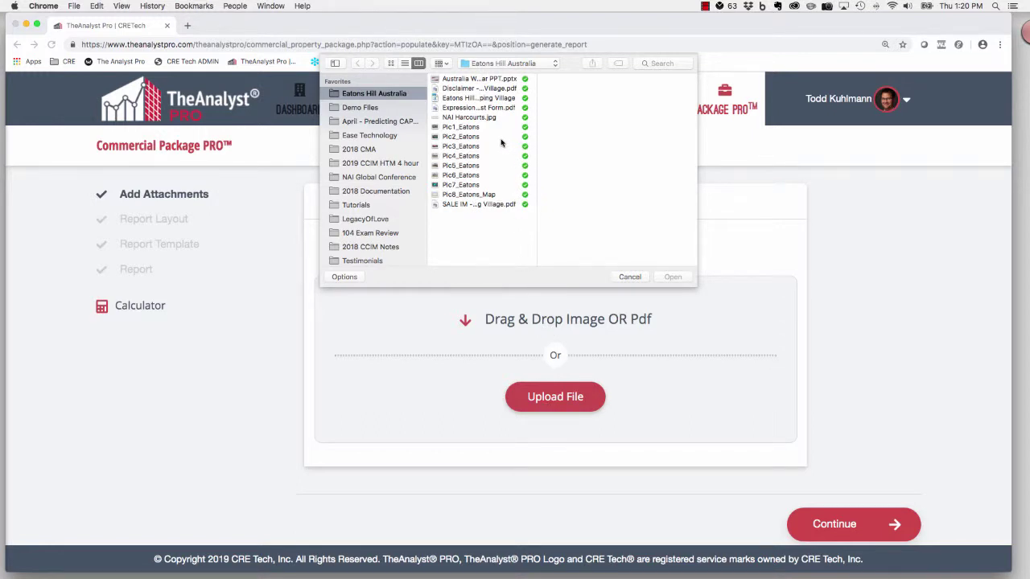
left_click(485, 89)
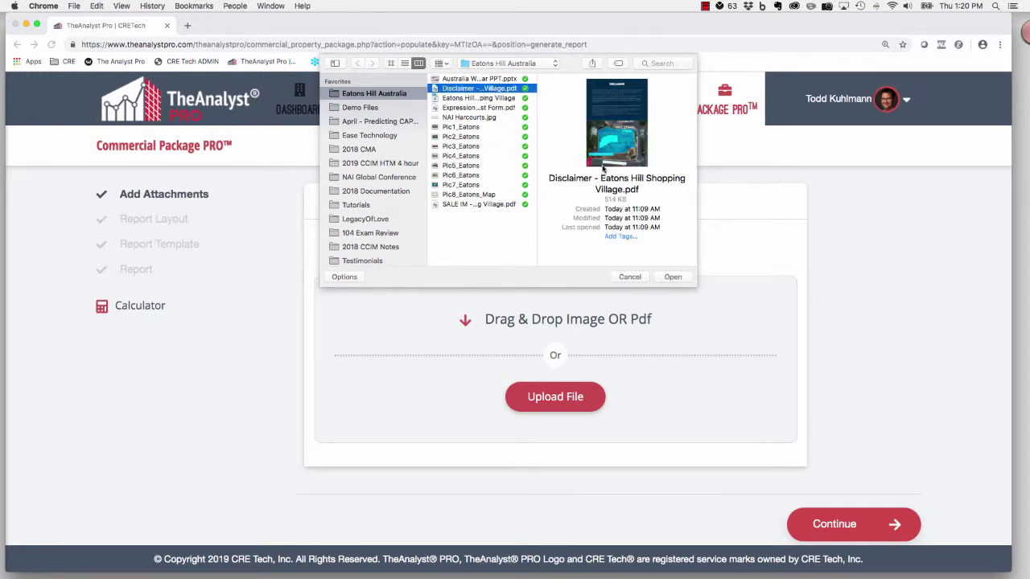
left_click(672, 277)
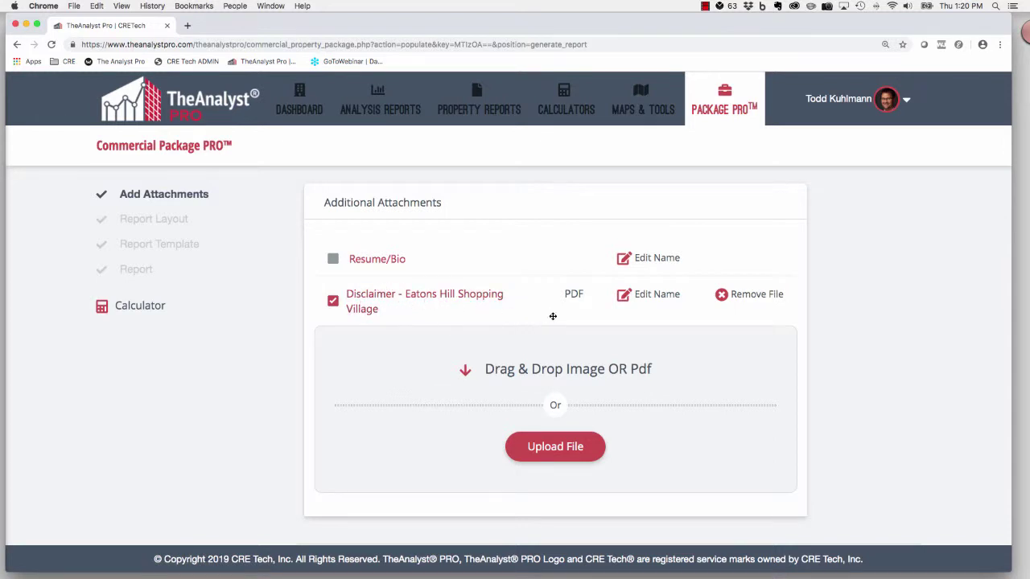
Step: Upload Expression of Interest Form.pdf as another attachment
left_click(557, 448)
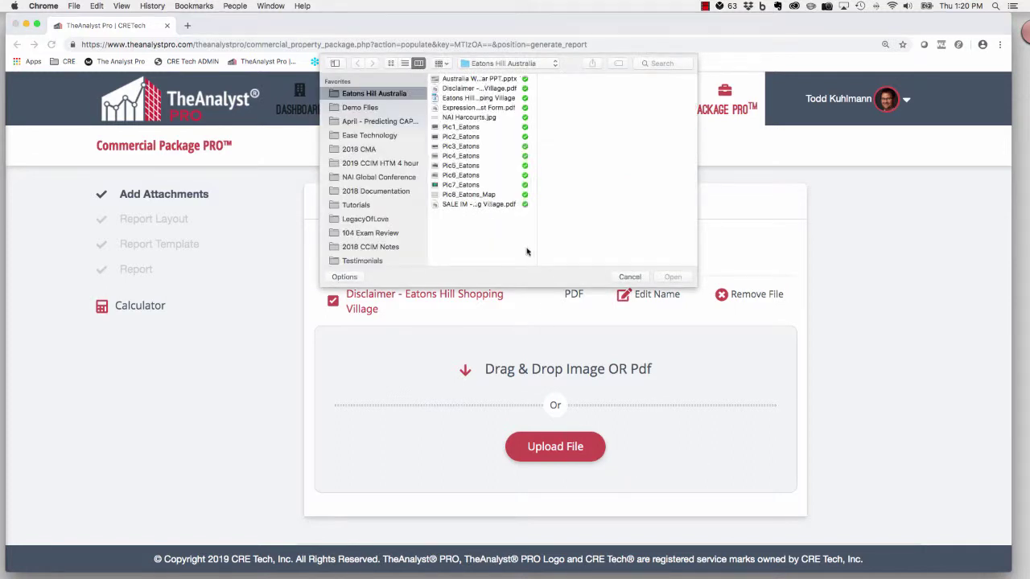
left_click(478, 109)
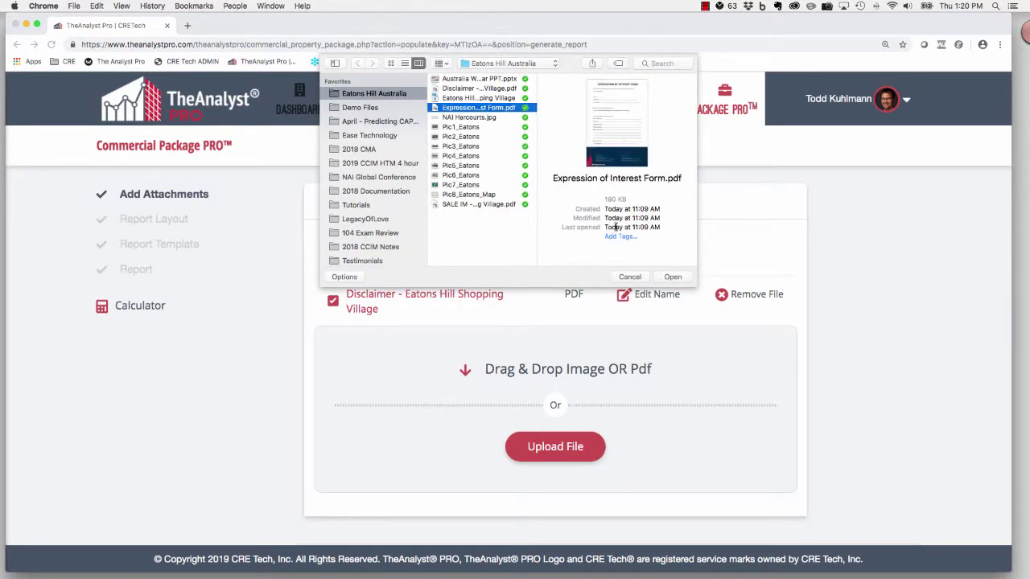
left_click(673, 278)
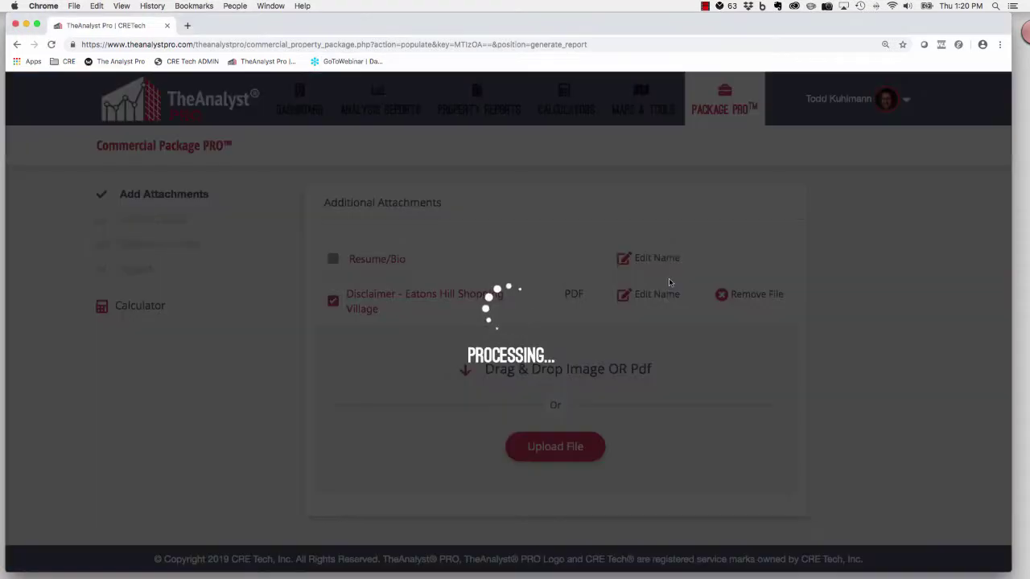
Step: Continue to Report Layout and move the Eatons Hill Shopping Village disclaimer below the Aerial & Location Report
scroll(829, 421, "down", 3)
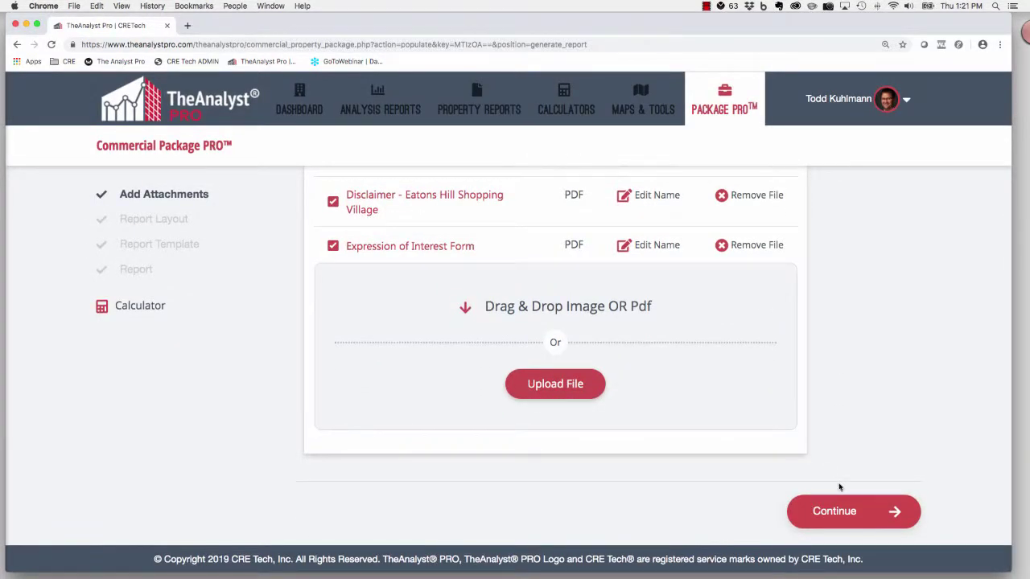
left_click(848, 519)
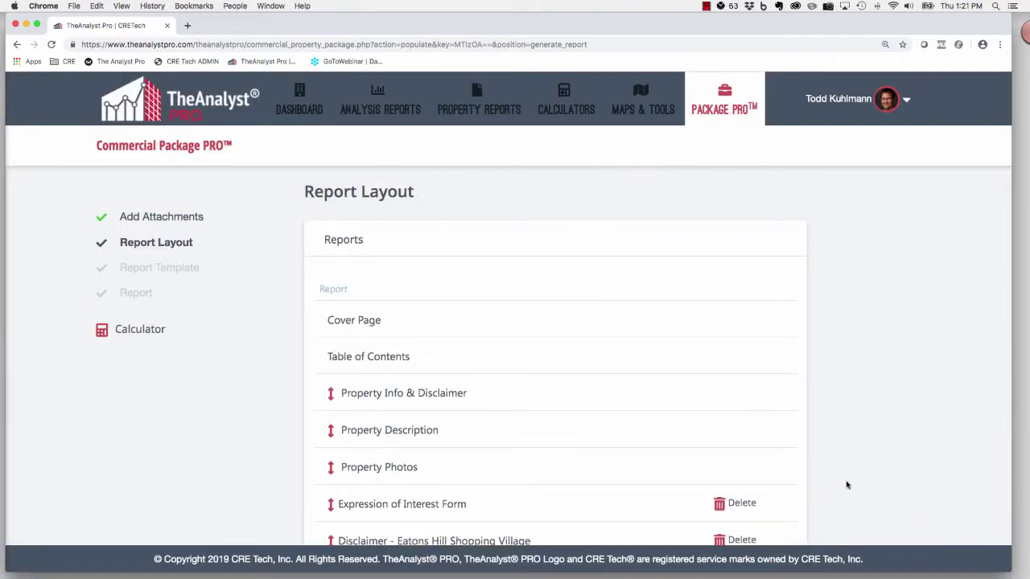
scroll(846, 484, "down", 4)
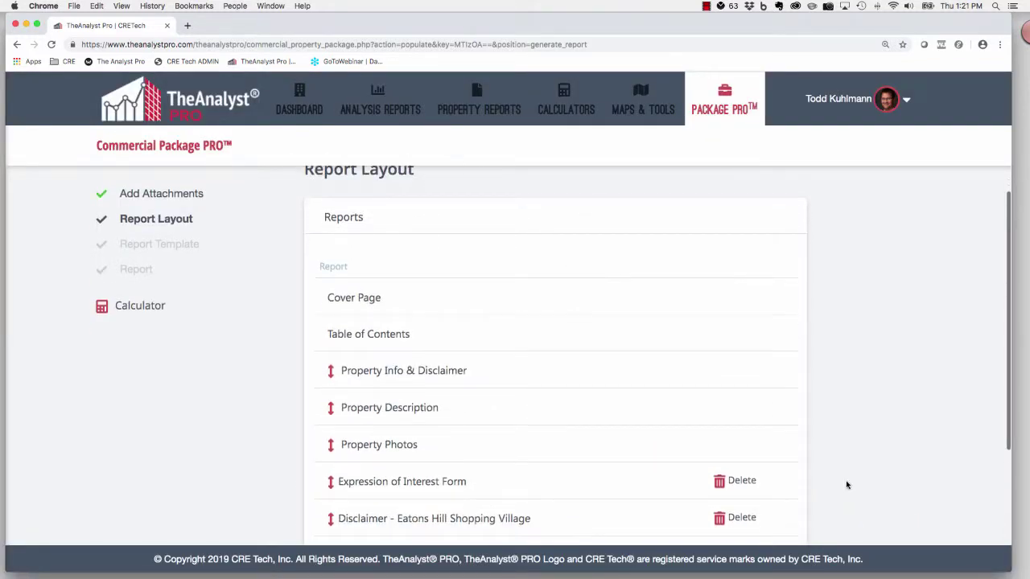
scroll(846, 485, "down", 1)
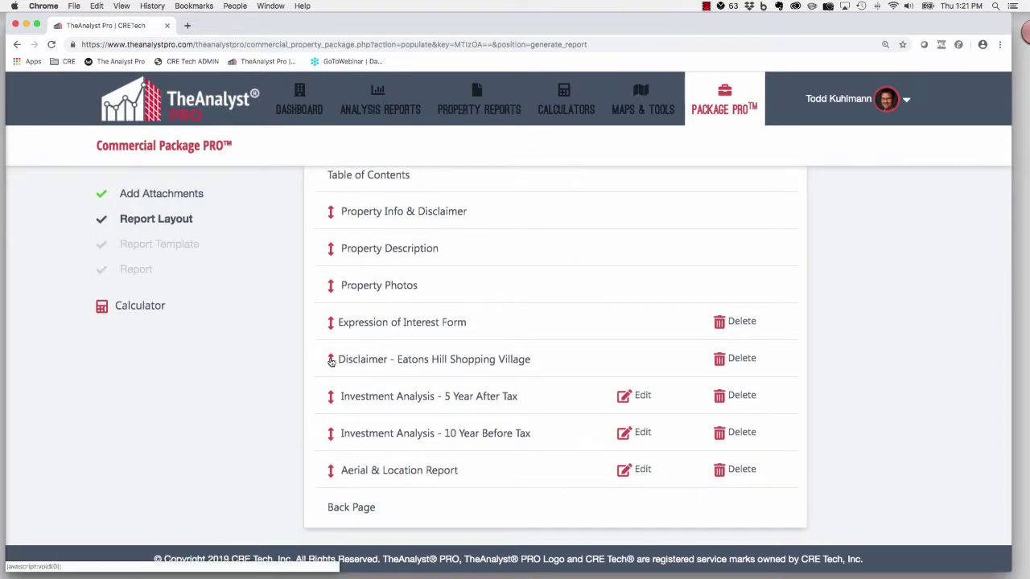
left_click_drag(330, 358, 332, 473)
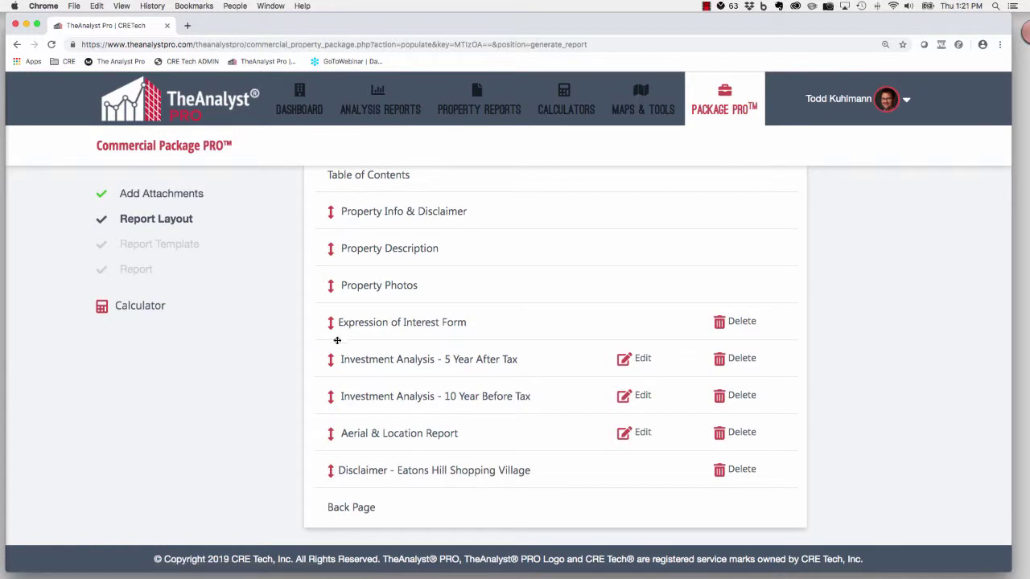
Step: Move the Expression of Interest Form below the Eatons Hill Shopping Village disclaimer and the Aerial & Location Report directly below Property Photos
left_click_drag(330, 324, 324, 485)
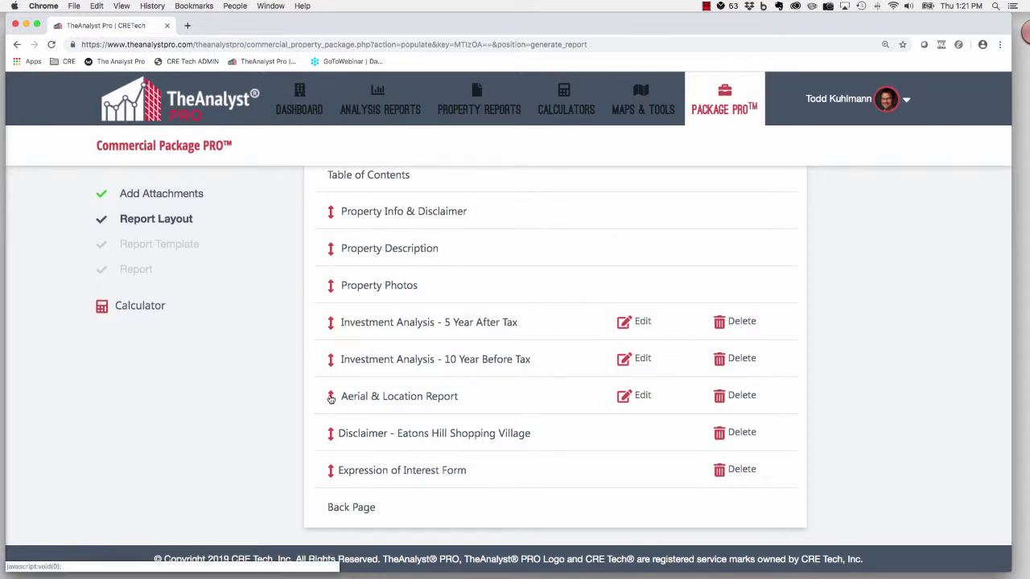
left_click_drag(331, 399, 335, 322)
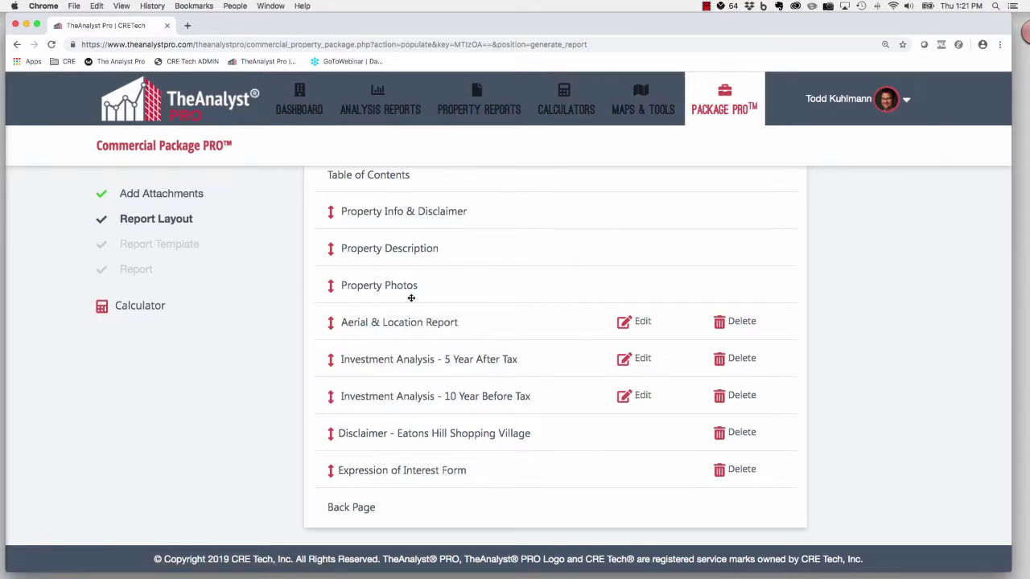
scroll(396, 233, "up", 1)
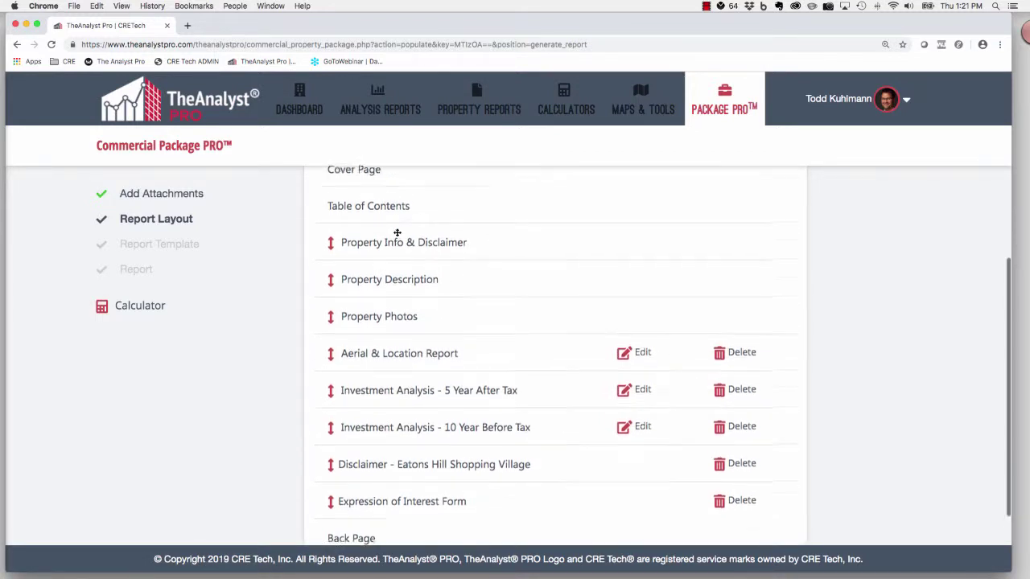
scroll(396, 232, "up", 1)
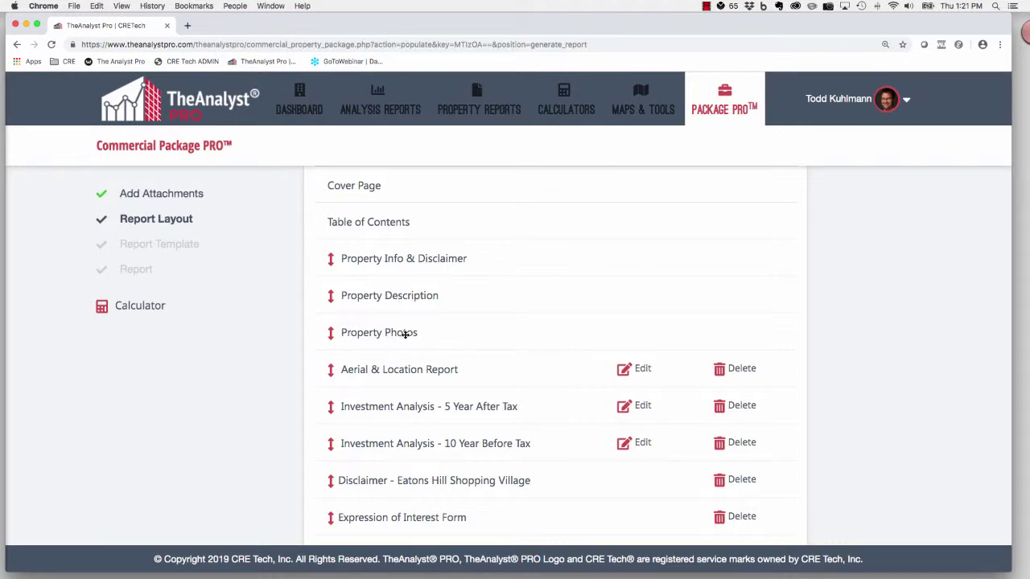
scroll(419, 369, "down", 3)
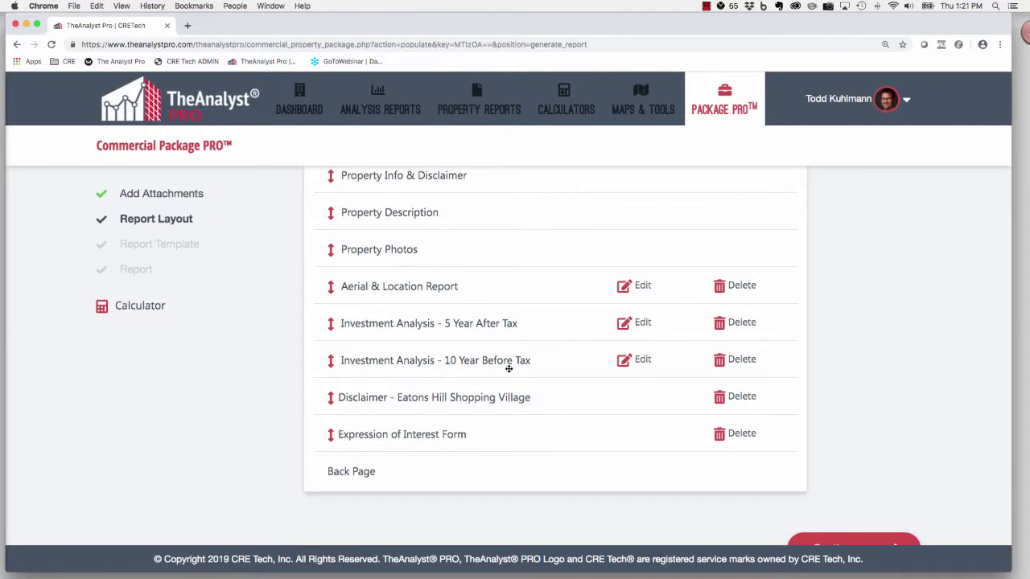
scroll(507, 368, "down", 1)
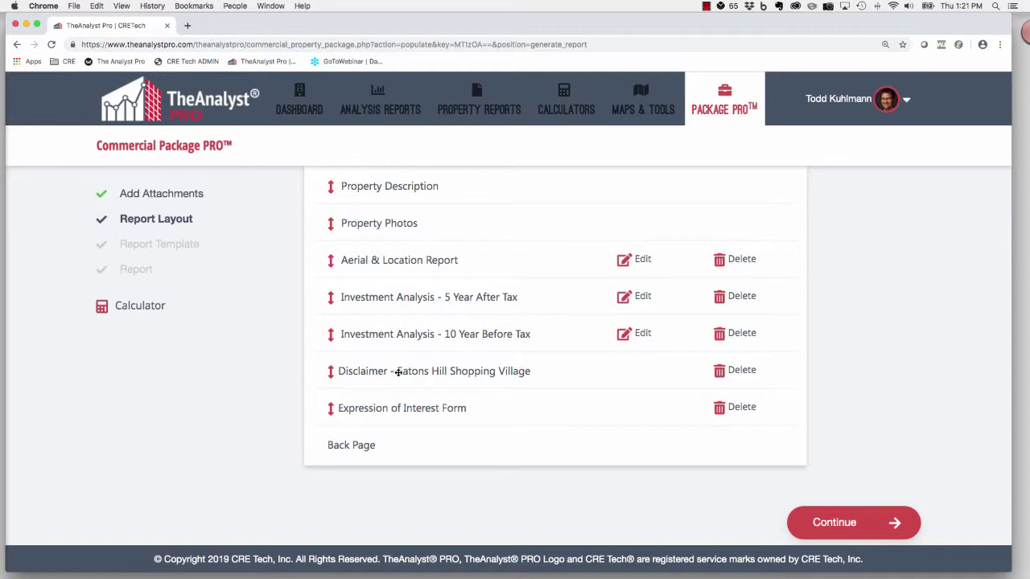
Step: Continue to Report Template and keep the Anvil Template with report accent color af2d37
left_click(833, 510)
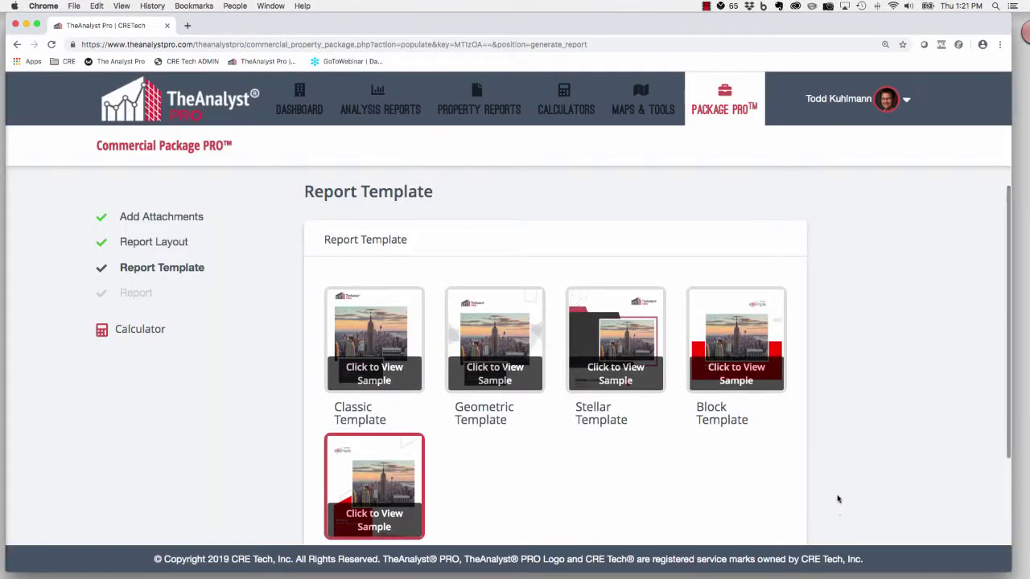
scroll(837, 505, "down", 3)
scroll(784, 475, "down", 1)
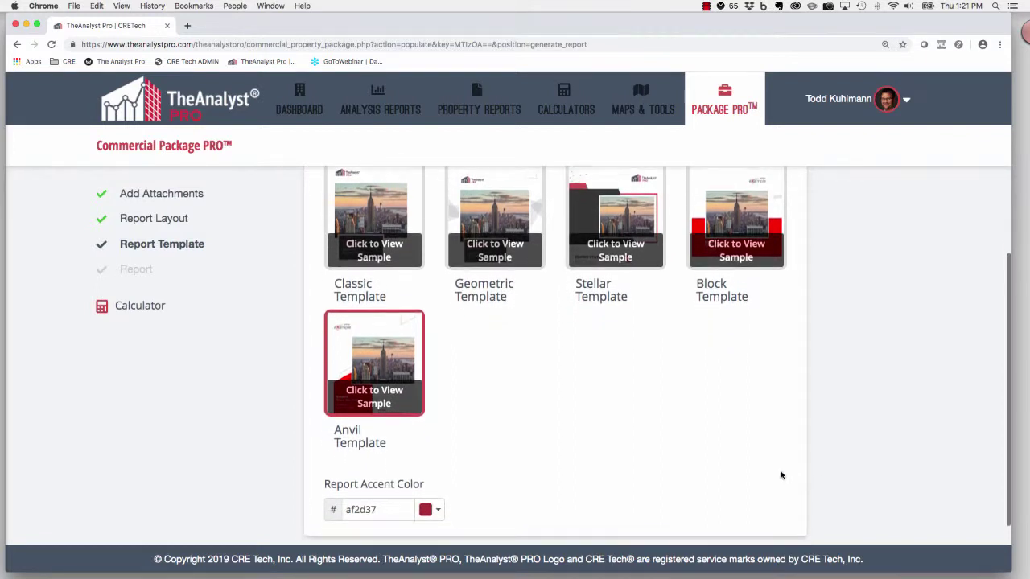
scroll(708, 381, "down", 1)
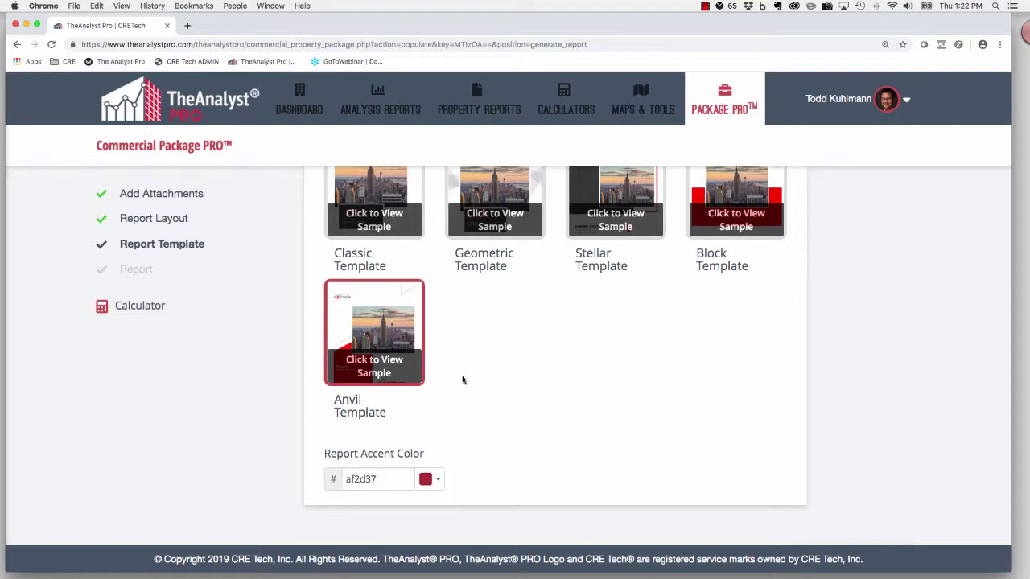
scroll(501, 438, "down", 2)
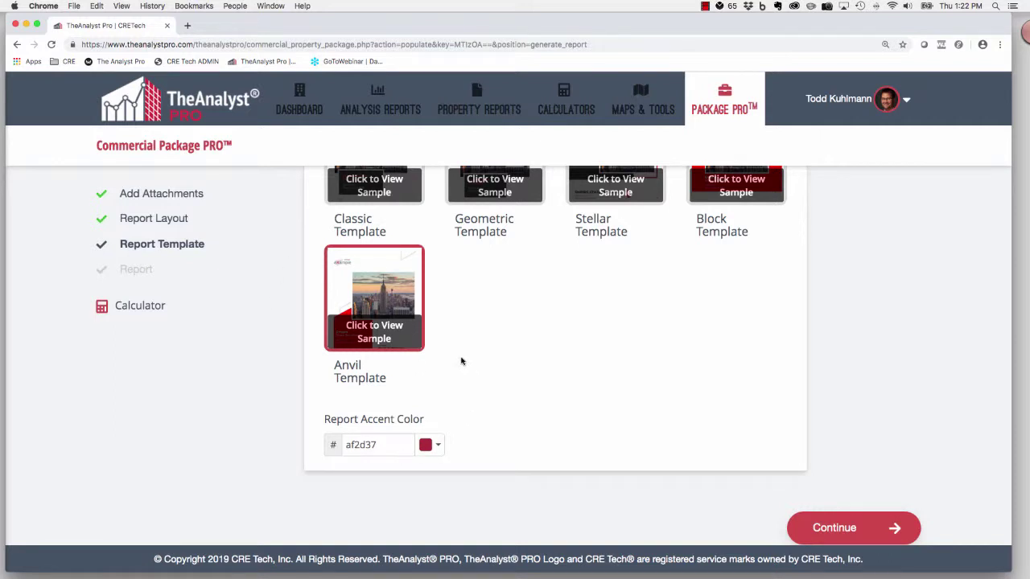
scroll(625, 425, "down", 1)
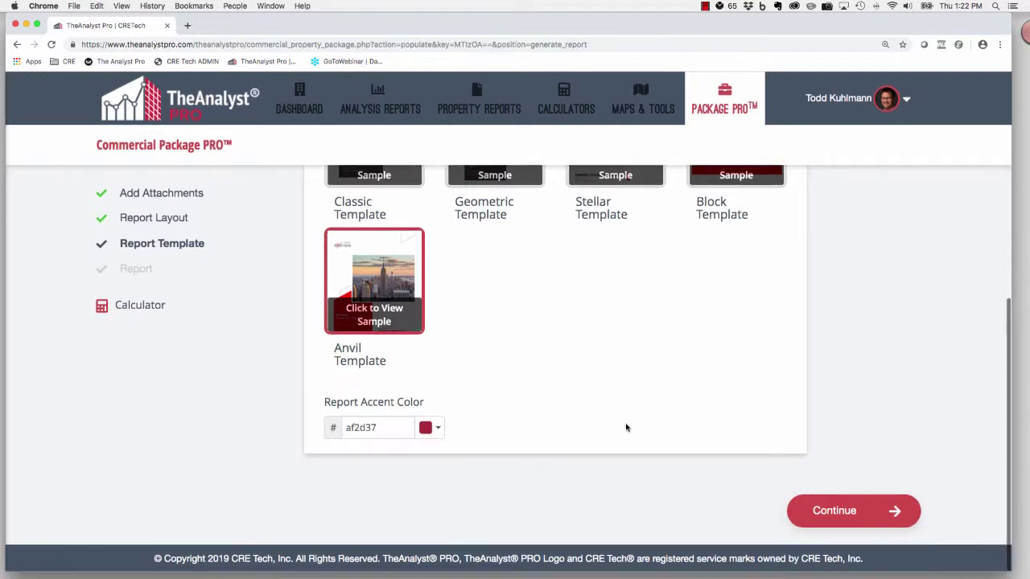
Step: Continue to Report and generate the Eatons Hill Shopping Village report in the NAI Harcourts folder, with Bind Offset Print Ready set to No
left_click(831, 512)
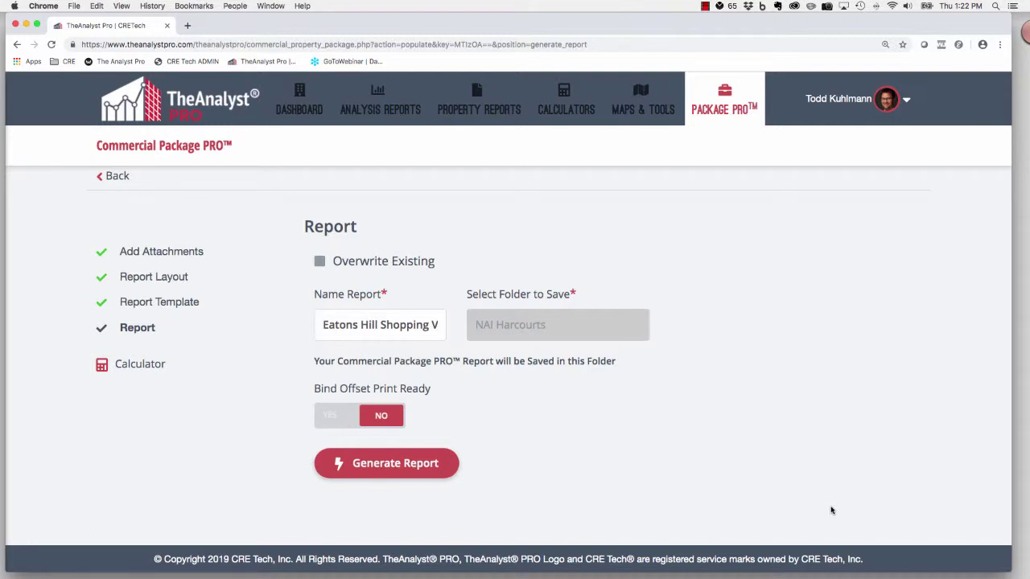
left_click(356, 326)
left_click_drag(356, 326, 462, 328)
left_click(432, 321)
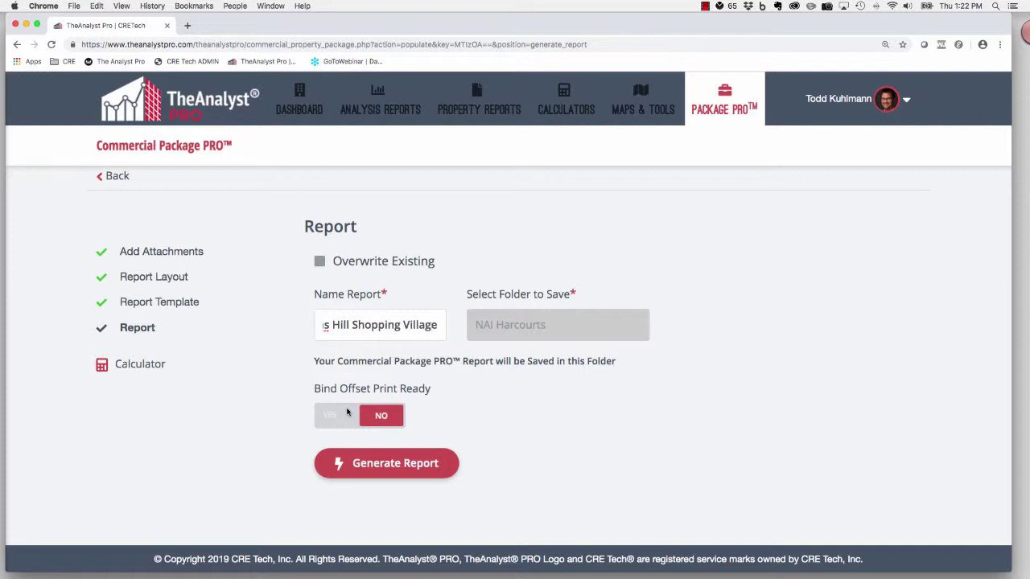
left_click(378, 463)
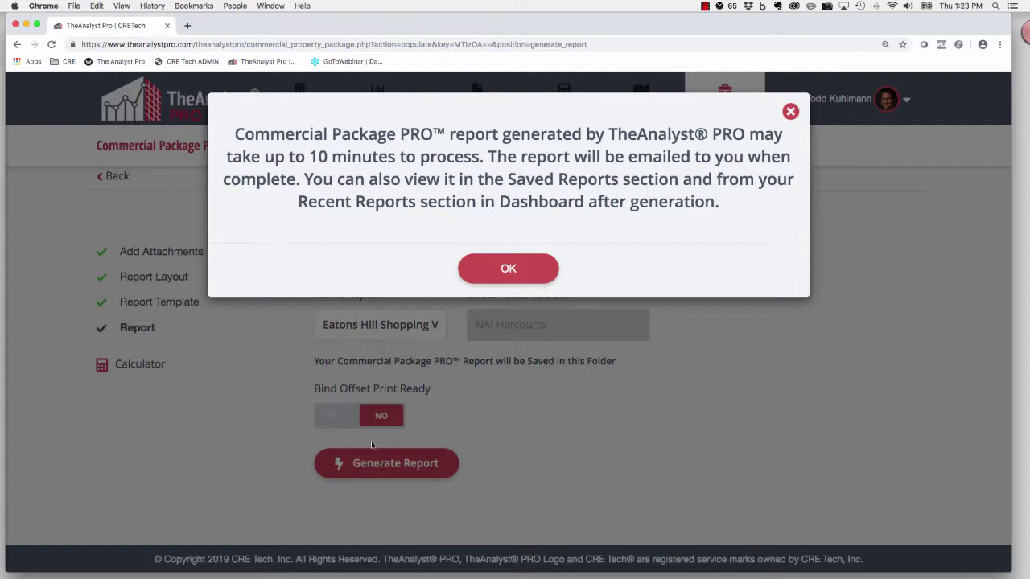
left_click(506, 271)
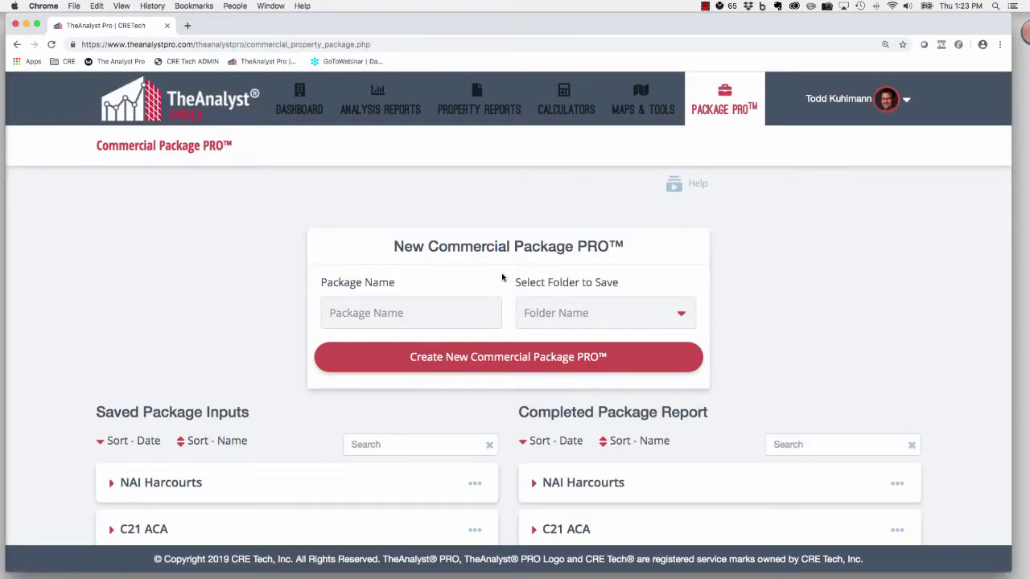
Step: Open the Eatons Hill Commercial Package PRO report from the dashboard's recent reports and examine its cover page and contact details
left_click(295, 105)
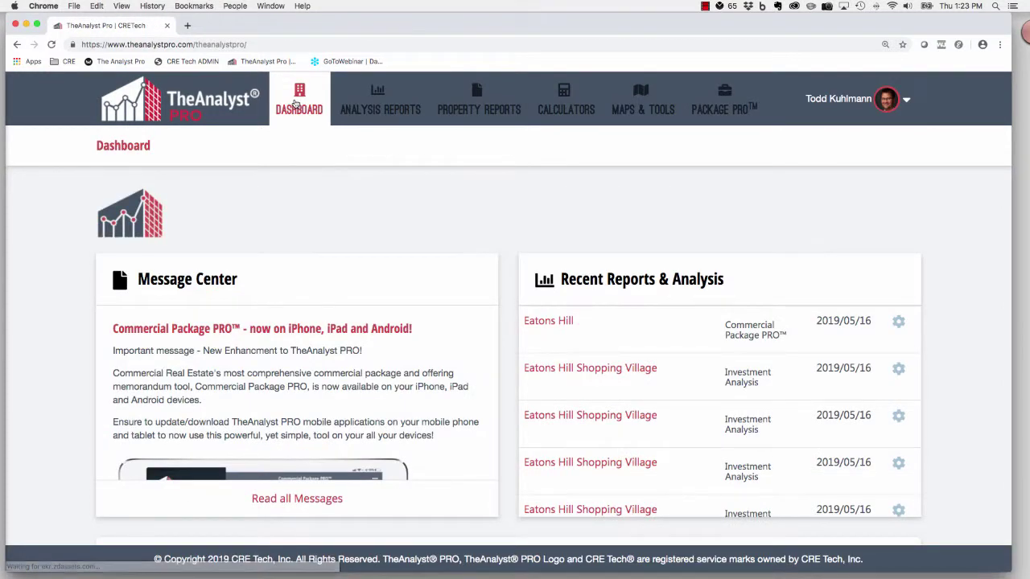
left_click(554, 322)
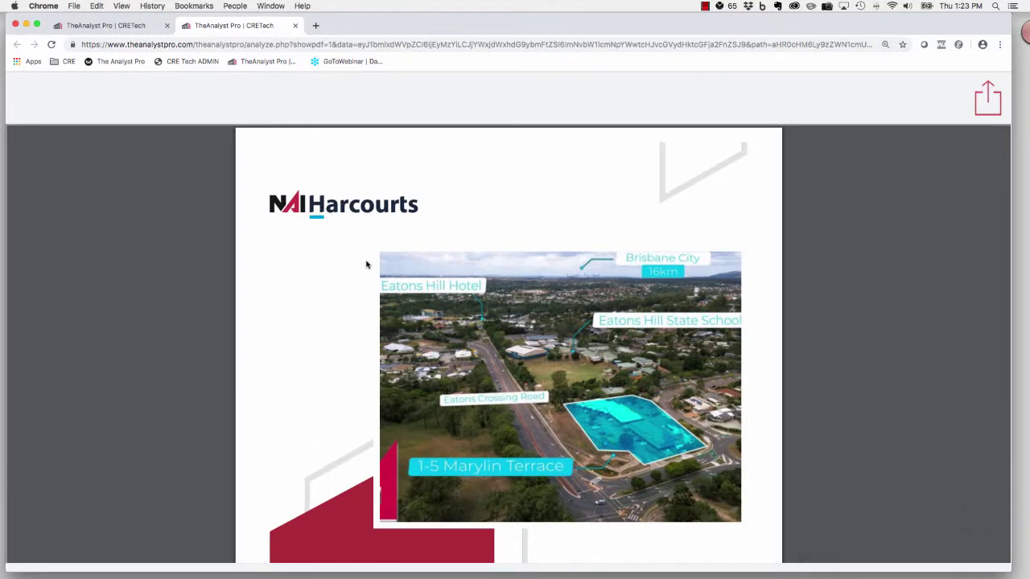
scroll(364, 265, "down", 1)
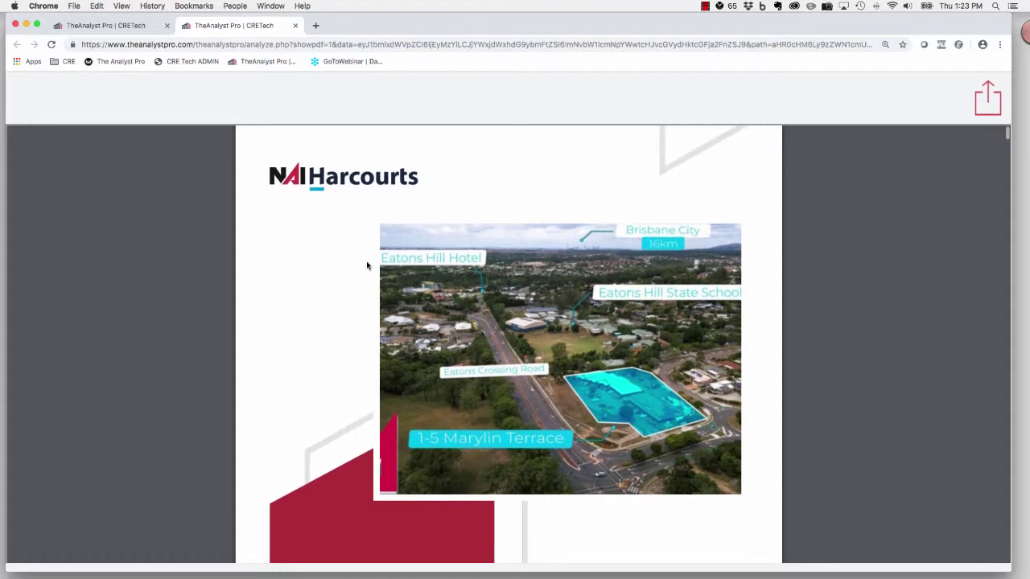
scroll(367, 265, "down", 2)
scroll(367, 266, "down", 3)
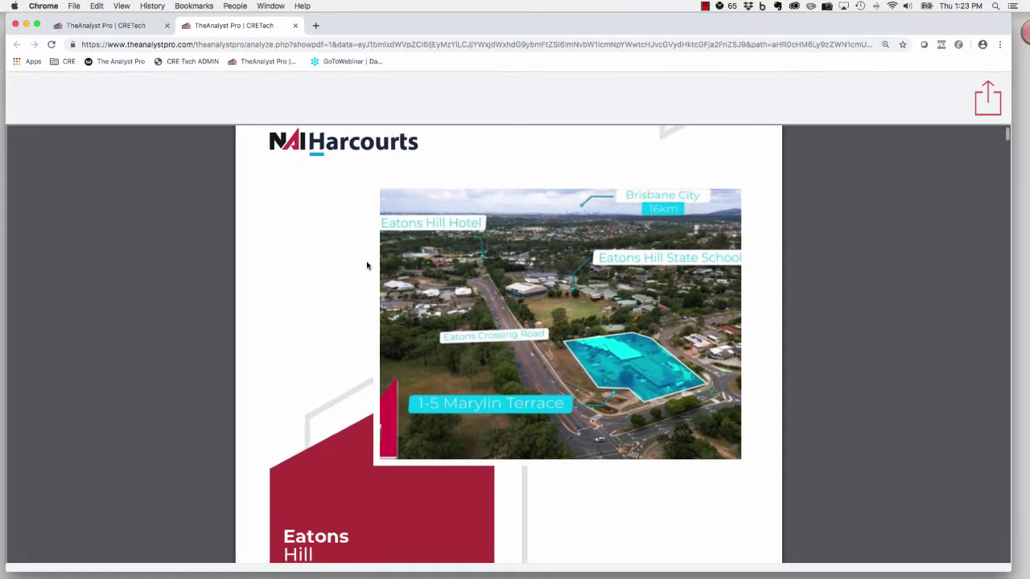
scroll(367, 266, "down", 8)
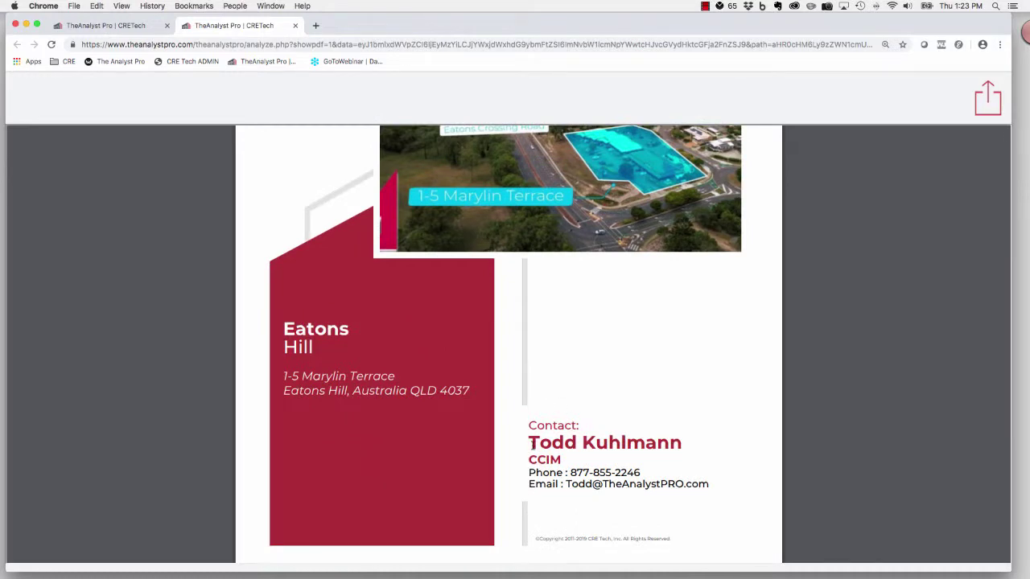
left_click_drag(533, 444, 676, 452)
left_click(676, 451)
Step: Review the generated report's table of contents and the property info and company disclaimer page
scroll(599, 494, "down", 2)
scroll(599, 496, "down", 10)
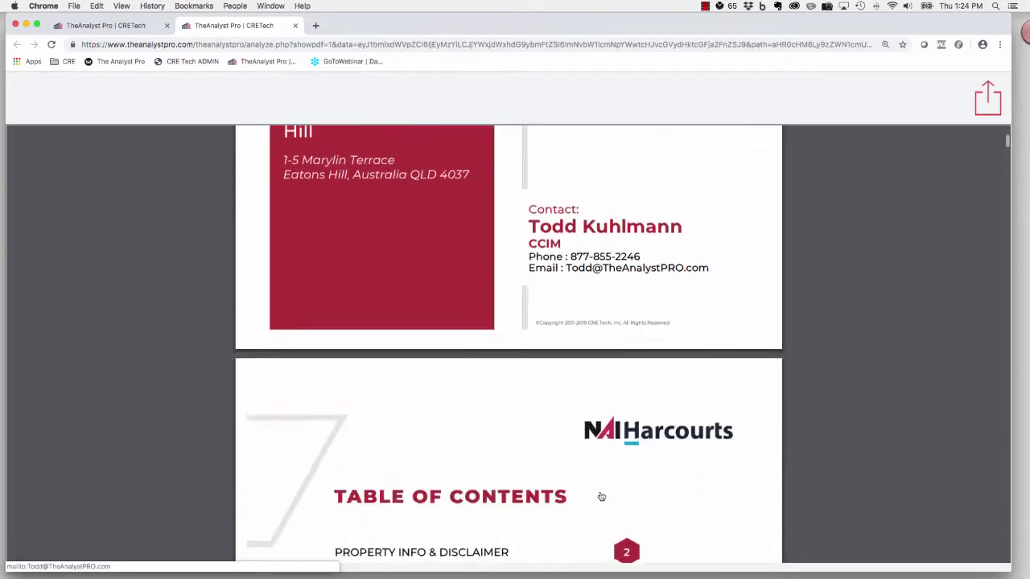
scroll(691, 541, "down", 3)
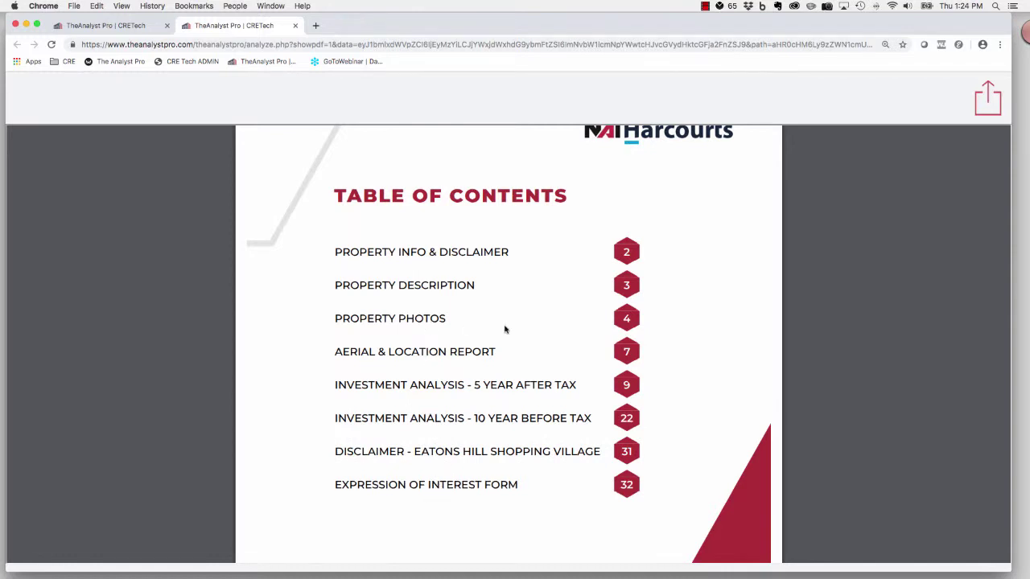
scroll(735, 414, "down", 3)
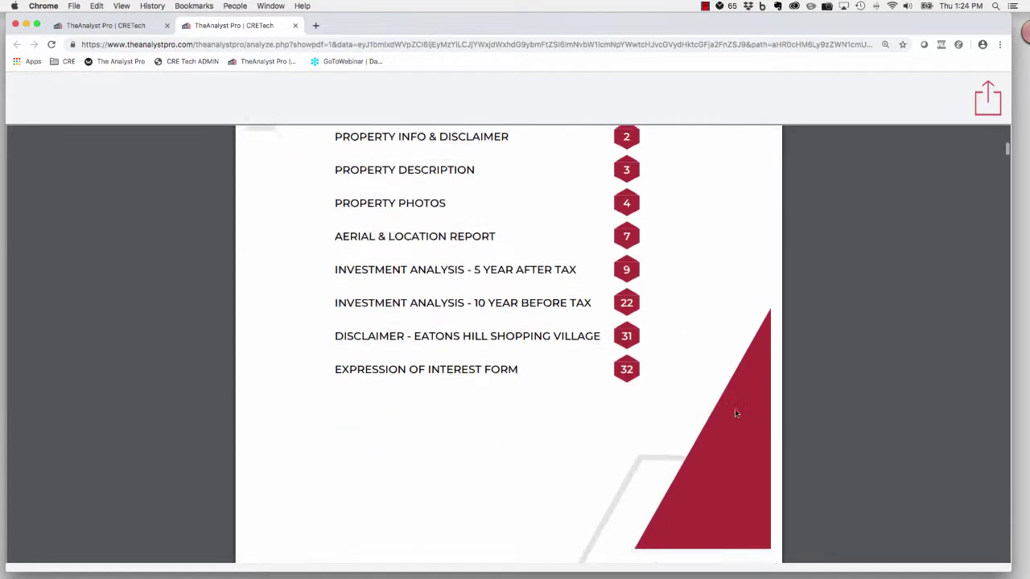
scroll(734, 413, "down", 10)
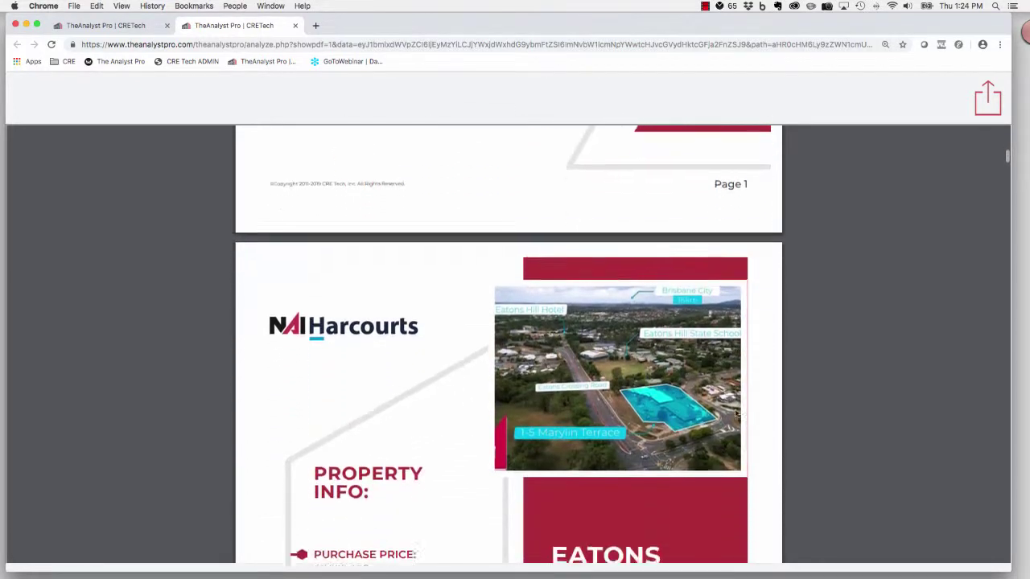
scroll(734, 412, "down", 4)
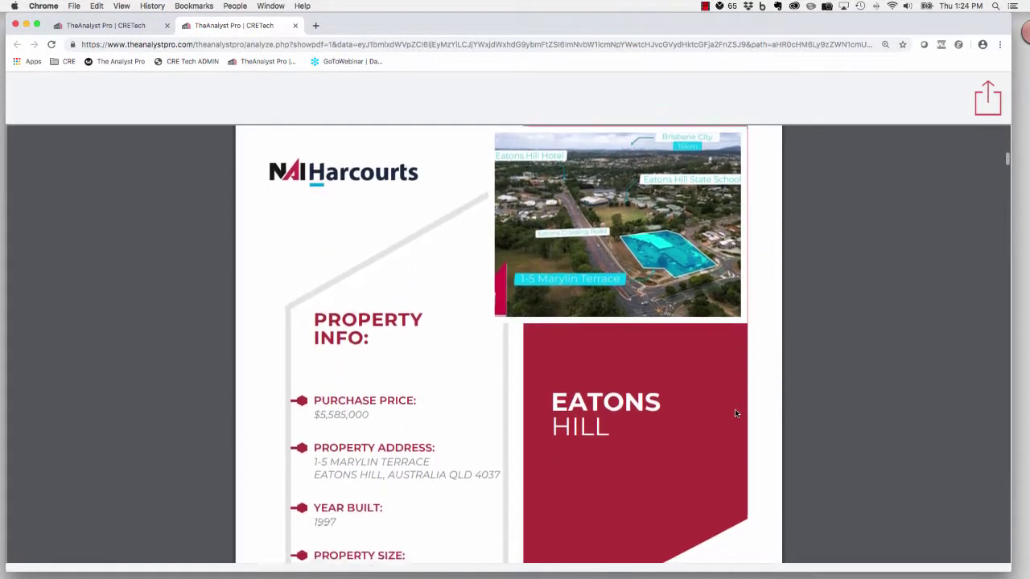
scroll(734, 414, "down", 3)
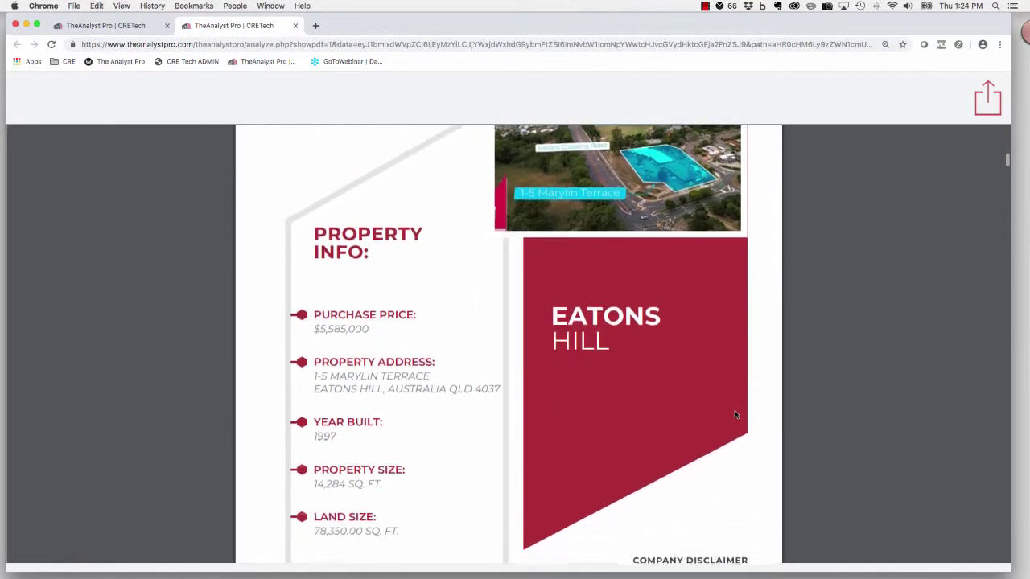
scroll(734, 414, "down", 5)
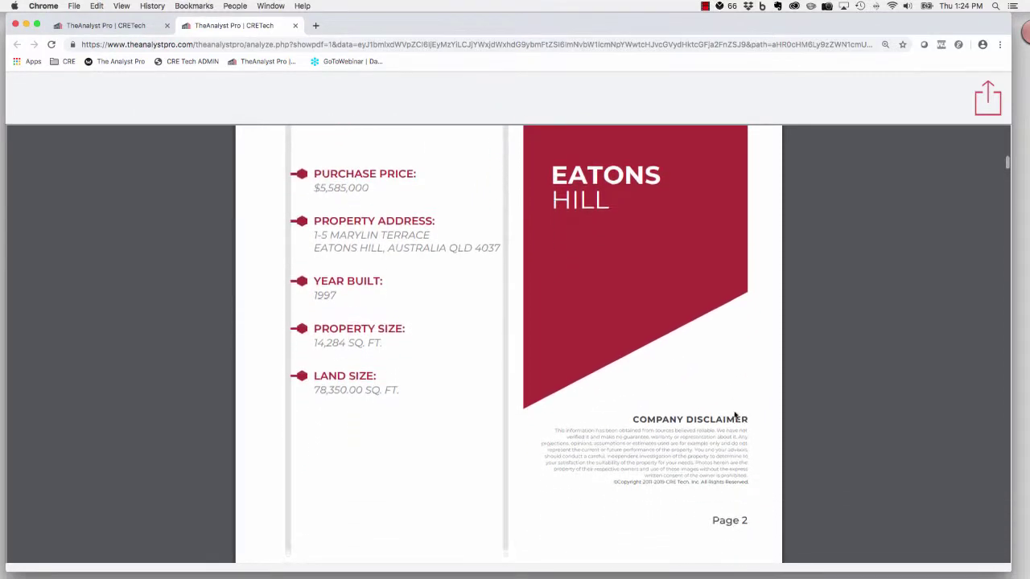
Step: Review the report's property description page and the property photo pages through page 6
scroll(734, 414, "down", 12)
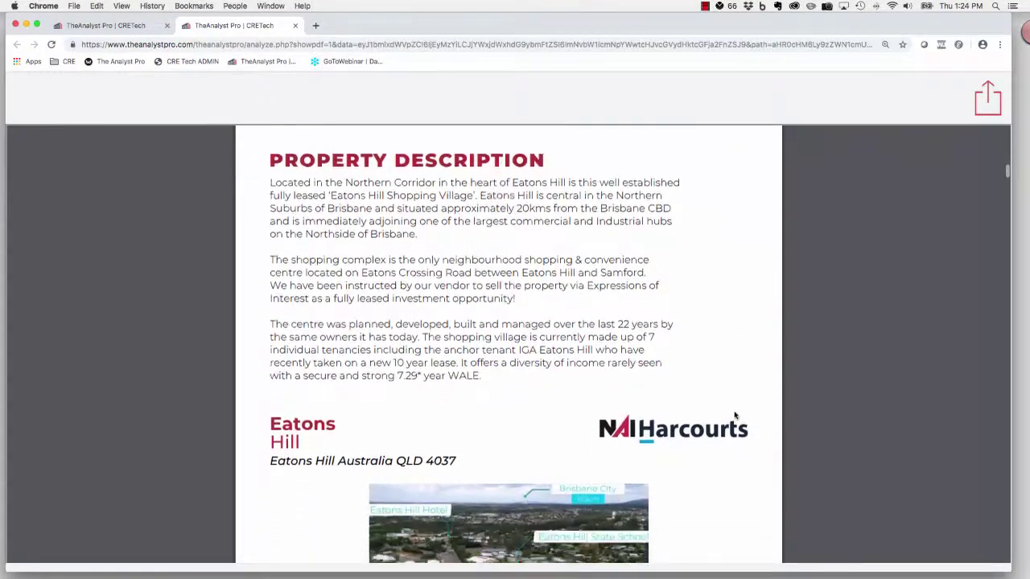
scroll(734, 415, "down", 1)
scroll(735, 415, "down", 20)
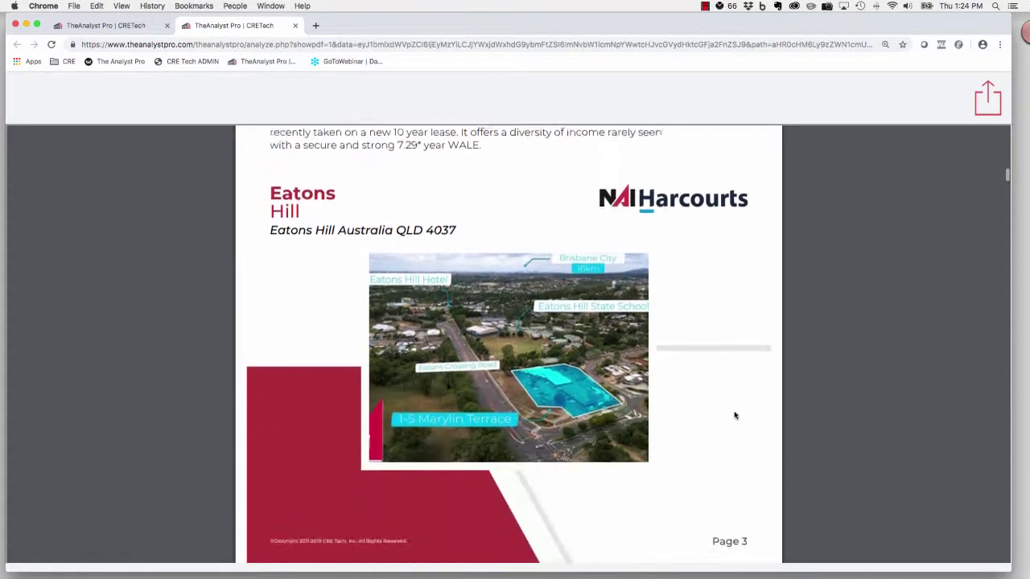
scroll(734, 415, "down", 12)
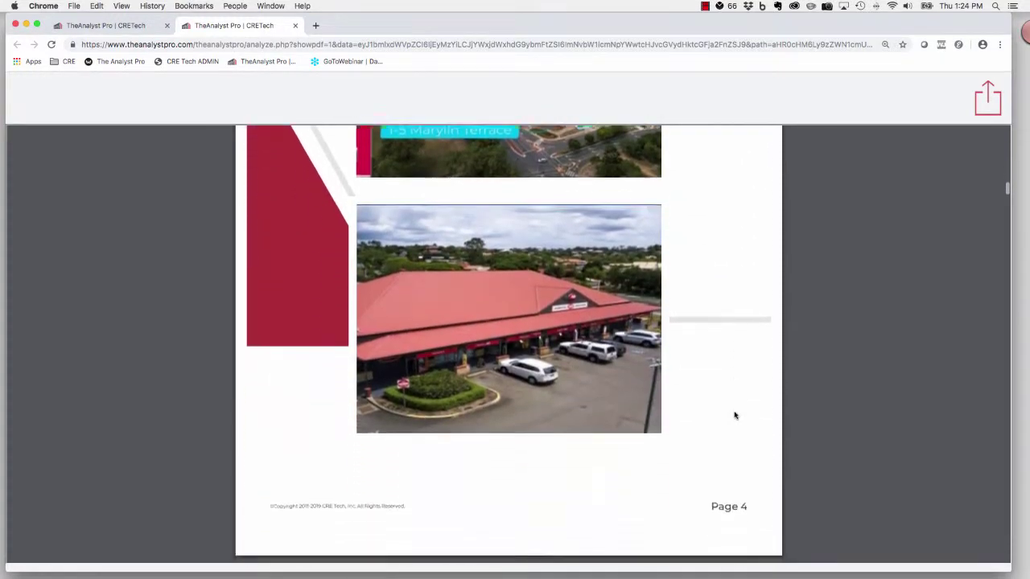
scroll(735, 415, "down", 12)
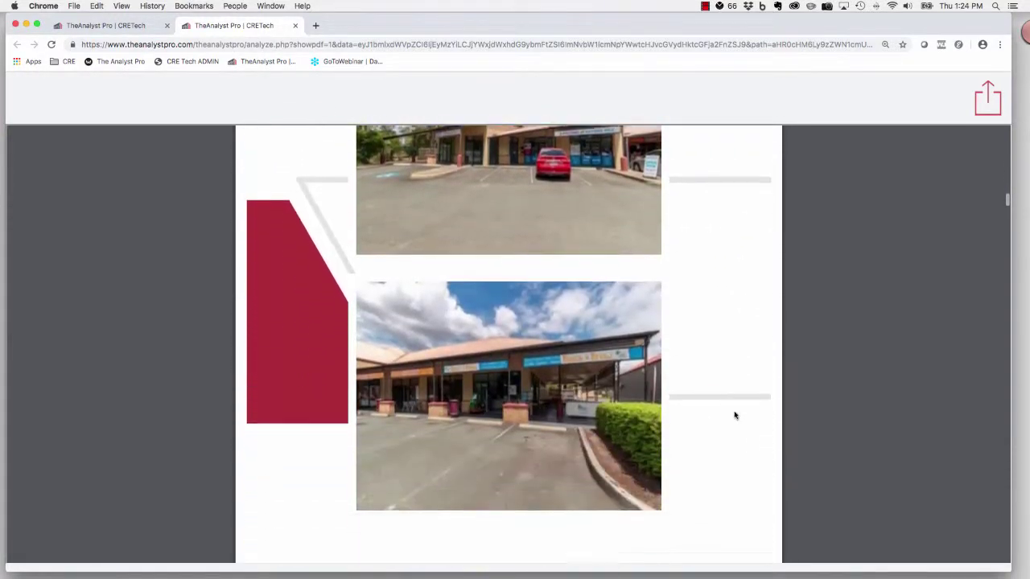
scroll(735, 415, "down", 15)
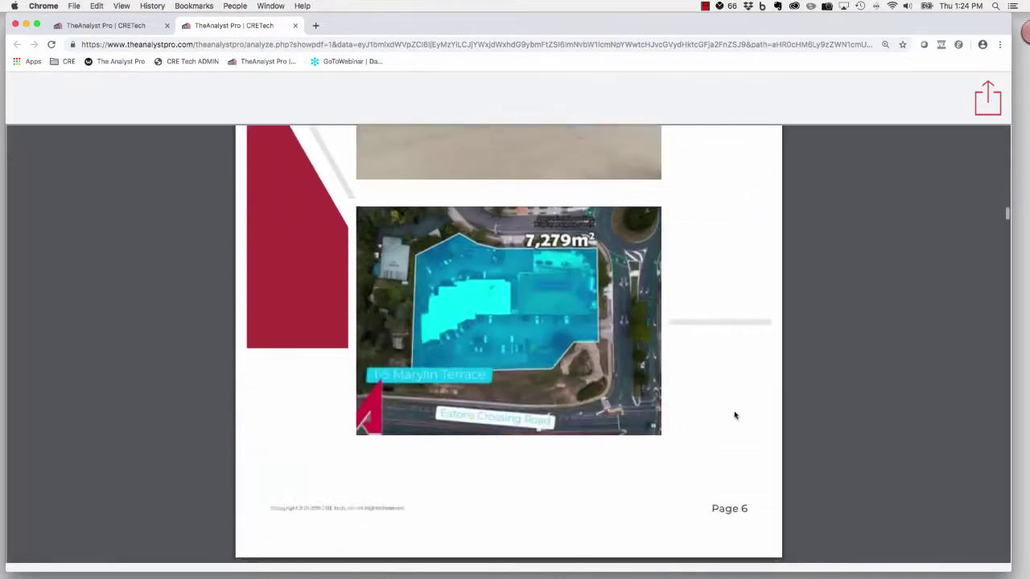
Step: Examine the report's Area Location Map and Aerial Annotation Map pages, including their header titles and inset maps
scroll(735, 415, "down", 3)
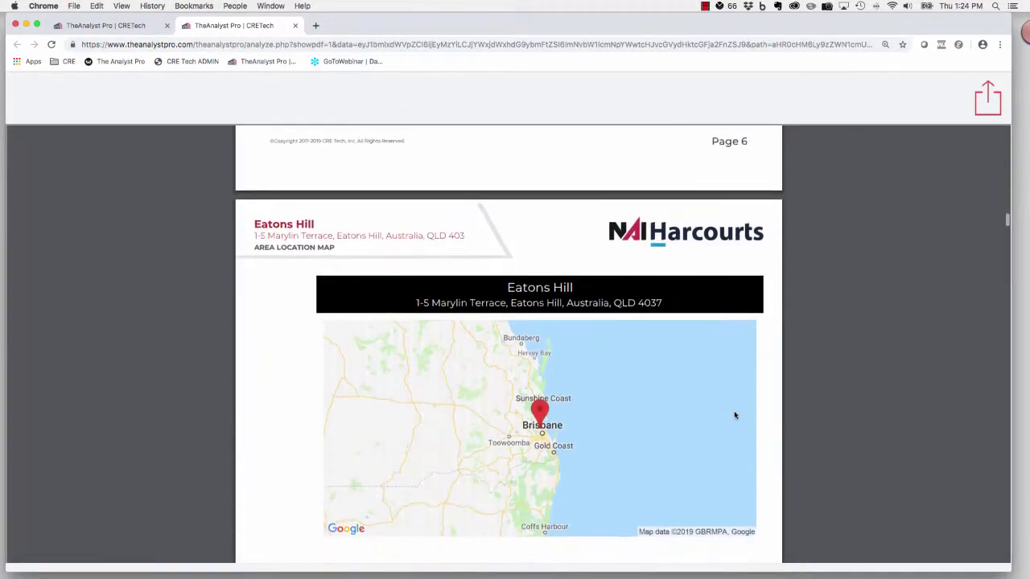
left_click_drag(280, 231, 343, 227)
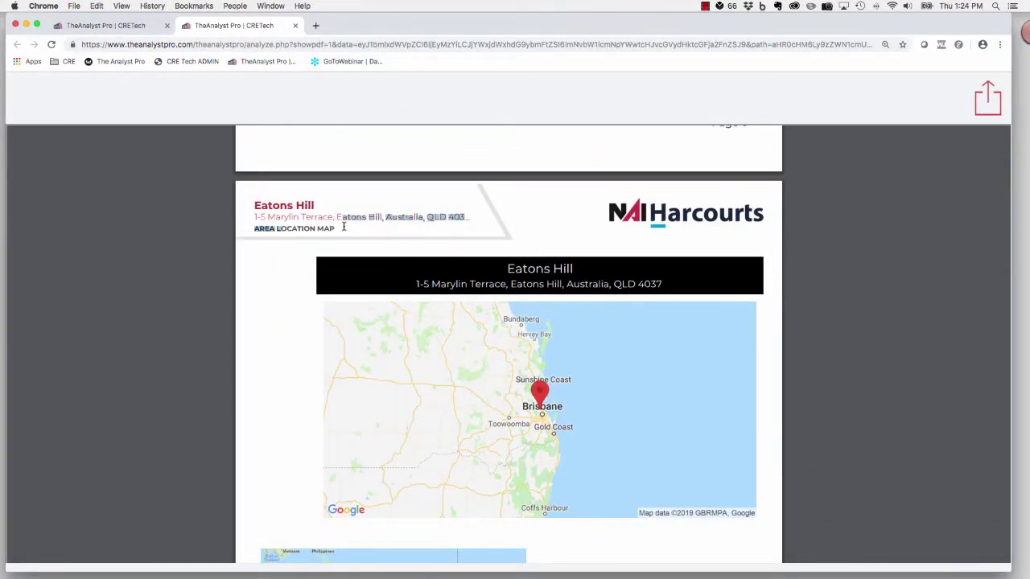
left_click(344, 228)
scroll(394, 295, "up", 9)
scroll(394, 295, "down", 5)
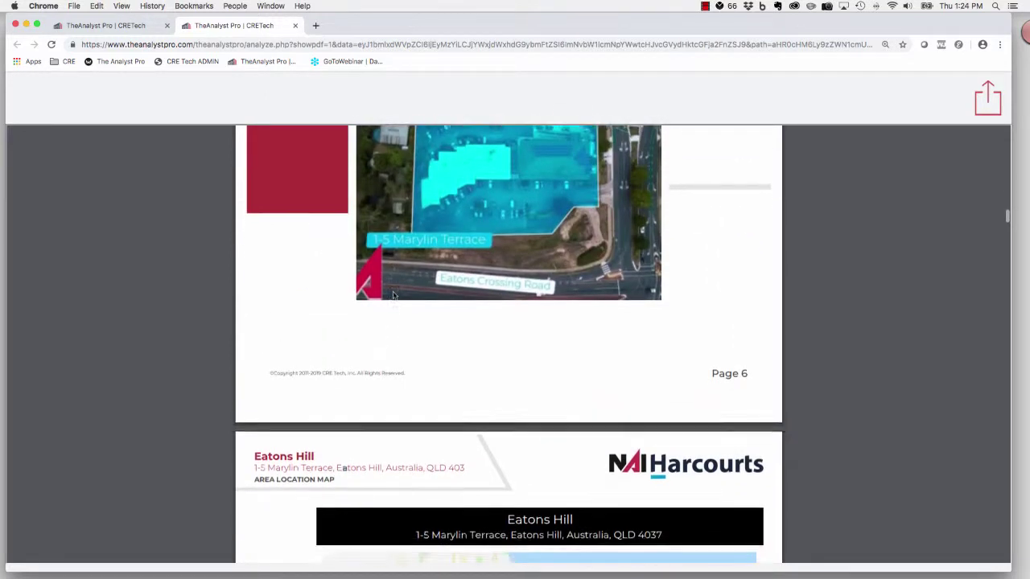
scroll(393, 296, "down", 5)
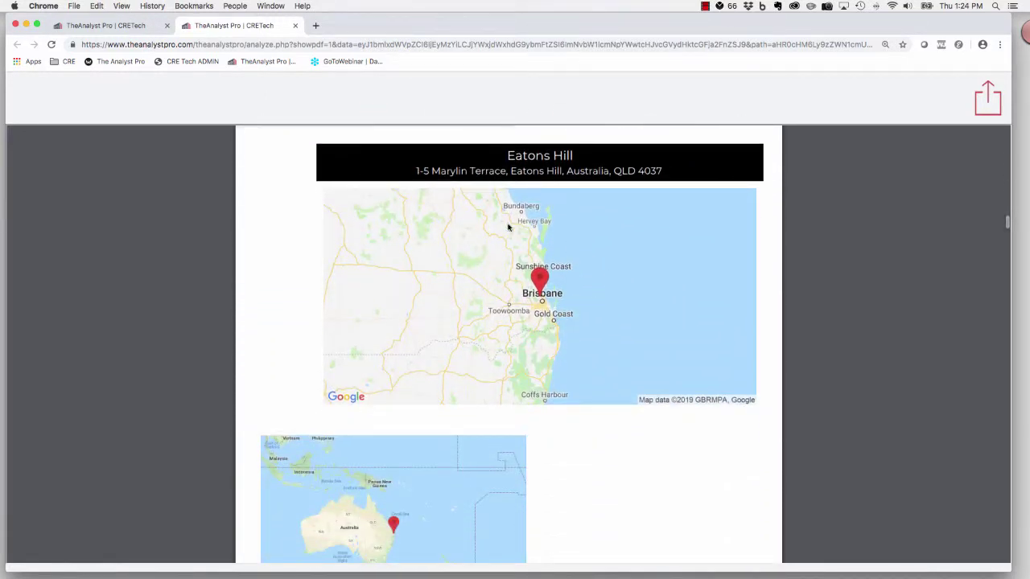
scroll(612, 370, "down", 5)
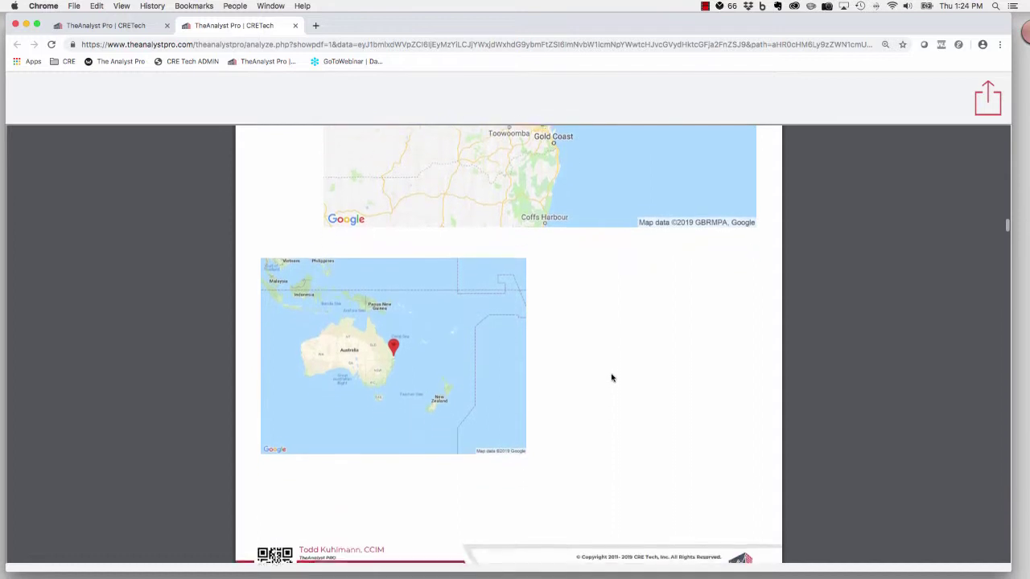
scroll(611, 378, "down", 6)
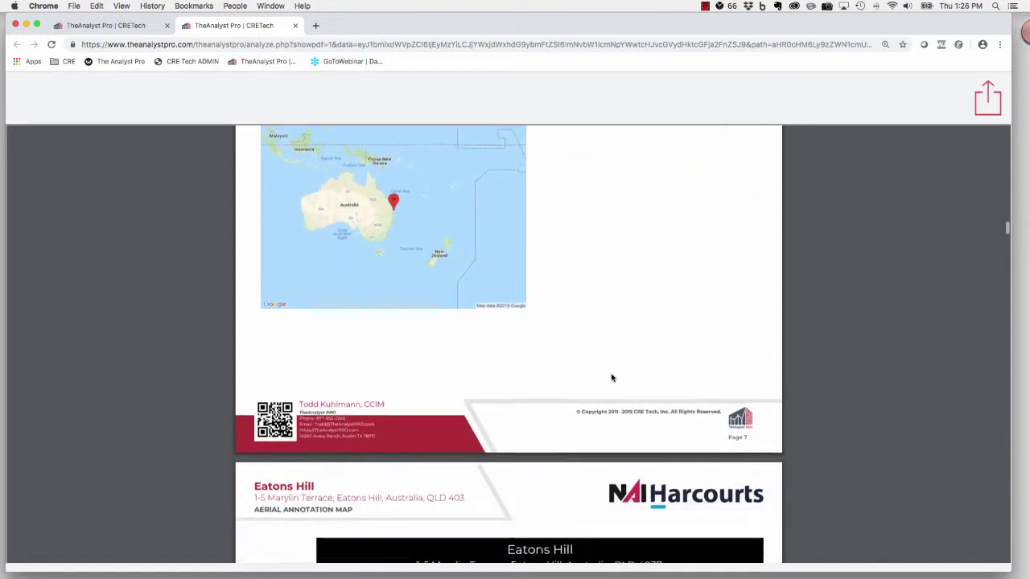
scroll(612, 377, "down", 4)
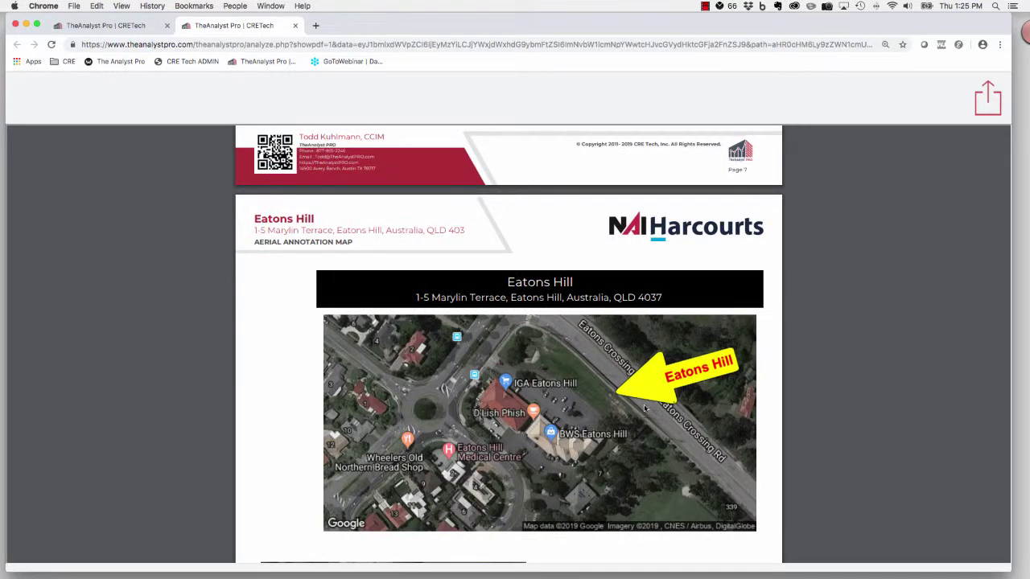
scroll(645, 409, "down", 5)
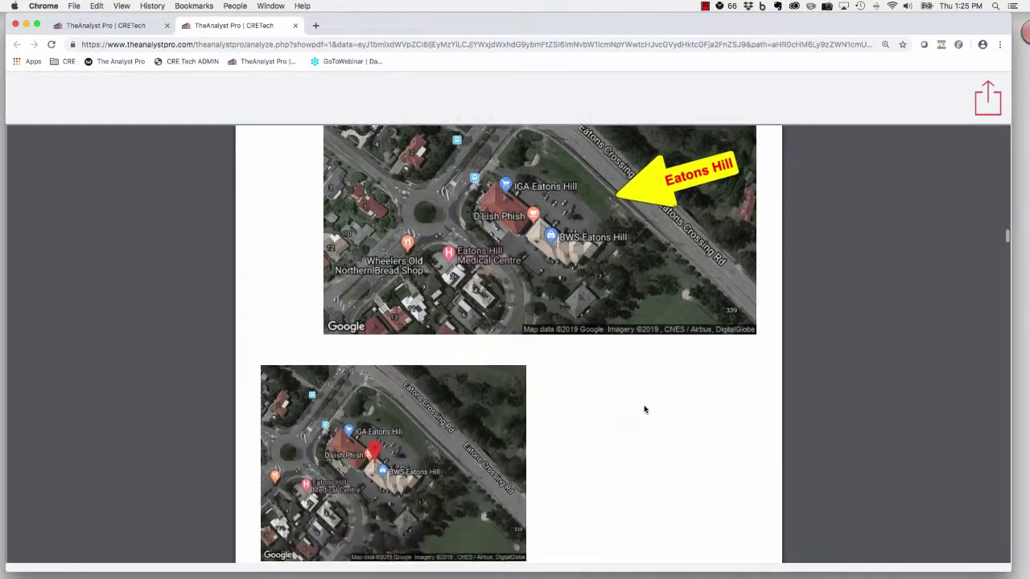
scroll(644, 409, "down", 8)
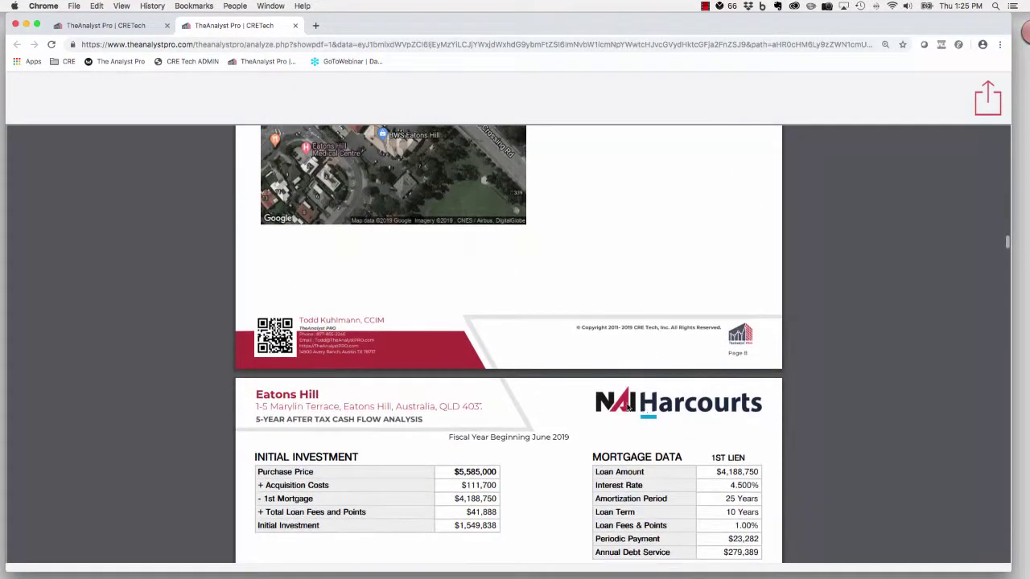
Step: Examine the 5-Year After Tax Cash Flow Analysis page, highlighting its title and the initial investment amount, through the cash flow after taxes
scroll(575, 392, "down", 3)
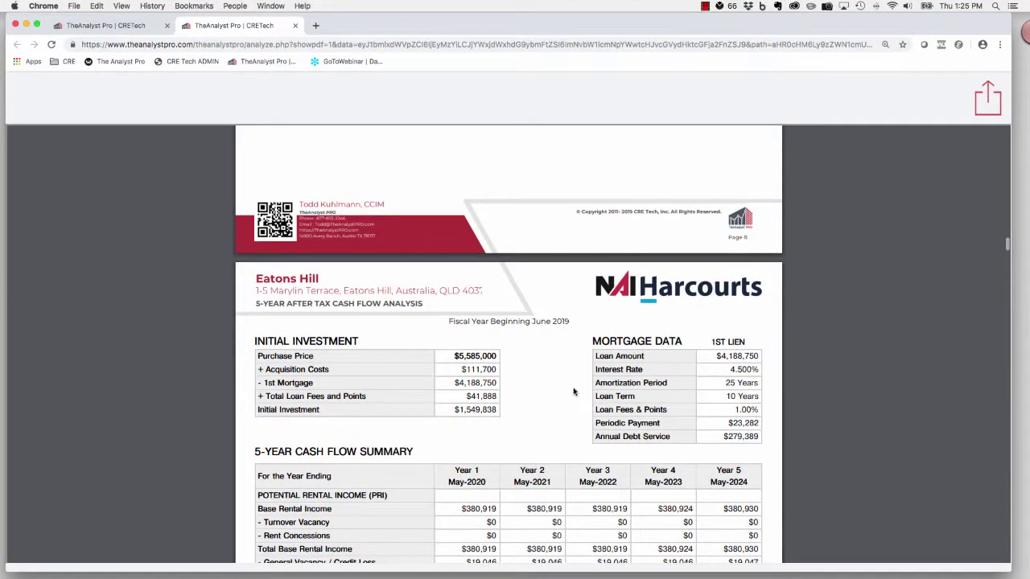
left_click_drag(255, 303, 418, 304)
scroll(489, 343, "down", 2)
scroll(489, 344, "down", 3)
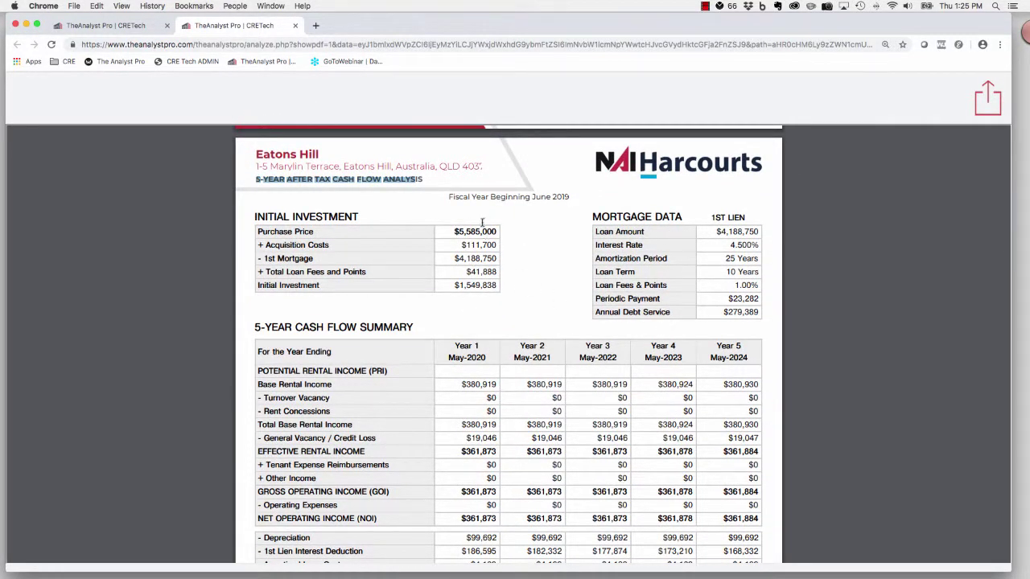
double_click(472, 287)
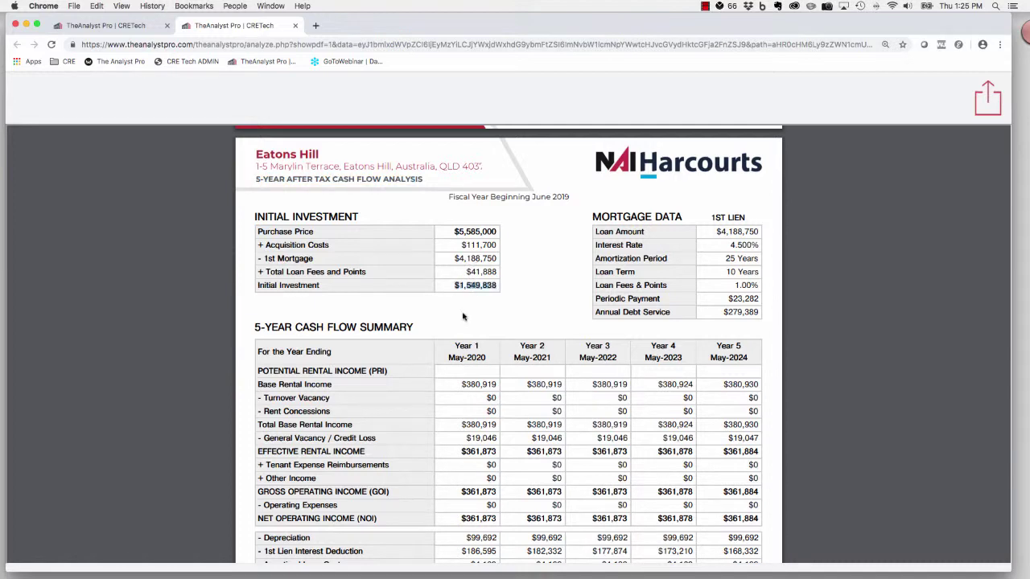
left_click(463, 315)
scroll(475, 335, "down", 3)
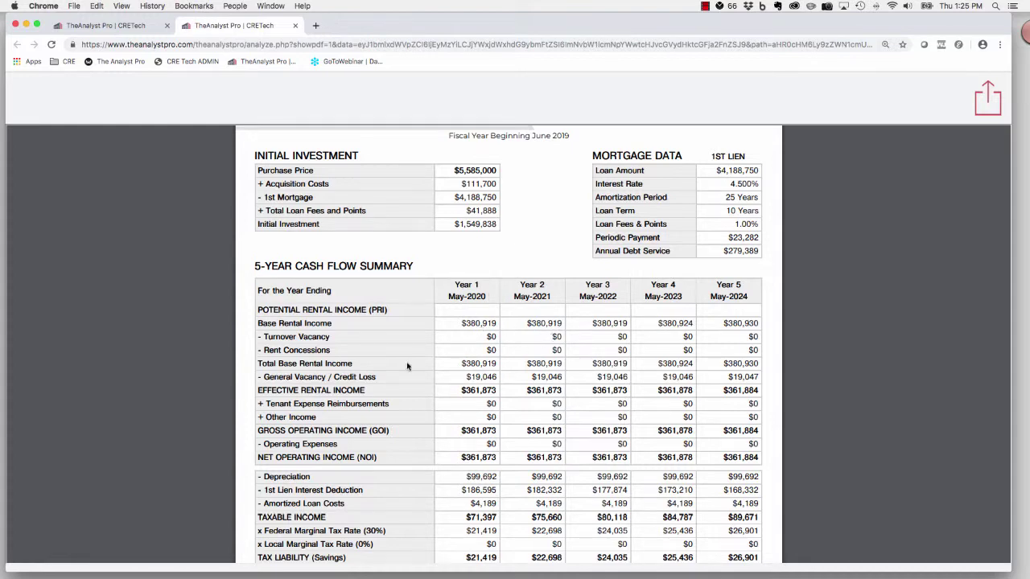
scroll(407, 366, "down", 4)
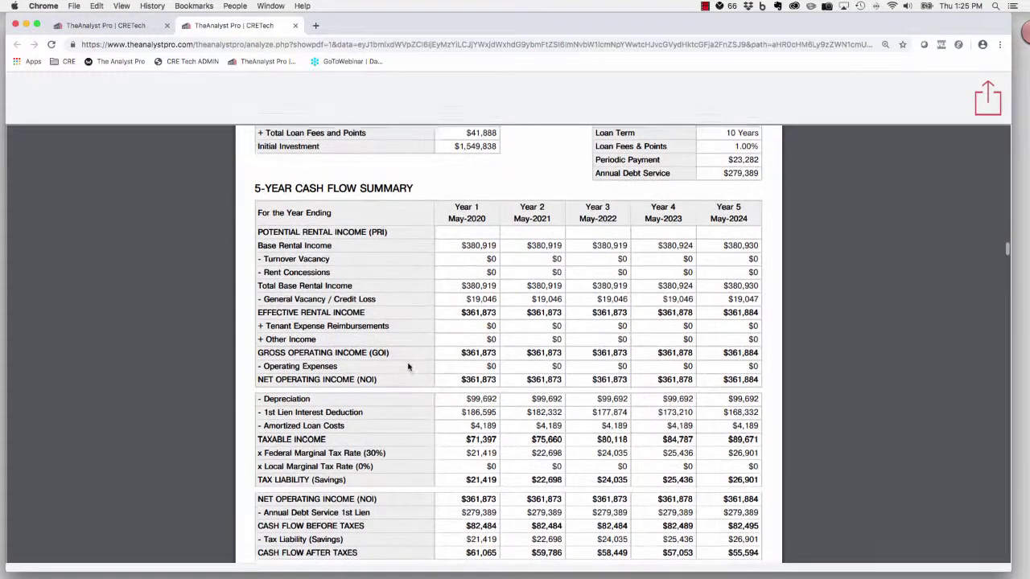
scroll(408, 367, "down", 1)
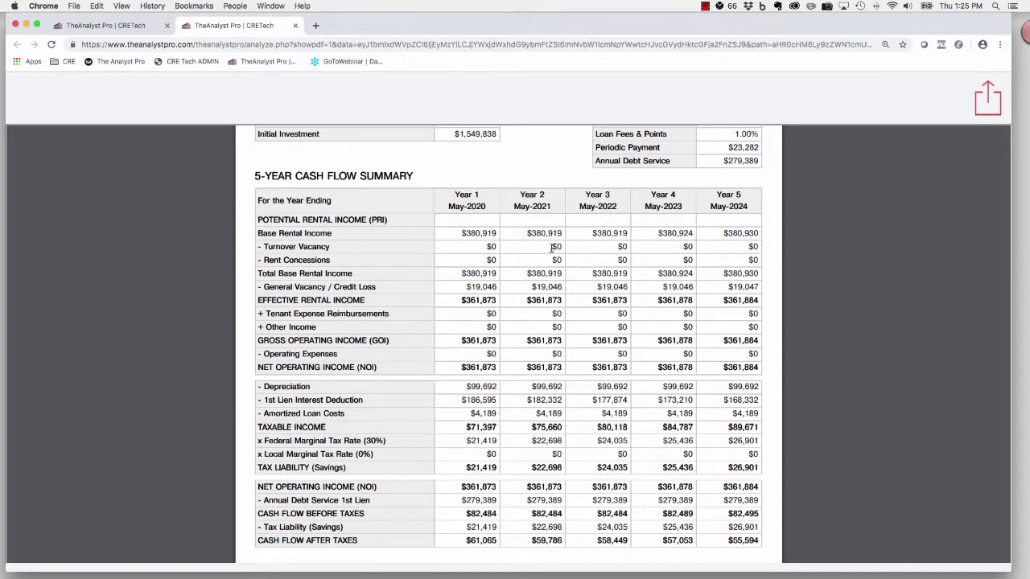
scroll(551, 341, "down", 4)
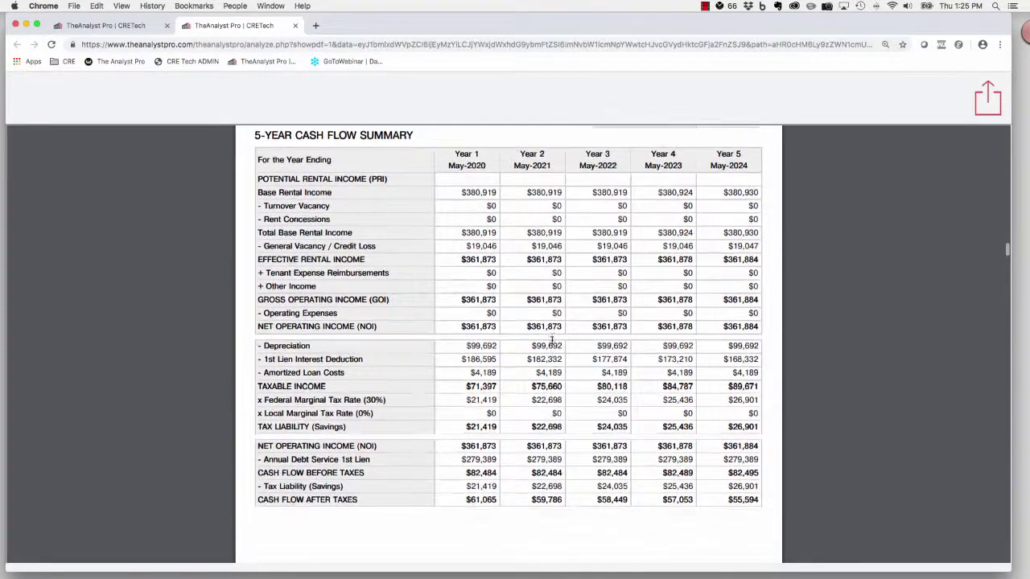
scroll(551, 340, "down", 5)
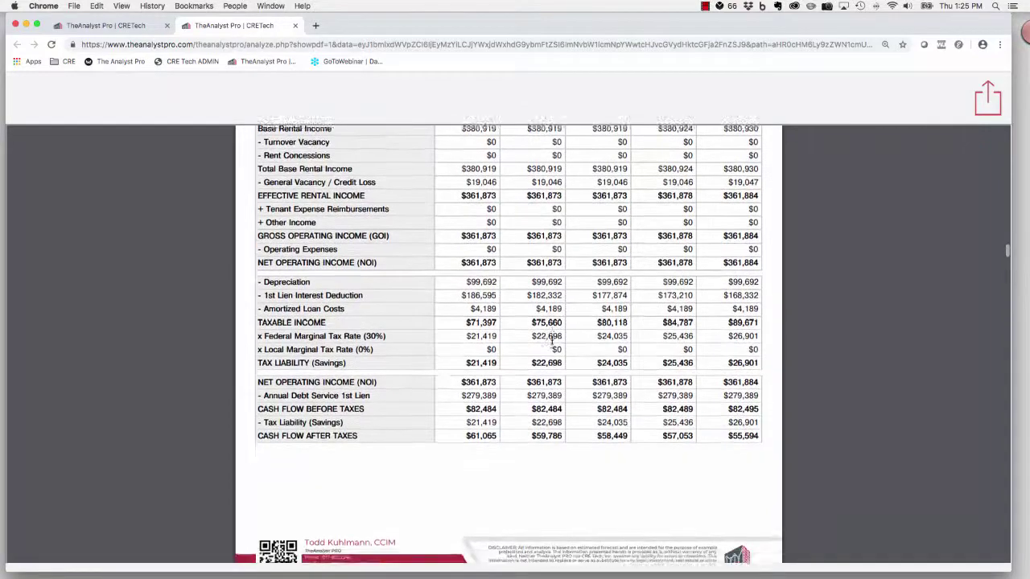
scroll(552, 333, "down", 8)
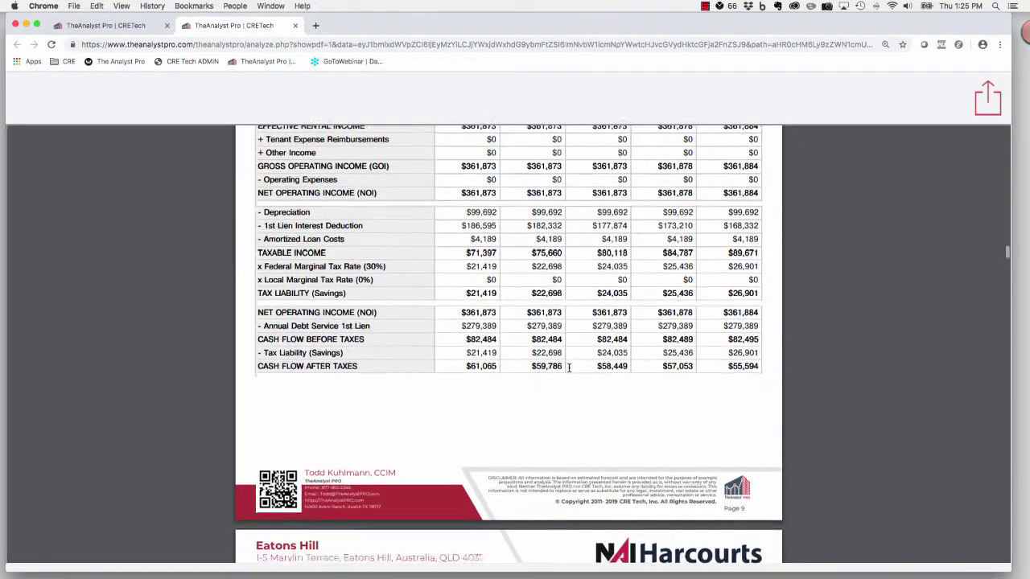
Step: Review the Tenant Rent Roll table with its Tenant Occupancy and Rate Per Square Foot charts, continuing to the Annual Tenant Income Detail page
scroll(568, 367, "down", 12)
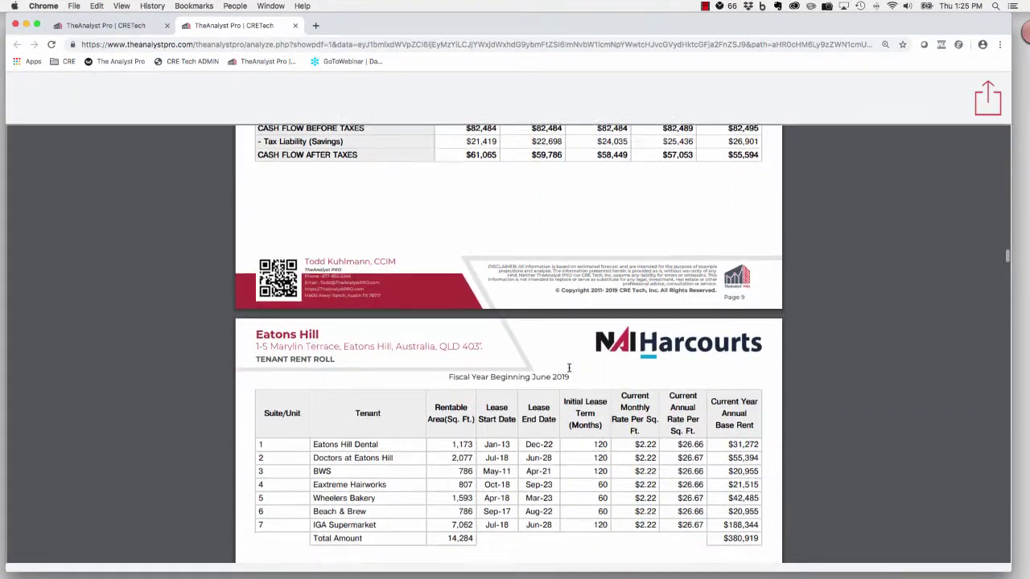
scroll(568, 367, "down", 6)
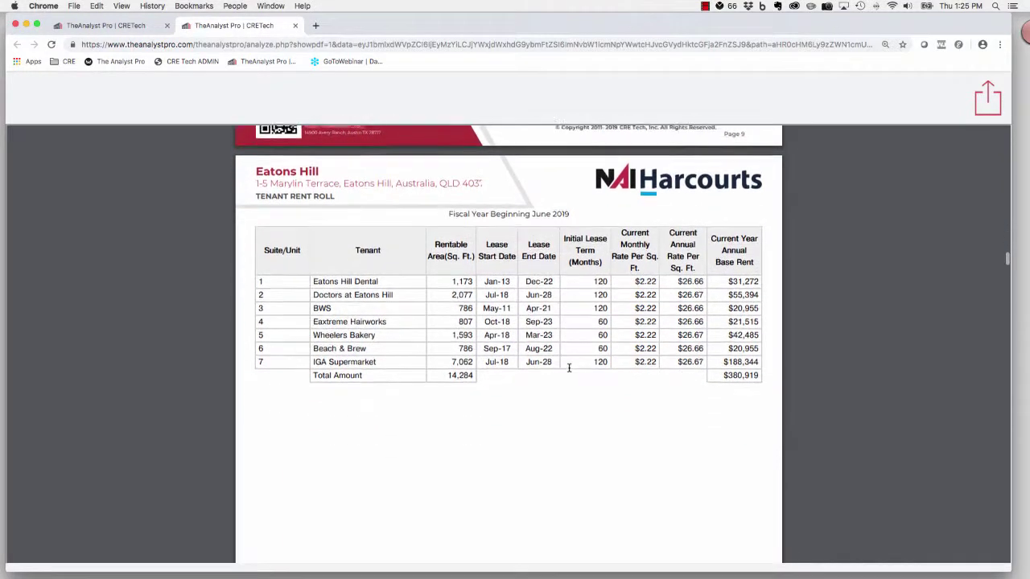
scroll(568, 368, "down", 6)
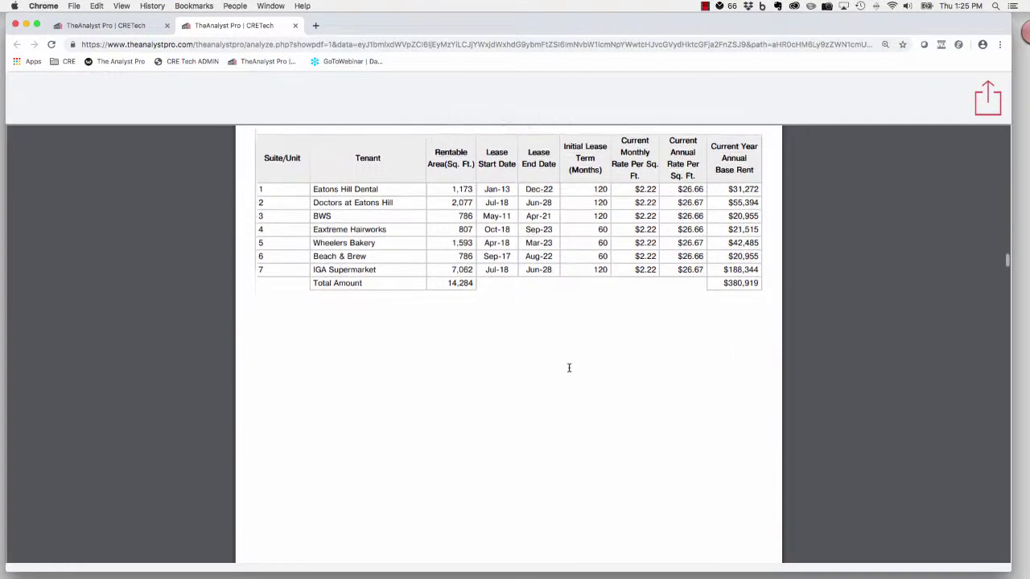
scroll(569, 368, "down", 20)
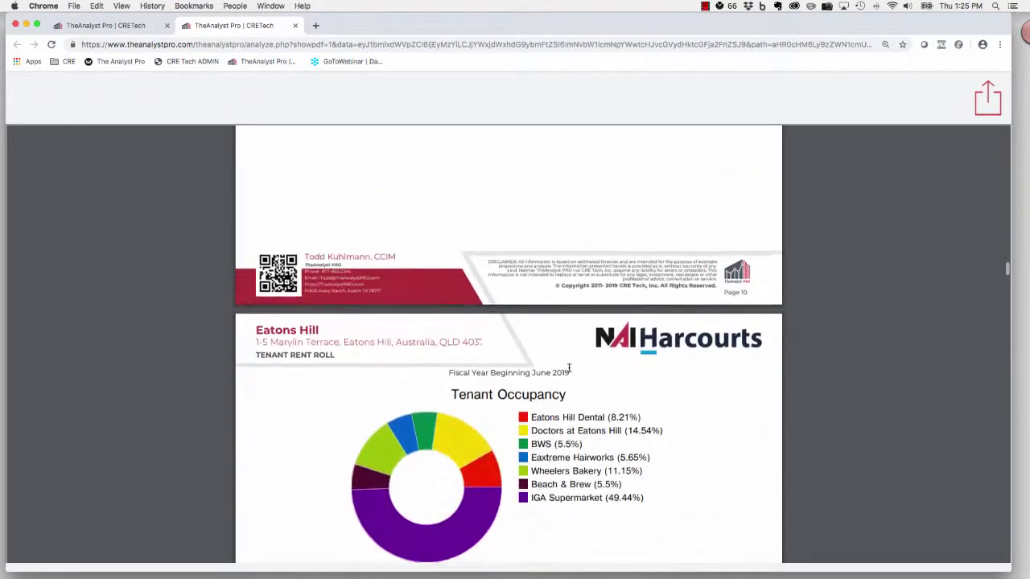
scroll(568, 367, "down", 7)
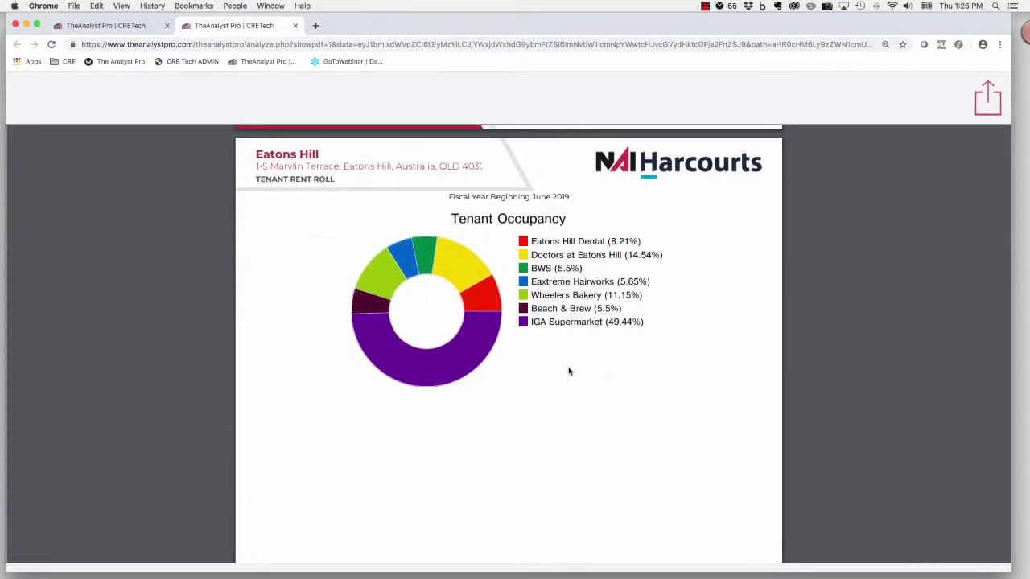
scroll(568, 371, "down", 4)
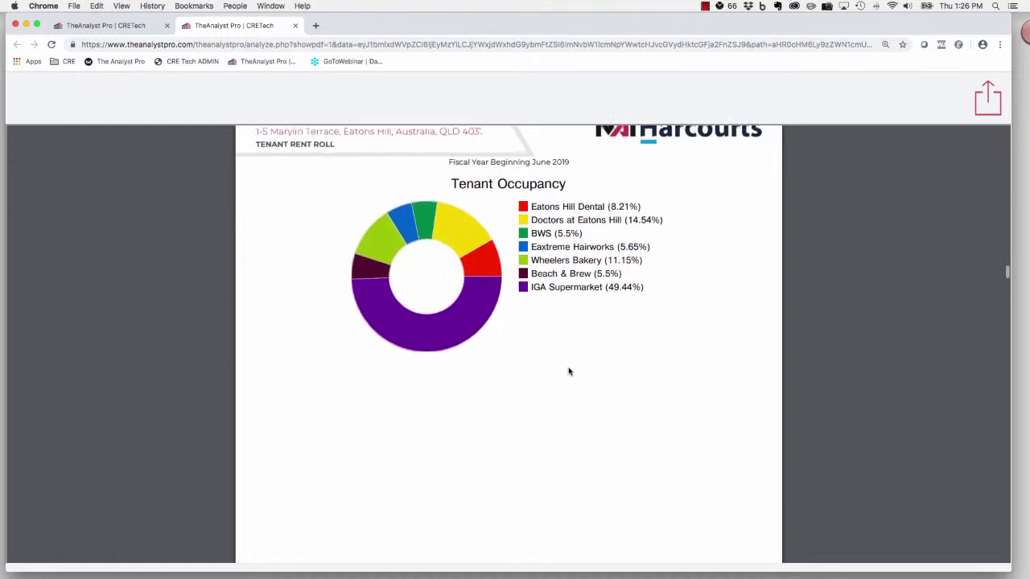
scroll(568, 371, "down", 20)
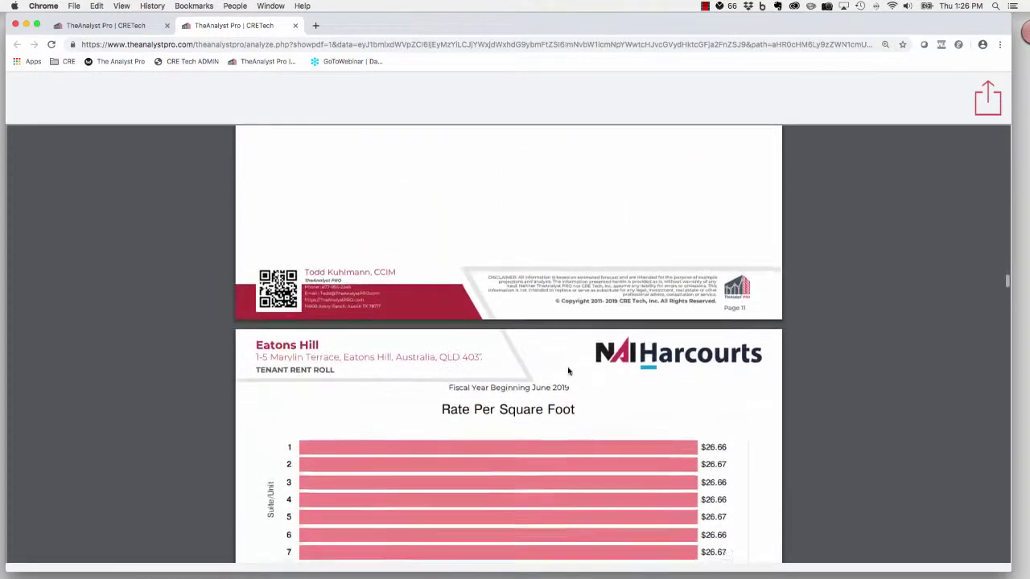
scroll(569, 371, "down", 8)
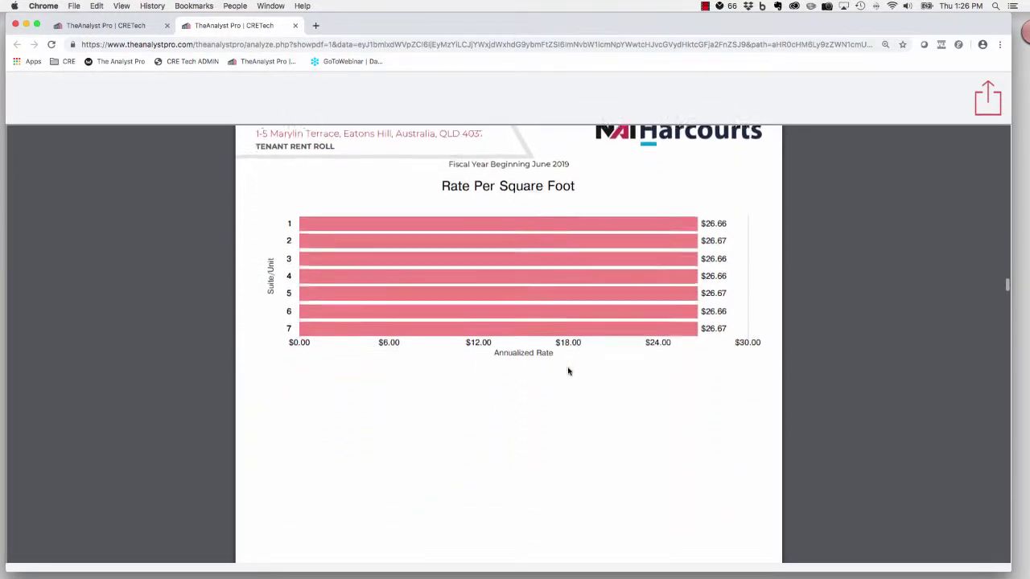
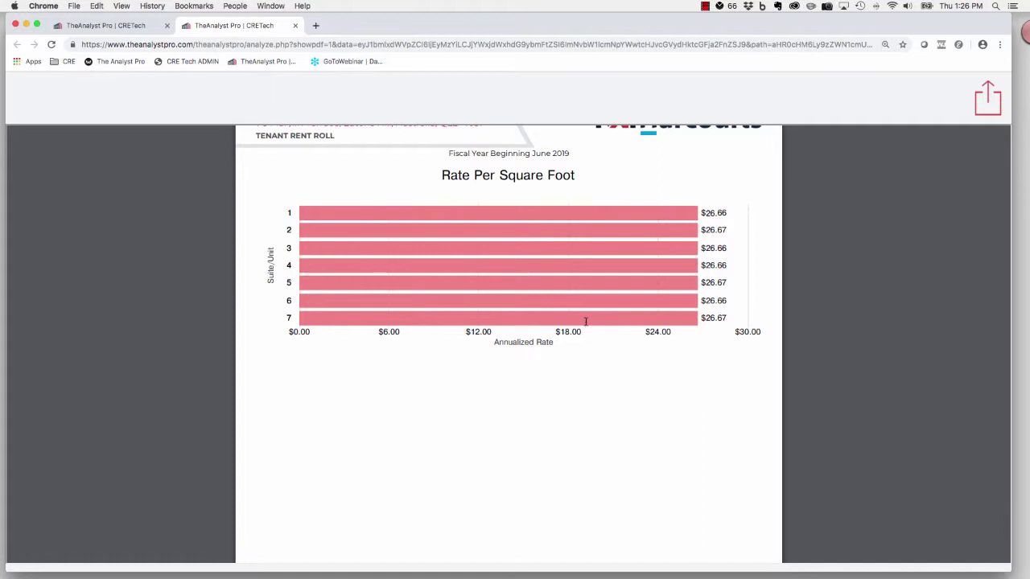
scroll(586, 320, "down", 2)
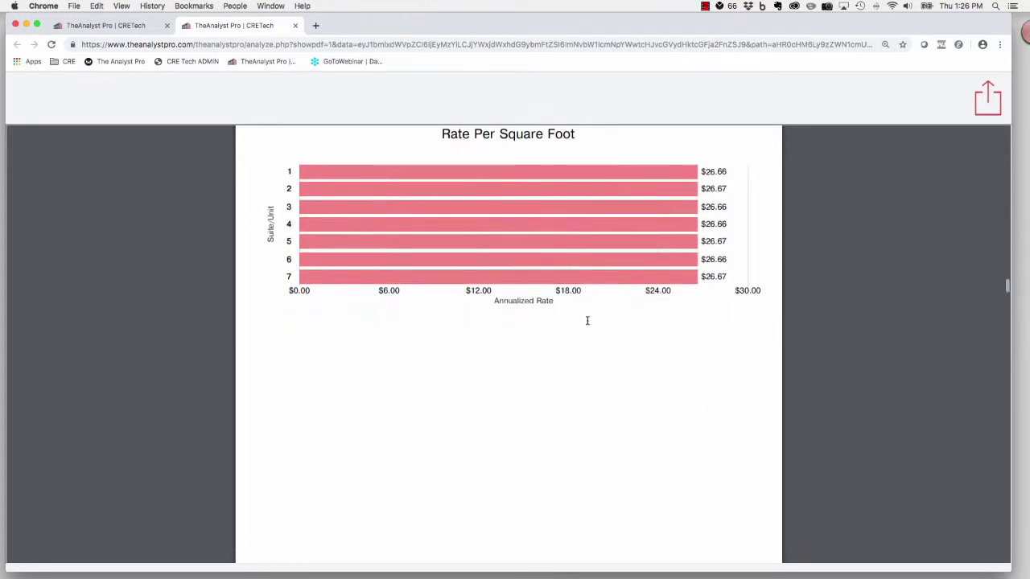
scroll(587, 321, "down", 5)
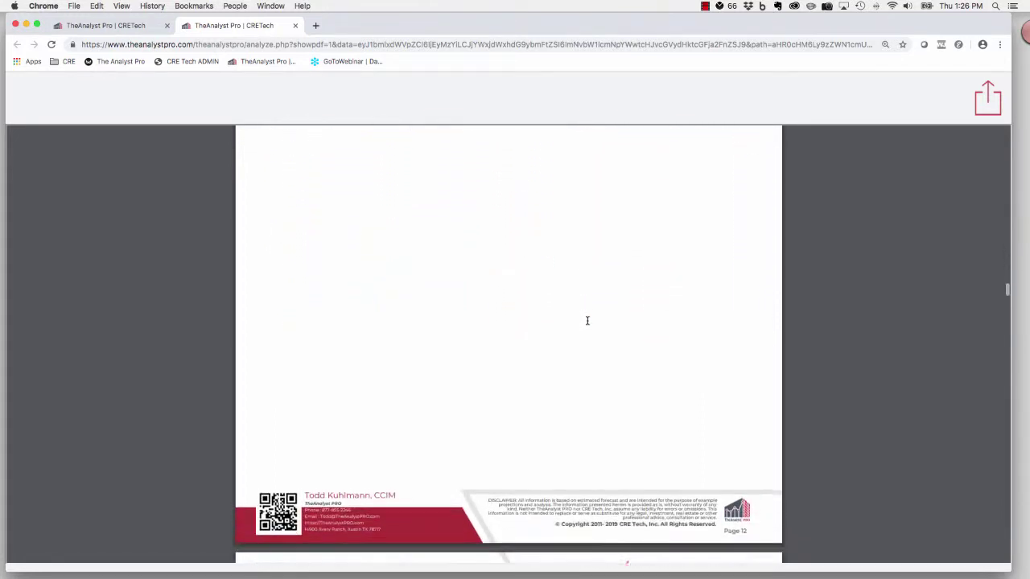
scroll(587, 321, "down", 8)
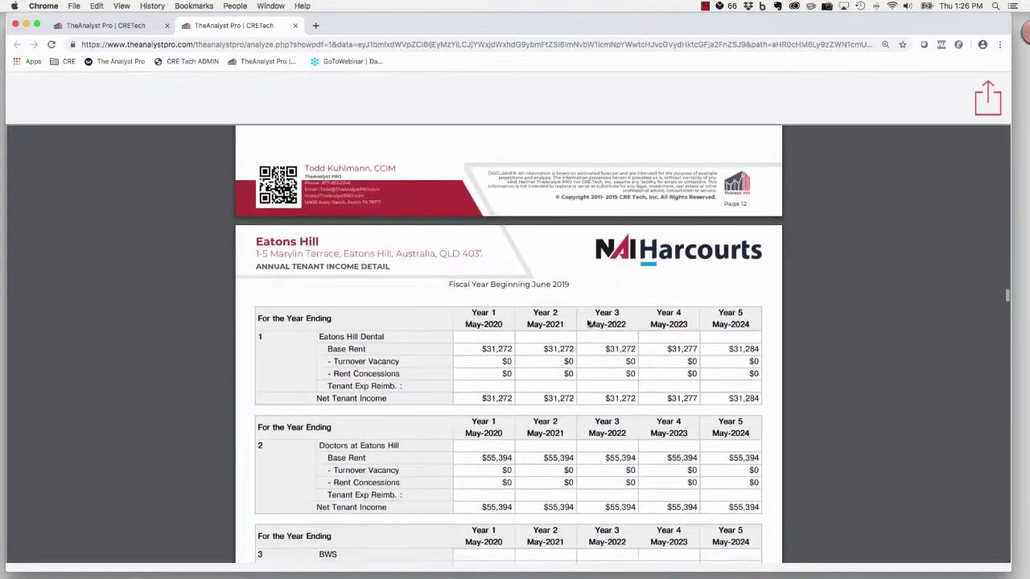
Step: Examine the Annual Tenant Income Detail pages, highlighting the page title and reading each tenant's table through the Total Tenant Income summary
scroll(587, 323, "down", 1)
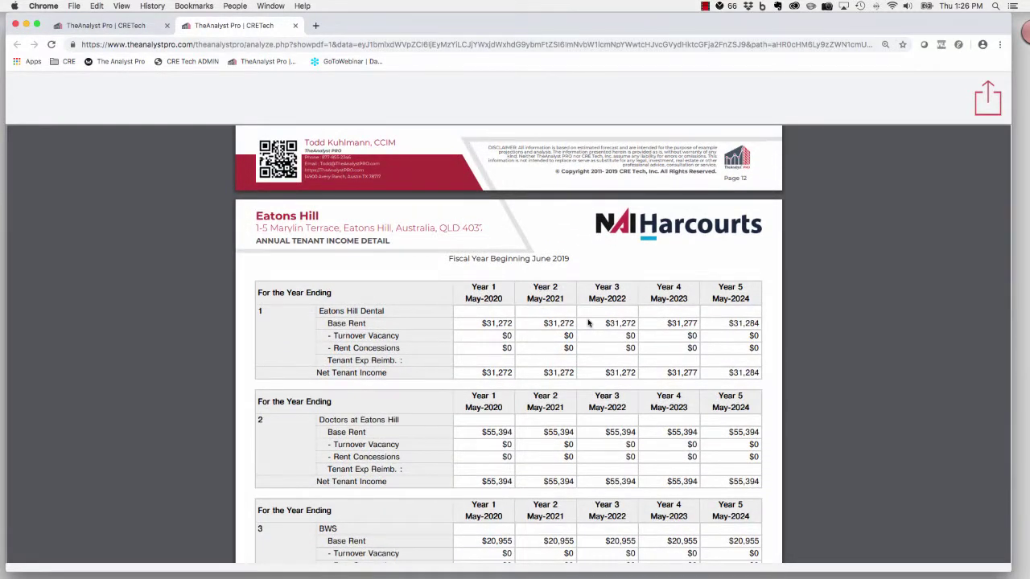
scroll(588, 322, "down", 2)
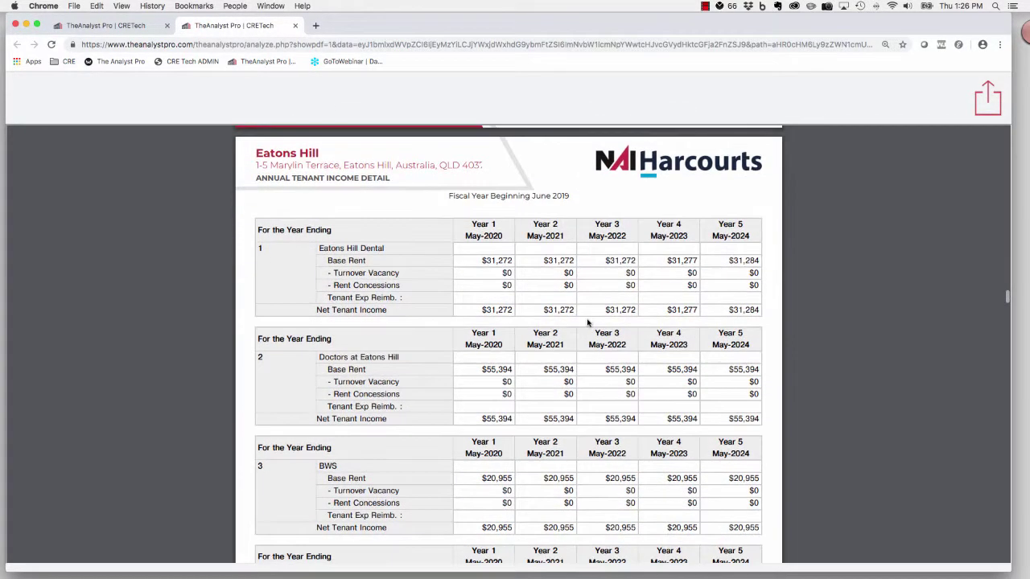
scroll(587, 322, "down", 1)
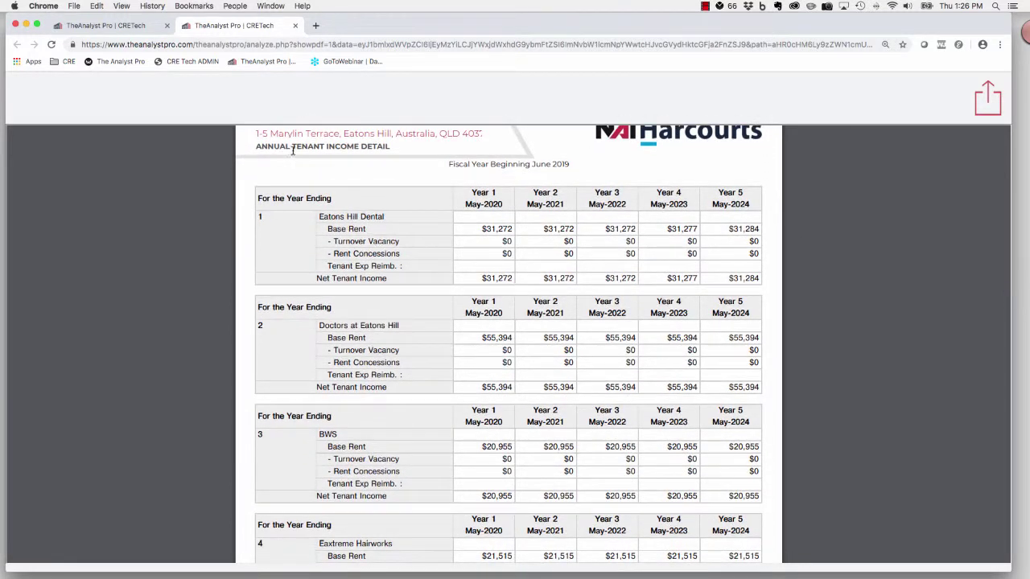
left_click_drag(287, 150, 383, 148)
left_click(386, 218)
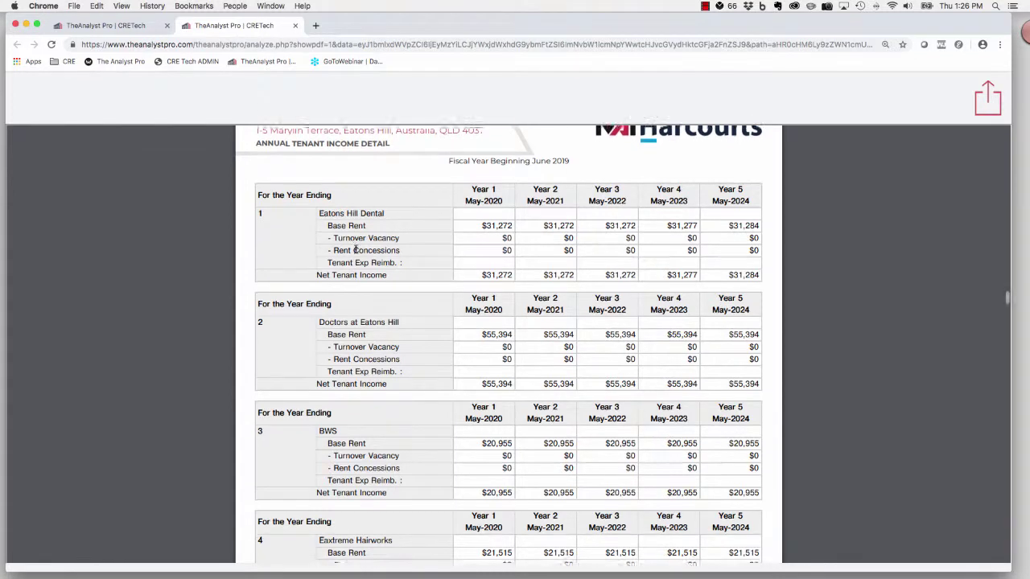
scroll(354, 250, "down", 1)
scroll(355, 250, "down", 1)
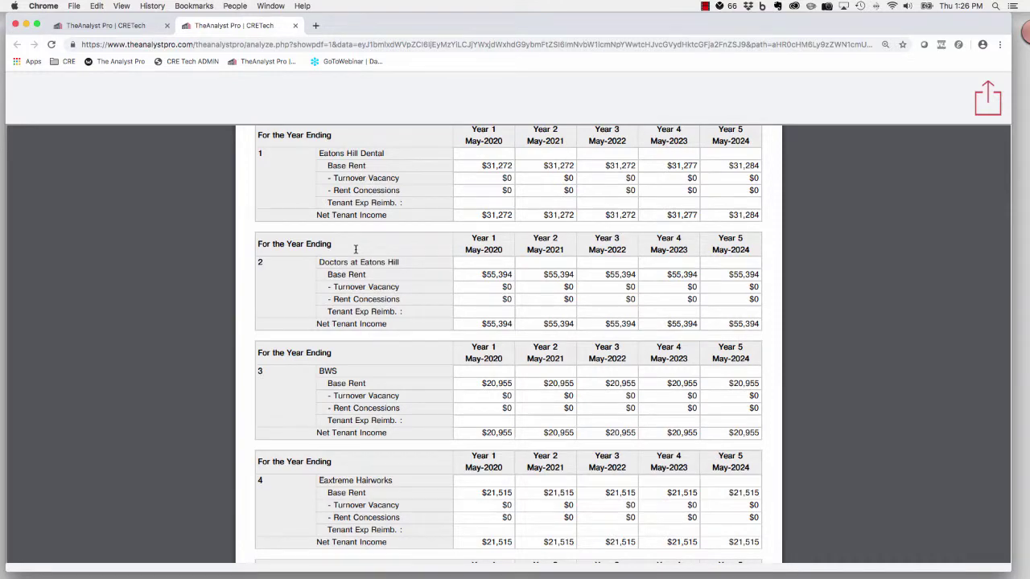
scroll(354, 250, "down", 3)
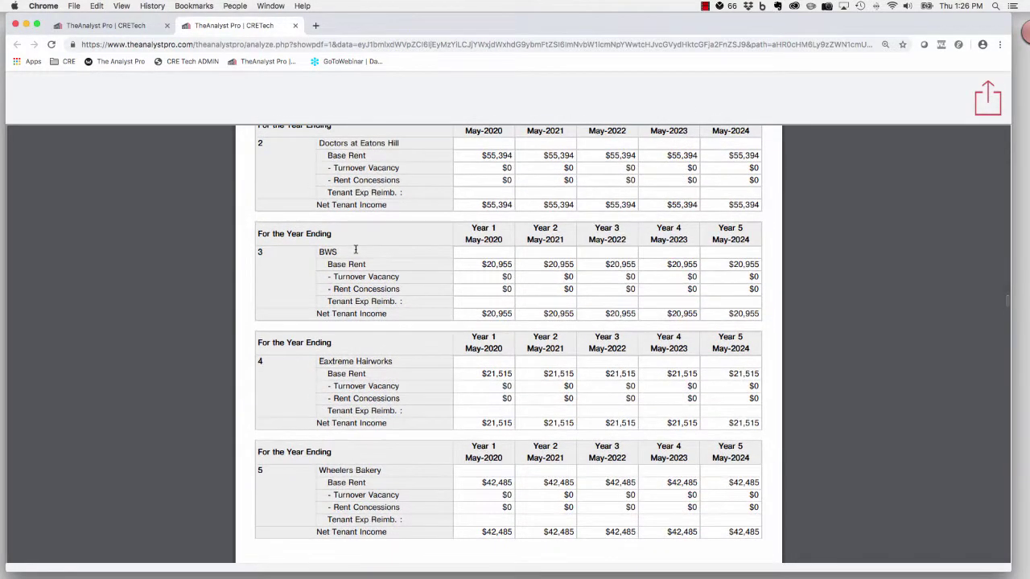
scroll(355, 250, "down", 5)
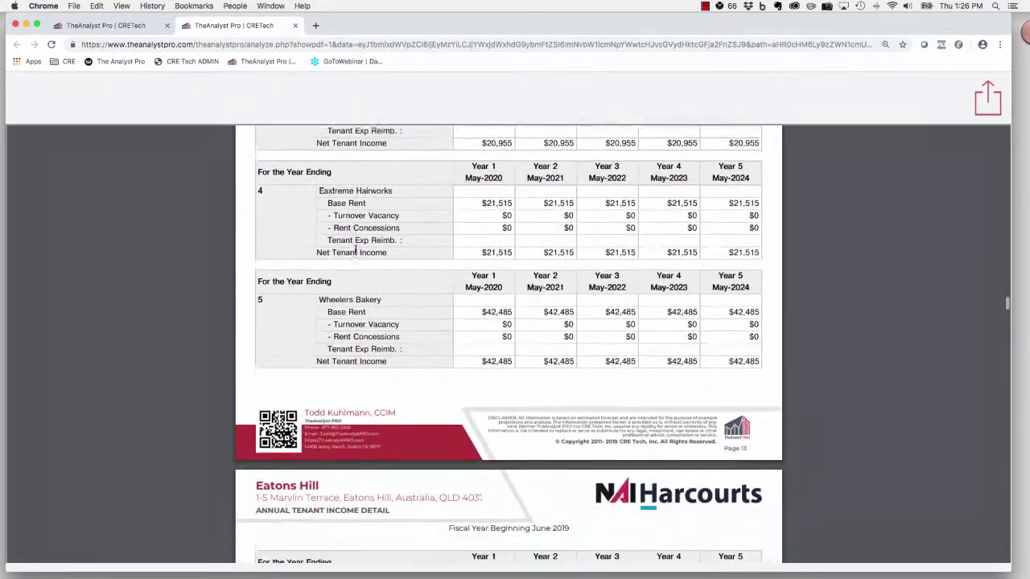
scroll(354, 250, "down", 4)
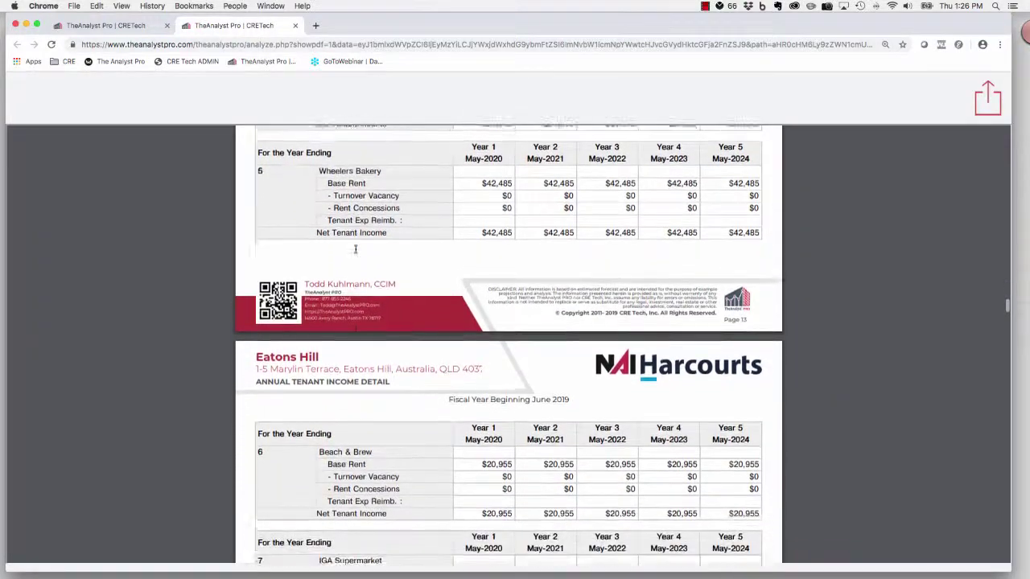
scroll(355, 250, "down", 10)
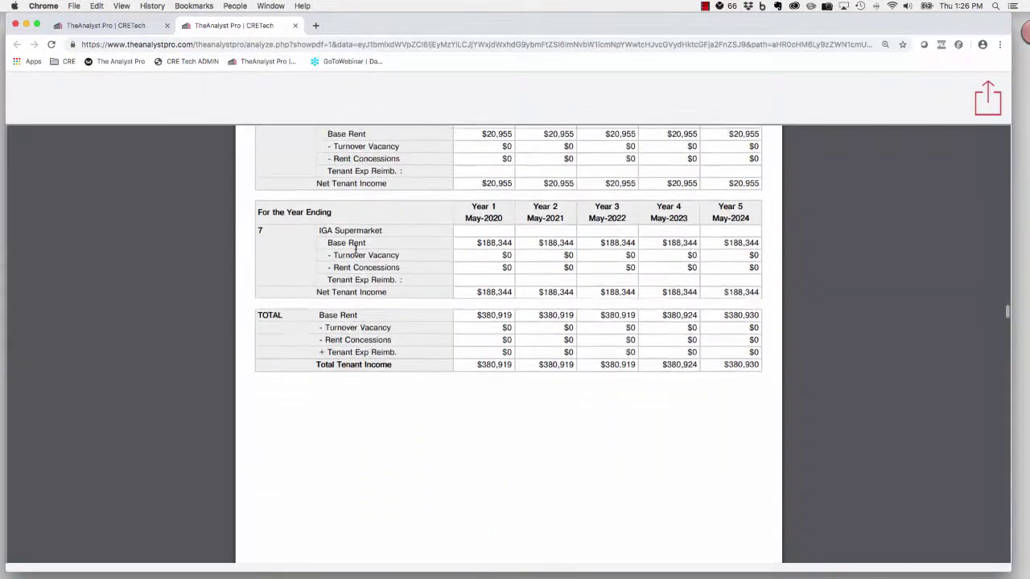
Step: Examine the Lease Expiration Rollover Analysis page, comparing the expiring square footage per tenant and year with the Year 4 bar in the chart
scroll(354, 250, "down", 17)
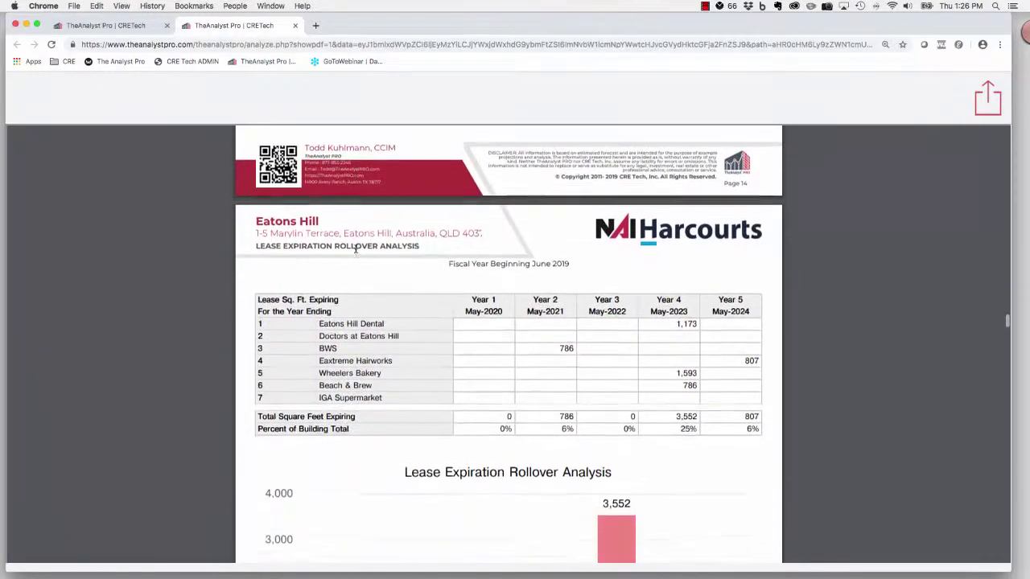
scroll(355, 250, "down", 3)
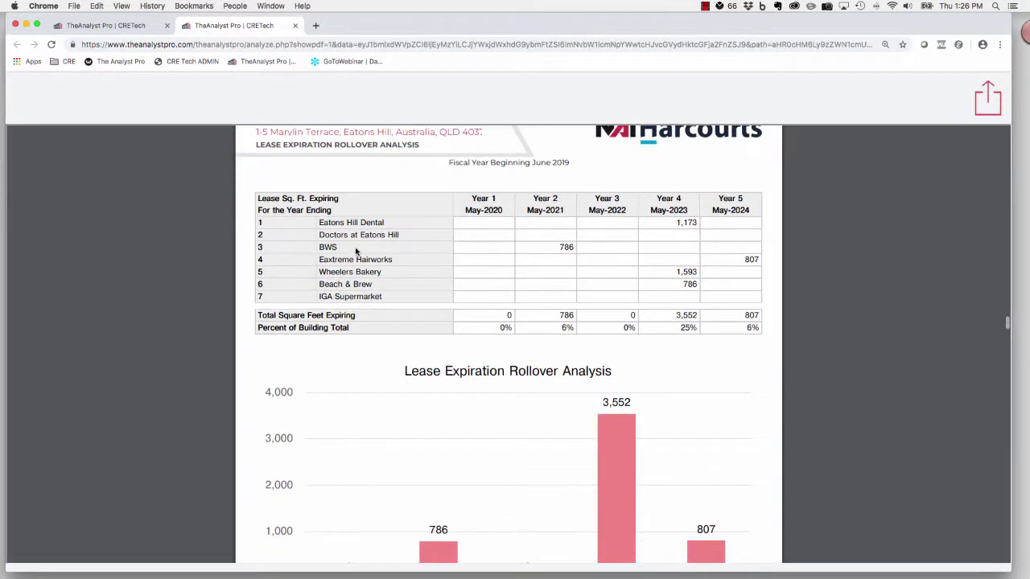
scroll(355, 252, "down", 1)
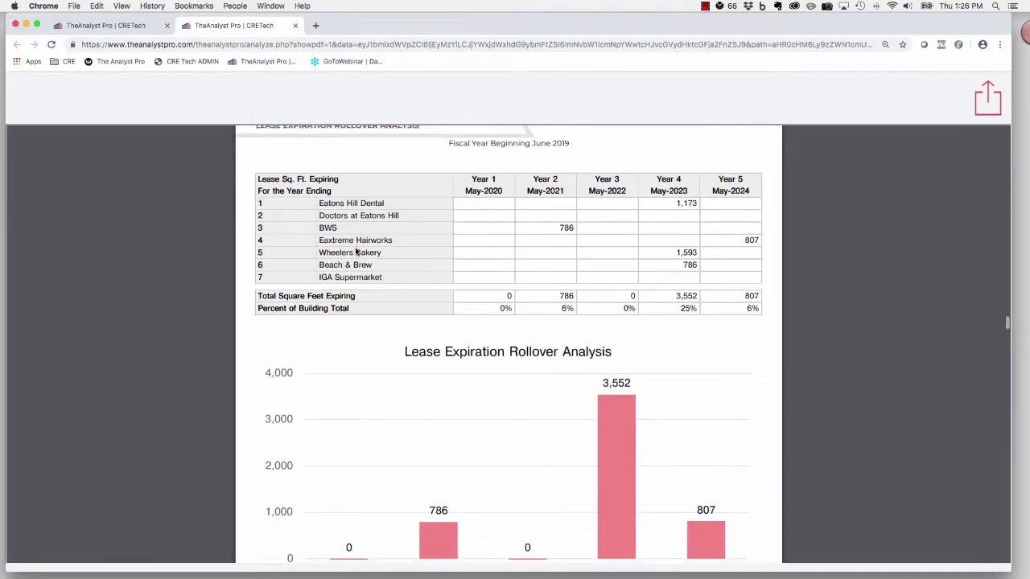
right_click(565, 221)
left_click(559, 221)
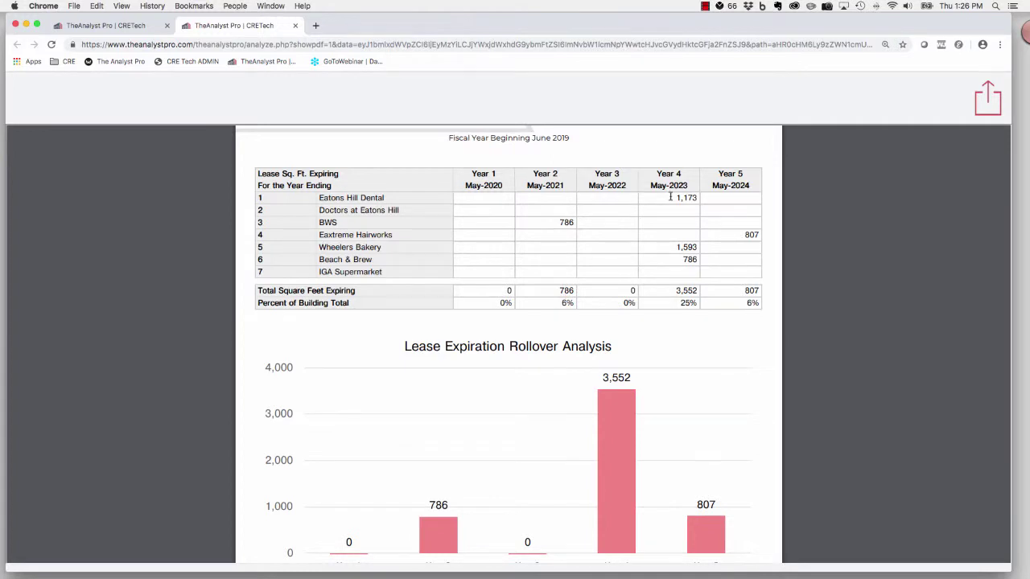
scroll(681, 301, "down", 5)
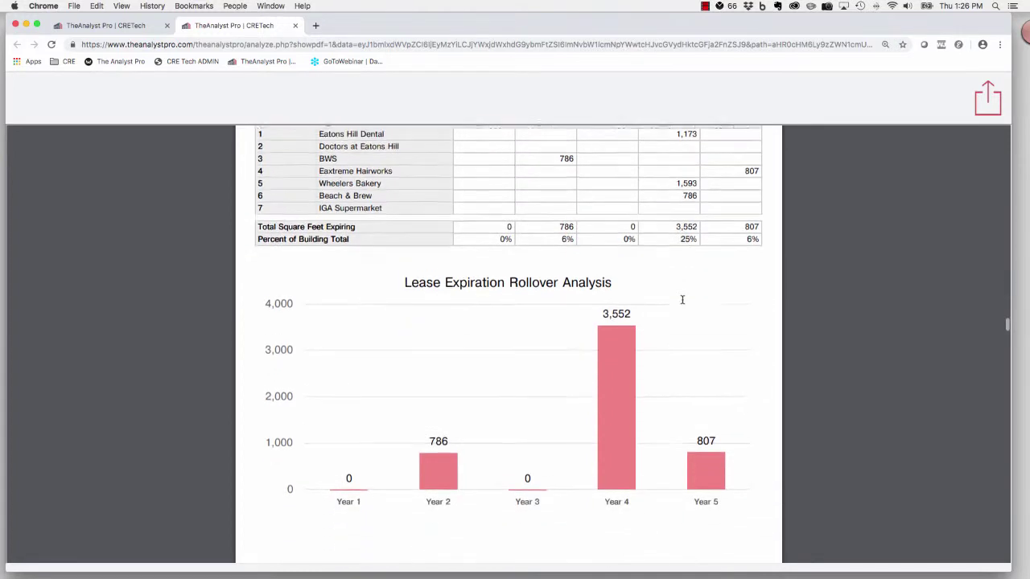
scroll(681, 299, "down", 1)
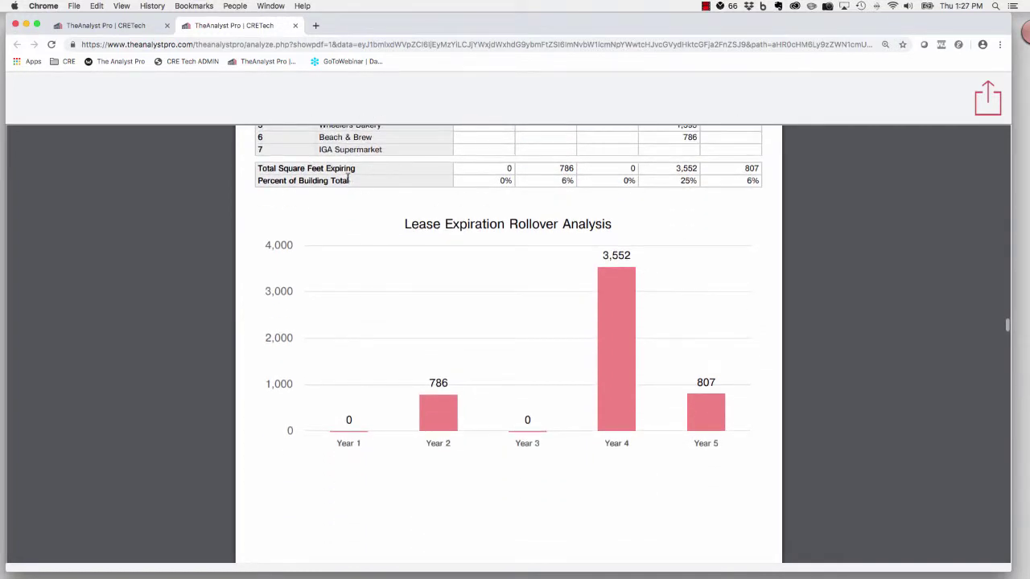
double_click(620, 255)
left_click(620, 255)
scroll(621, 262, "up", 3)
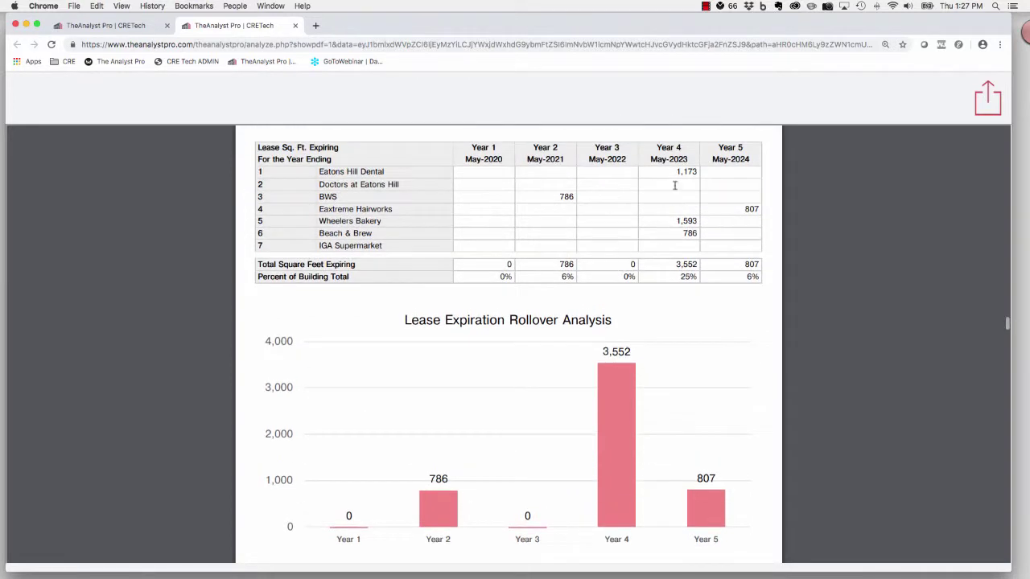
scroll(697, 322, "down", 5)
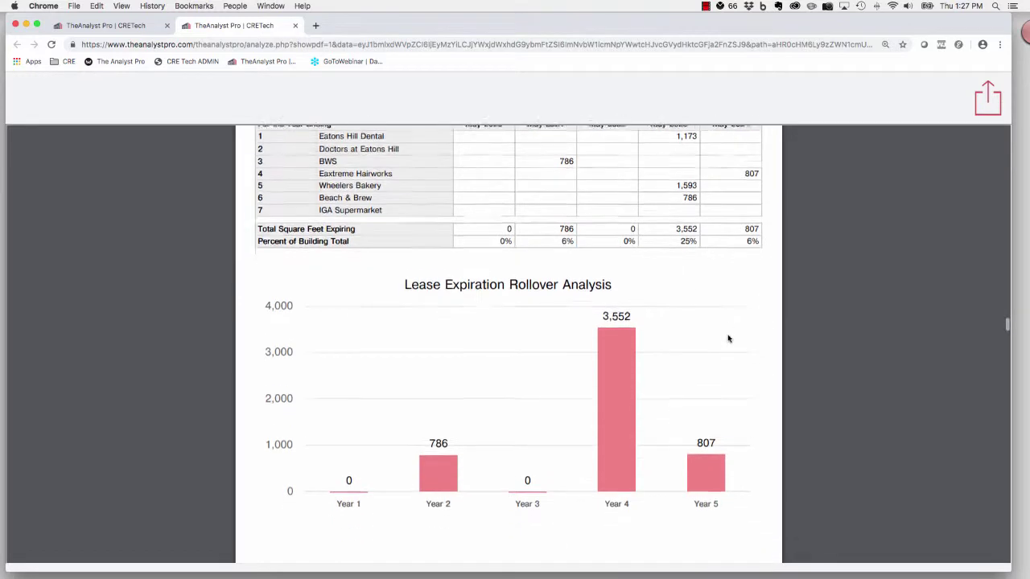
Step: Review the Sales Proceeds Analysis page from the improvement allocation through the sales proceeds after tax
scroll(729, 338, "down", 4)
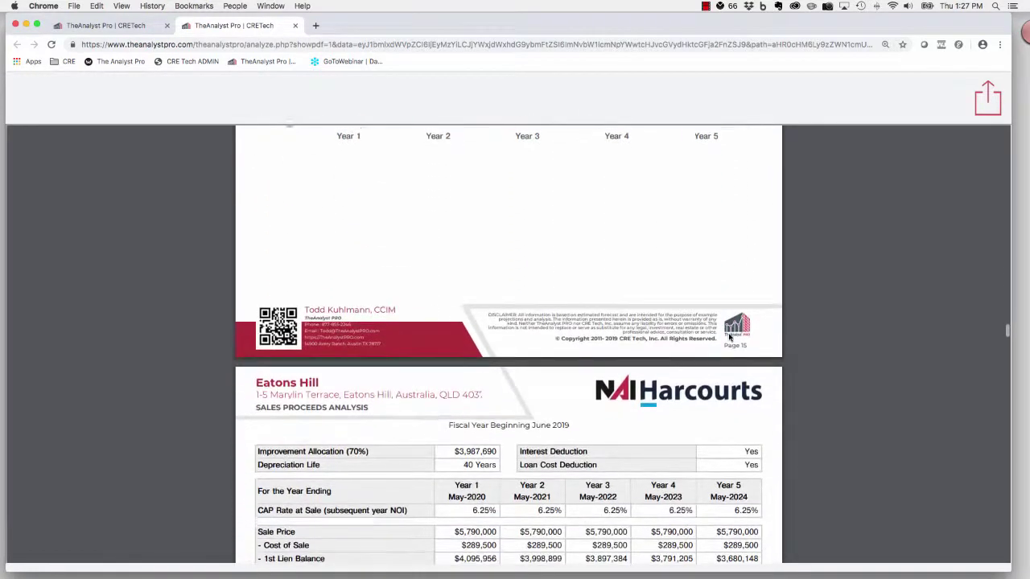
scroll(731, 330, "down", 2)
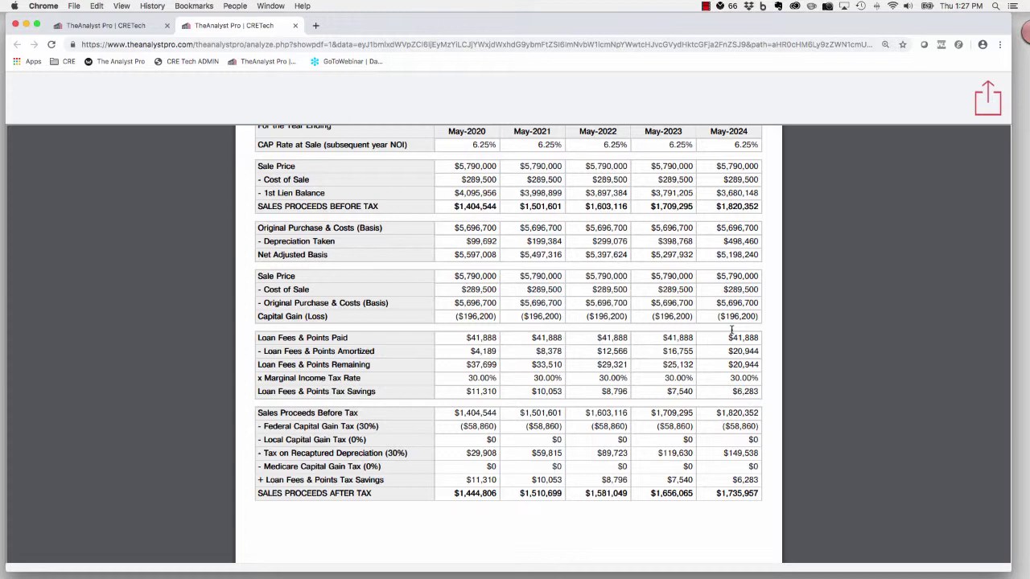
scroll(697, 340, "down", 10)
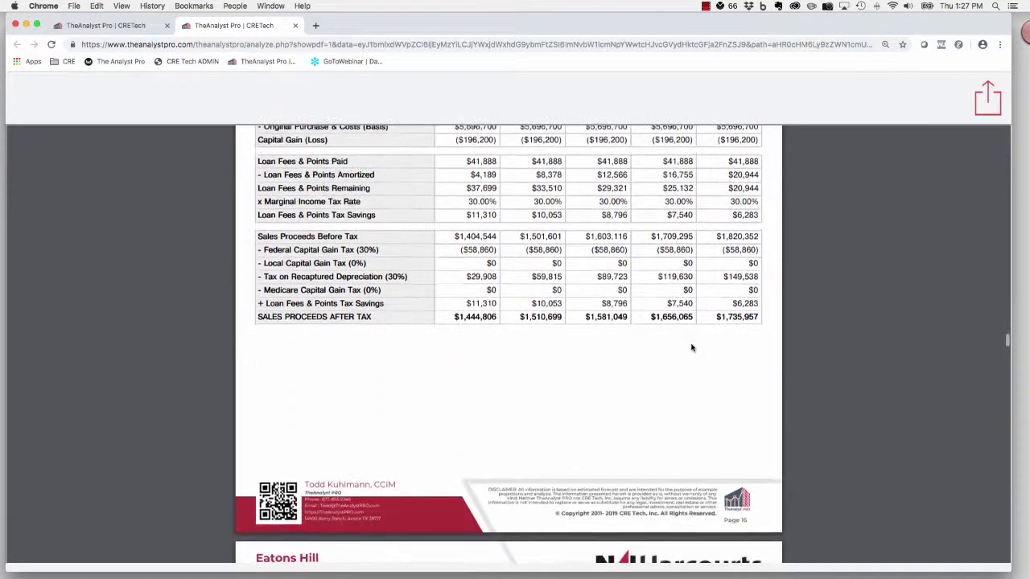
Step: Examine the Measures of Investment Performance Analysis page, highlighting its title and reading from the cash-on-cash rows through the equity yield (IRR) rows
scroll(691, 348, "down", 3)
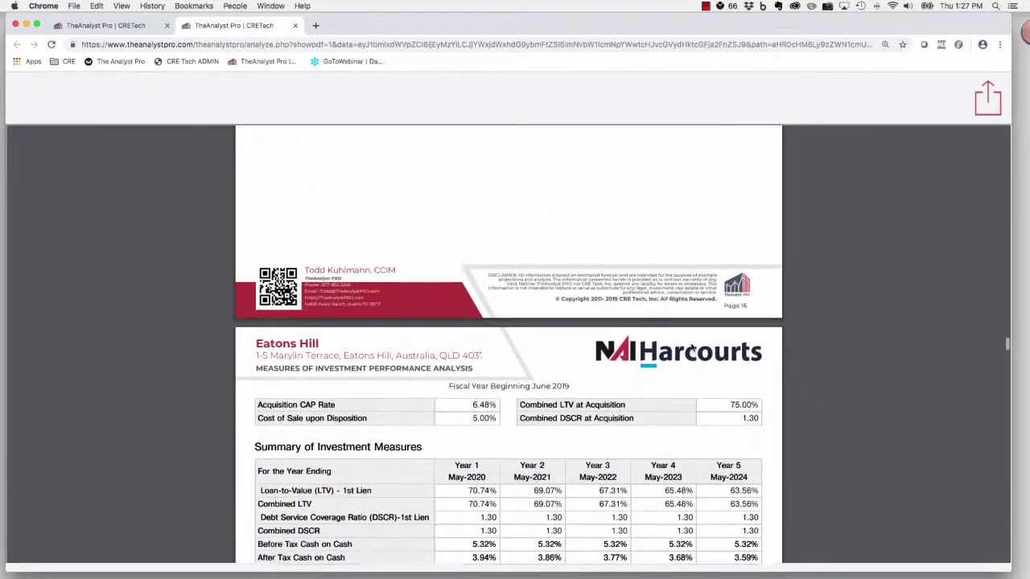
scroll(692, 348, "down", 6)
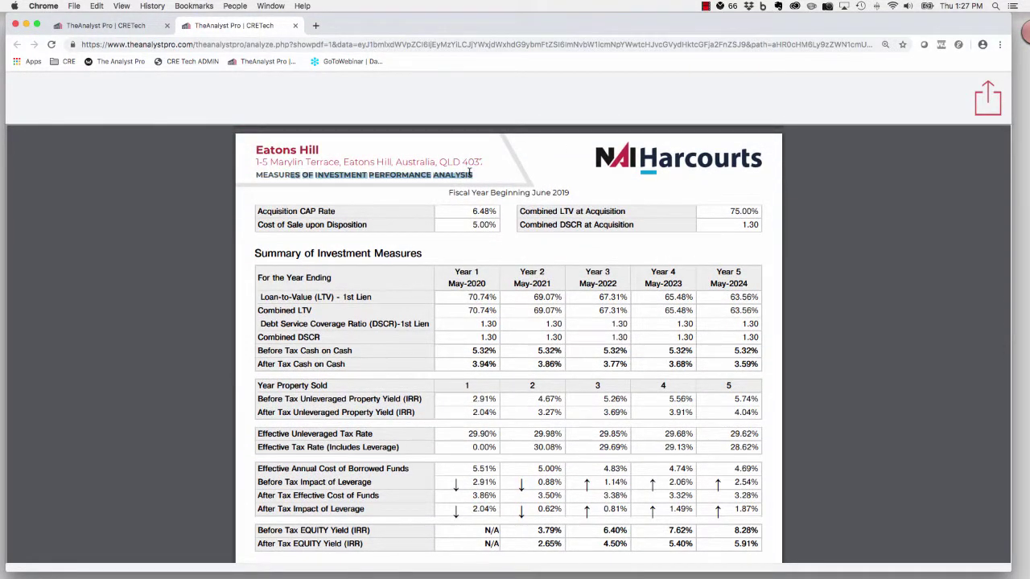
scroll(470, 170, "down", 2)
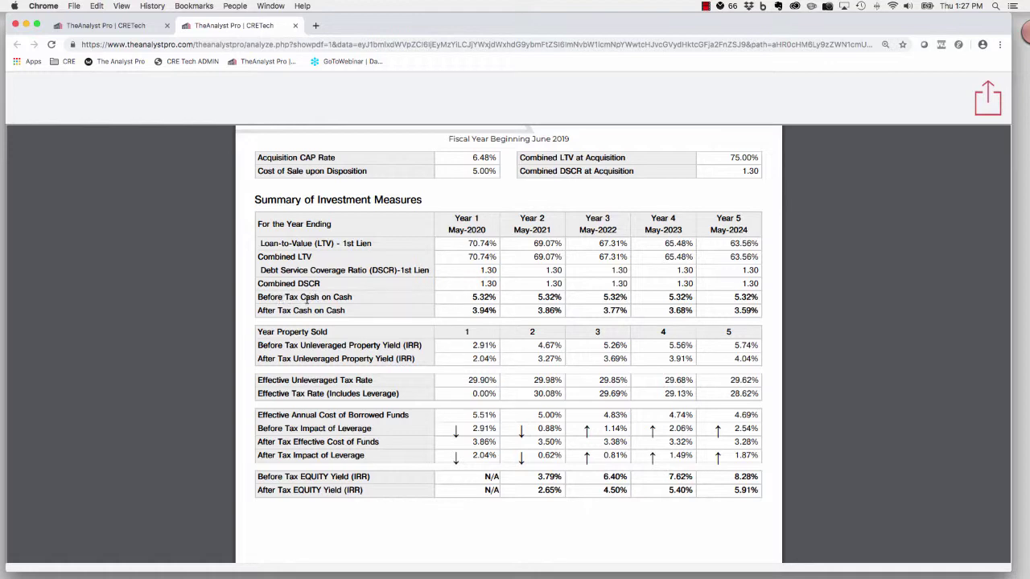
scroll(295, 313, "down", 2)
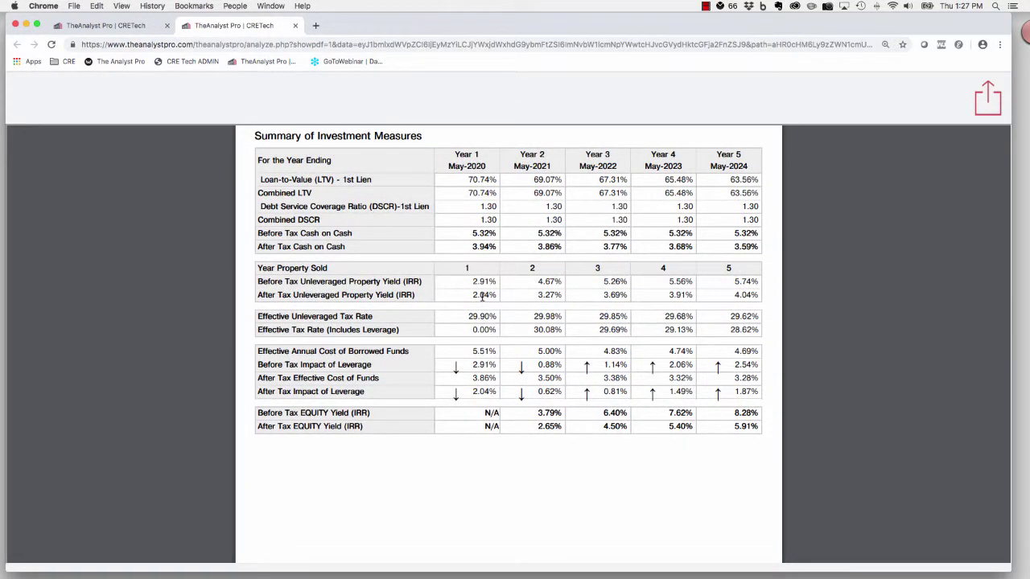
scroll(482, 297, "down", 3)
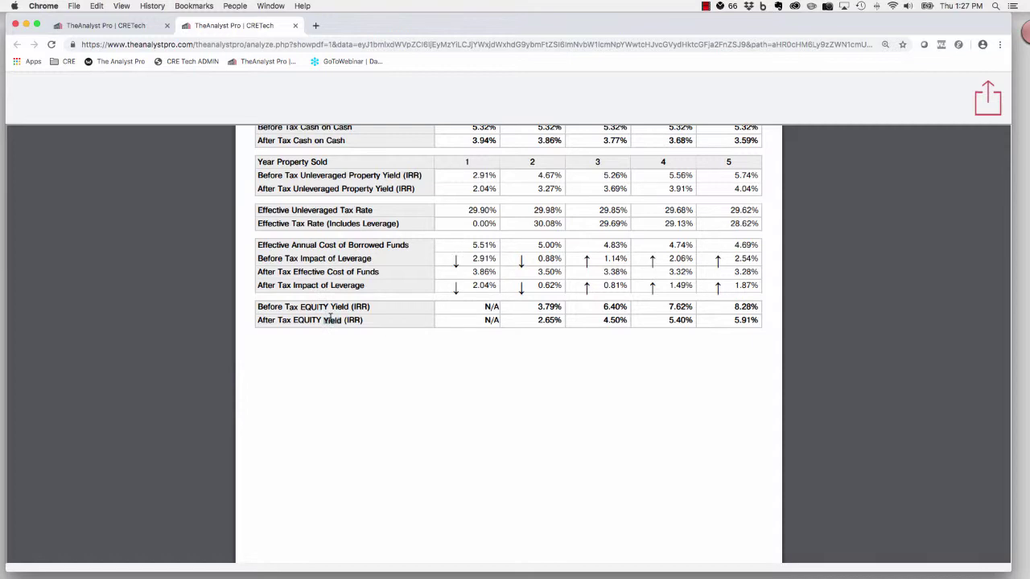
Step: Review the Cash-on-Cash Analysis page, including the Annual Cash-on-Cash Dividend Return chart and its before and after tax table
scroll(330, 318, "down", 4)
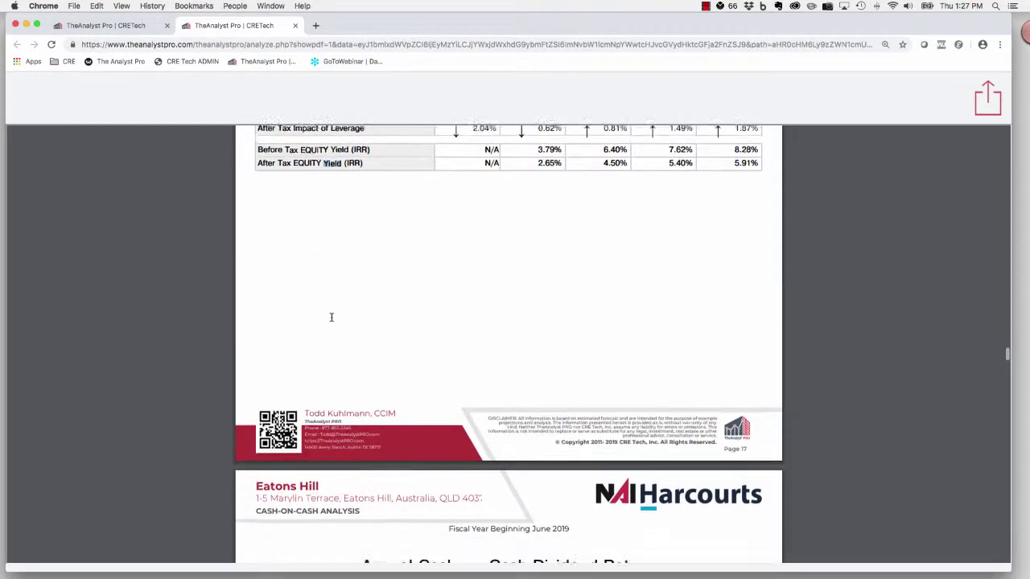
scroll(330, 317, "down", 4)
scroll(330, 317, "down", 8)
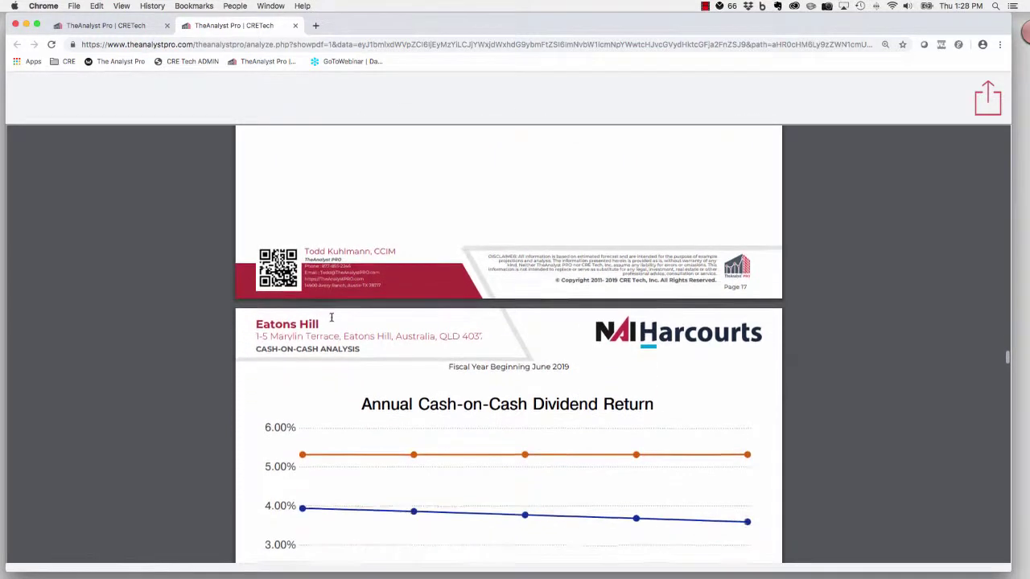
scroll(331, 317, "up", 1)
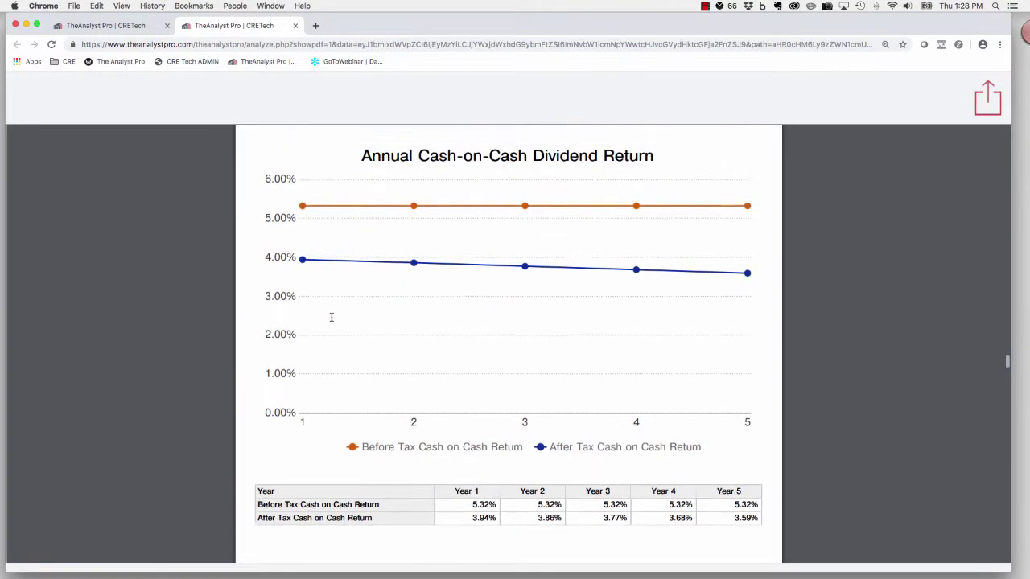
scroll(332, 321, "down", 7)
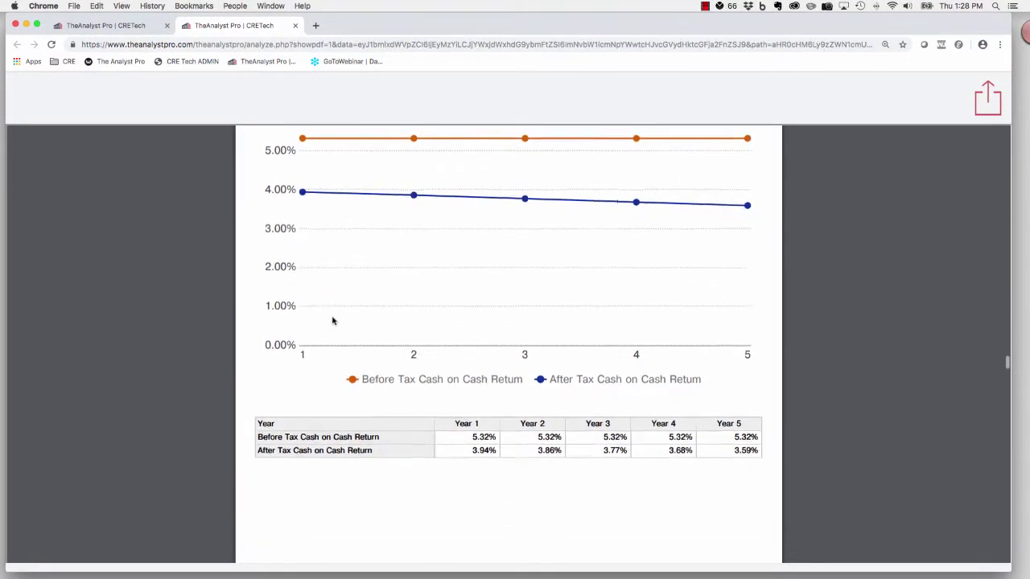
Step: Review the Optimal Holding Period Analysis page, including the annual equity yield (IRR) chart and the year-of-sale table
scroll(334, 321, "down", 9)
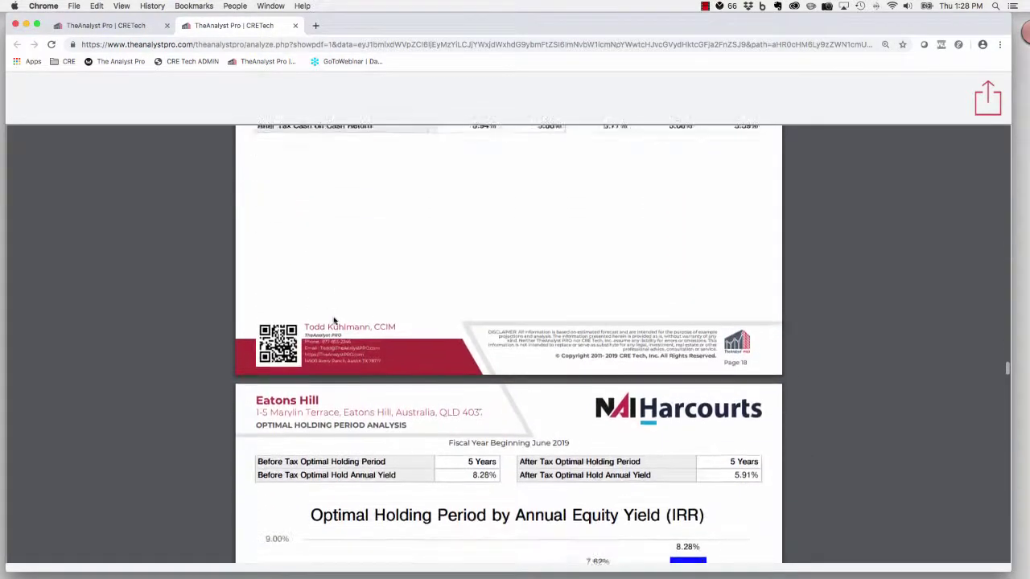
scroll(335, 321, "down", 1)
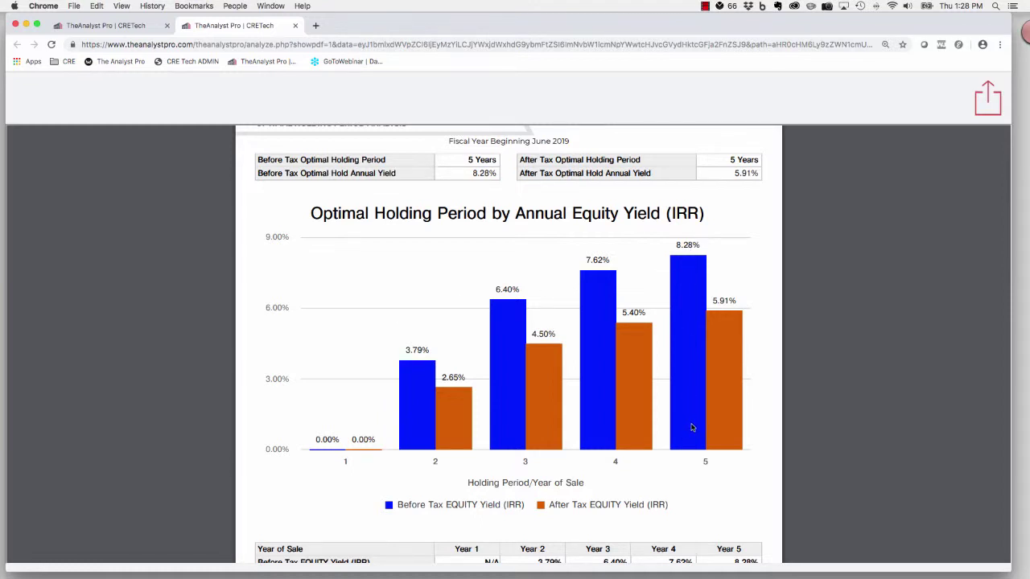
scroll(690, 427, "down", 8)
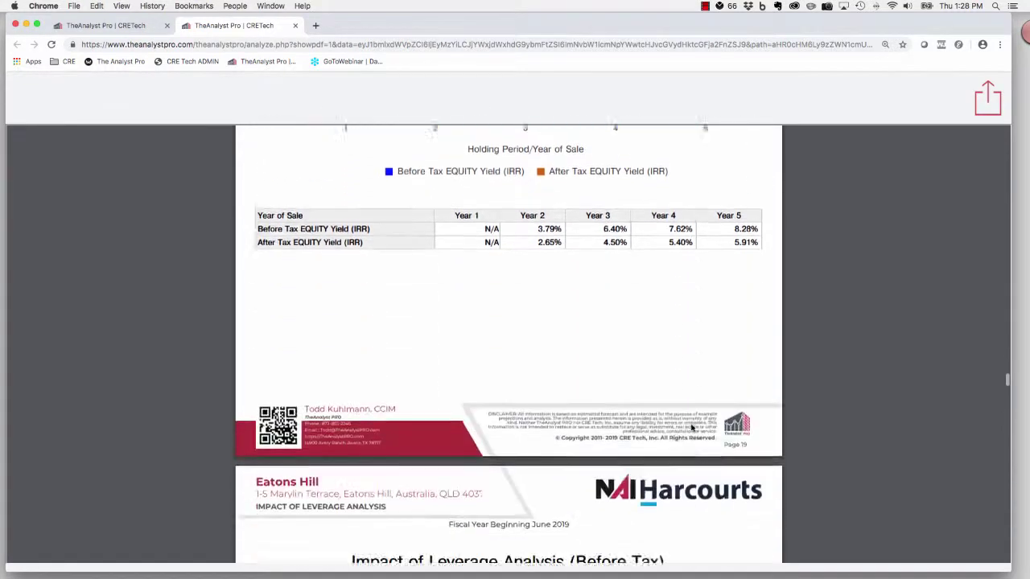
Step: Examine the before-tax Impact of Leverage Analysis chart, focusing on the Year 5 bars, and continue to its Impact of Leverage on Yield row
scroll(690, 427, "down", 6)
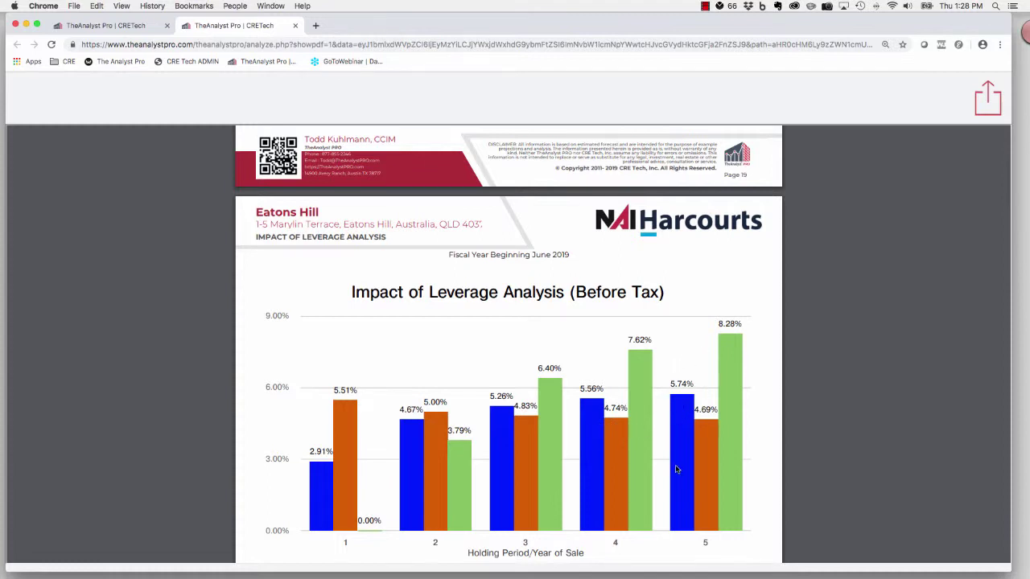
scroll(698, 404, "down", 3)
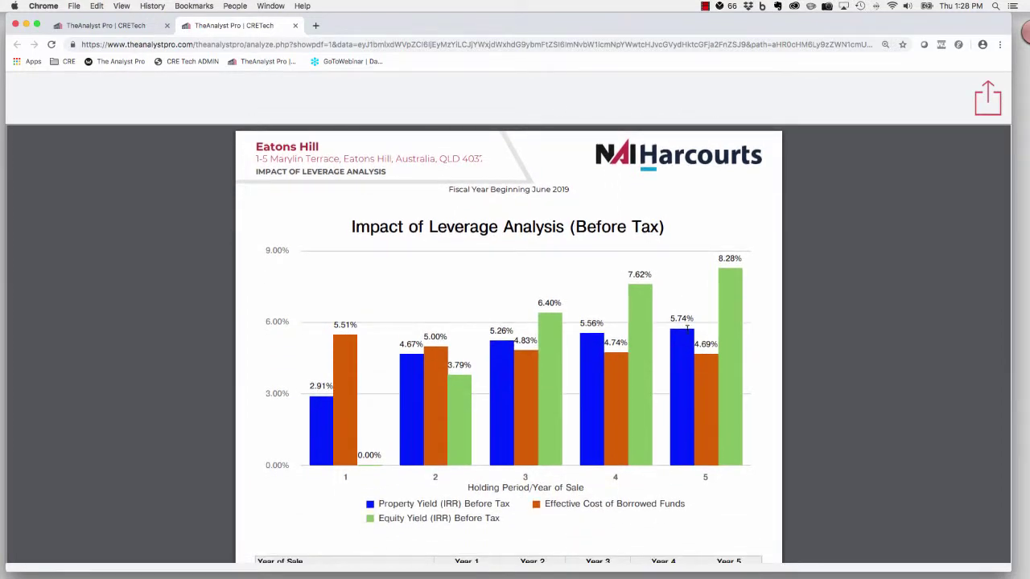
left_click(740, 258)
scroll(744, 377, "down", 10)
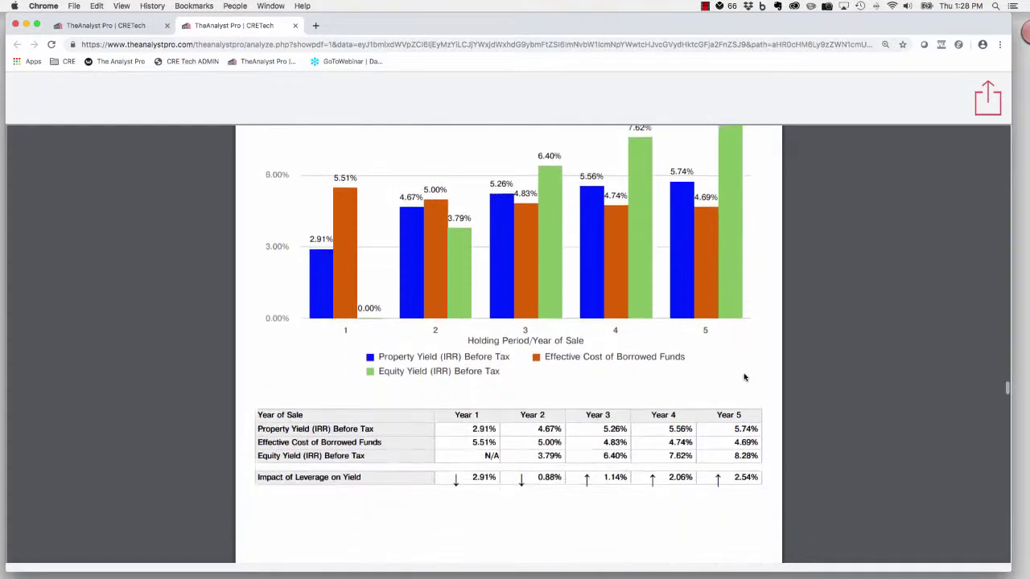
Step: Review the after-tax Impact of Leverage Analysis chart and table, and continue through the 10-Year Cash Flow Analysis page
scroll(744, 377, "down", 20)
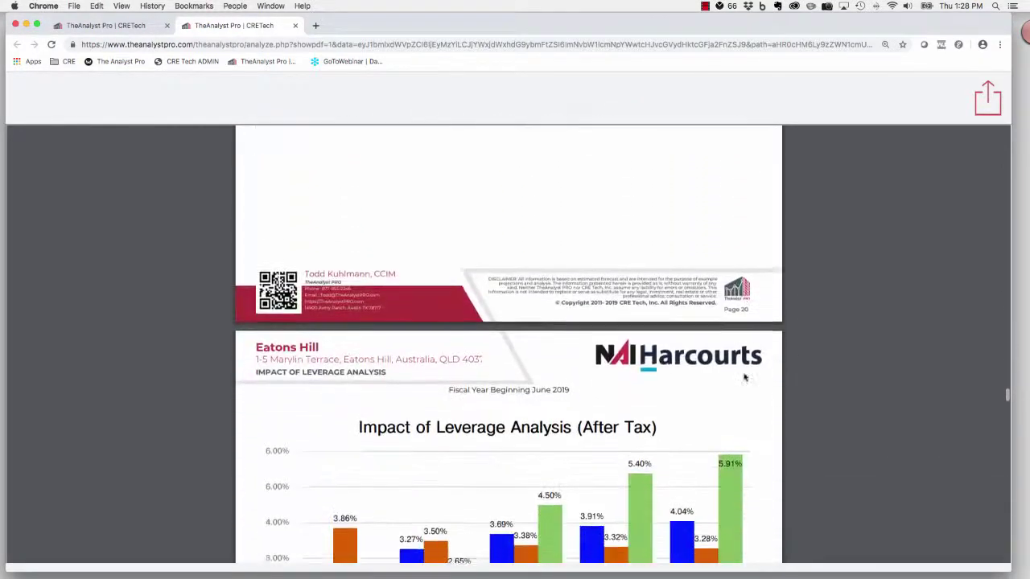
scroll(744, 377, "down", 20)
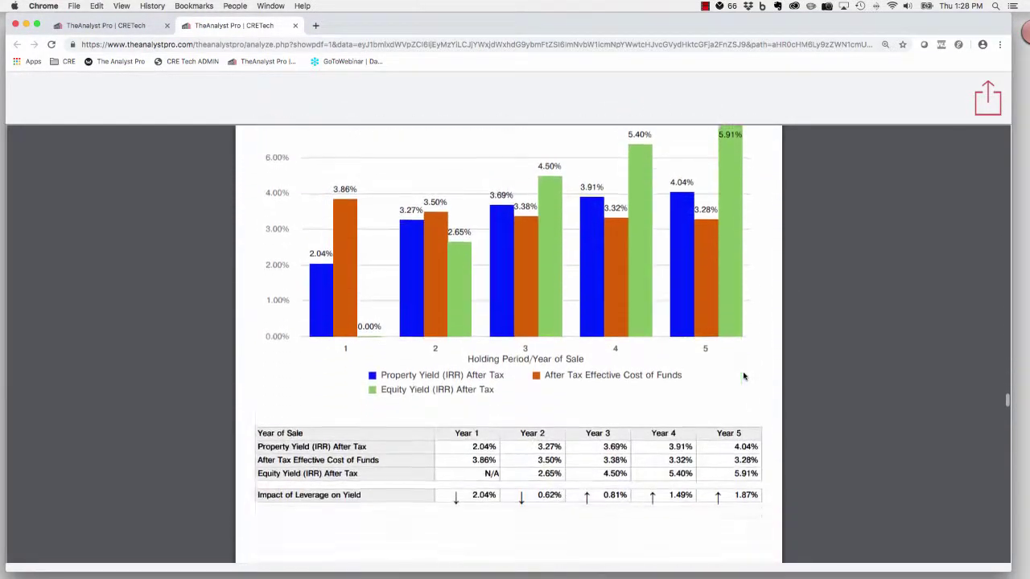
scroll(744, 376, "down", 20)
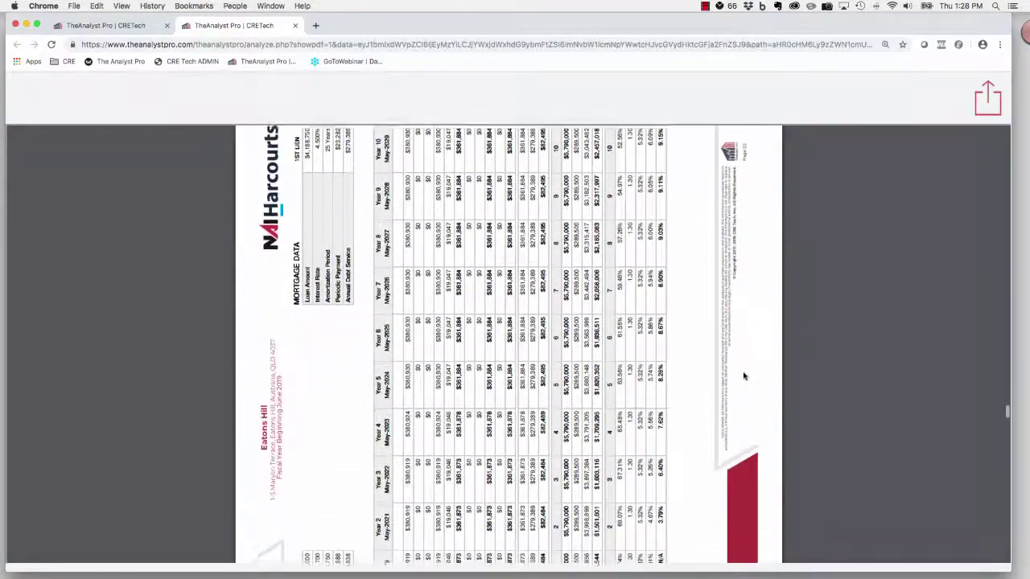
scroll(742, 376, "down", 14)
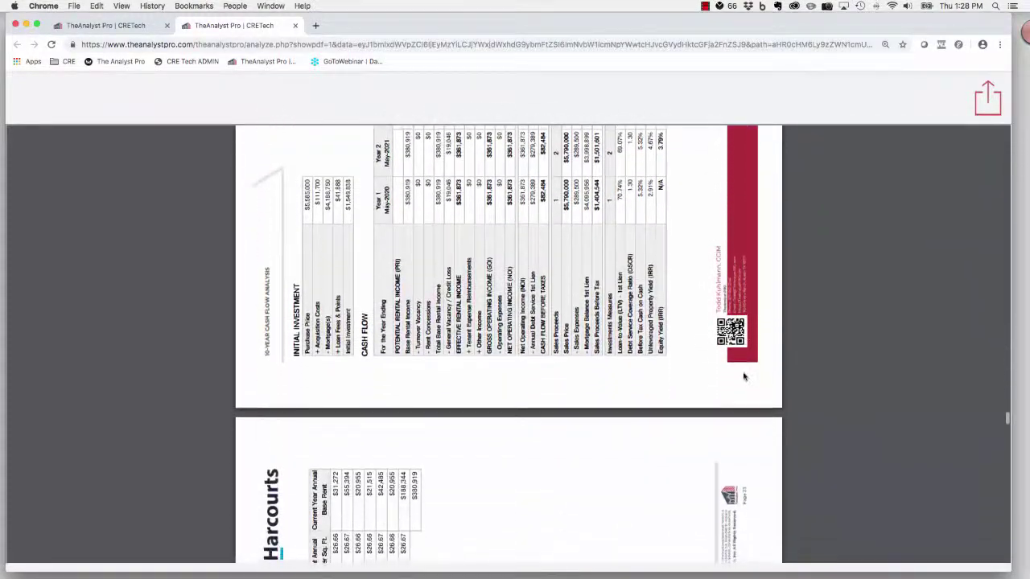
Step: Review the Tenant Rent Roll pages, including the lease table, the tenant occupancy chart and the bar chart by suite/unit
scroll(743, 376, "down", 20)
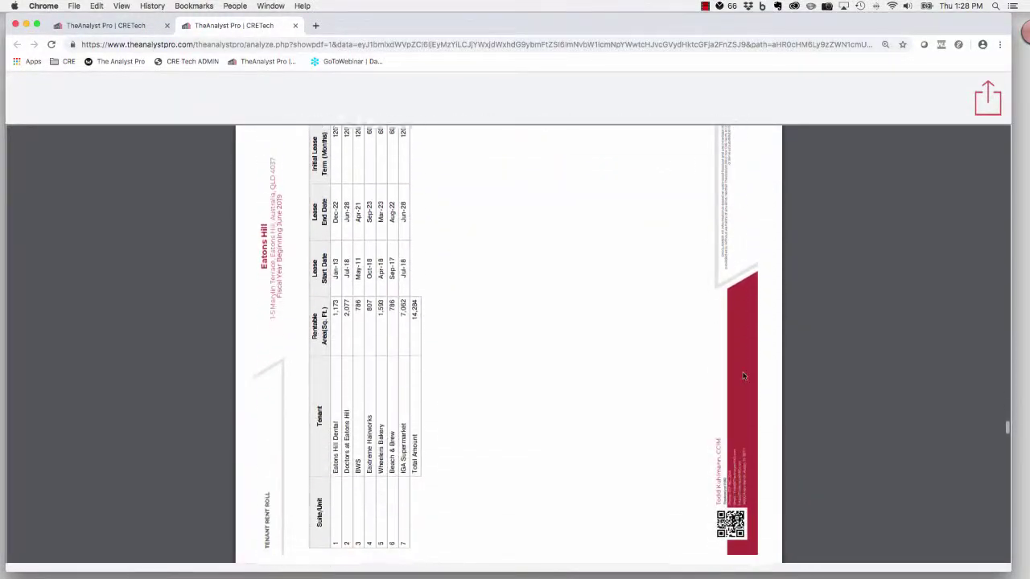
scroll(744, 376, "down", 20)
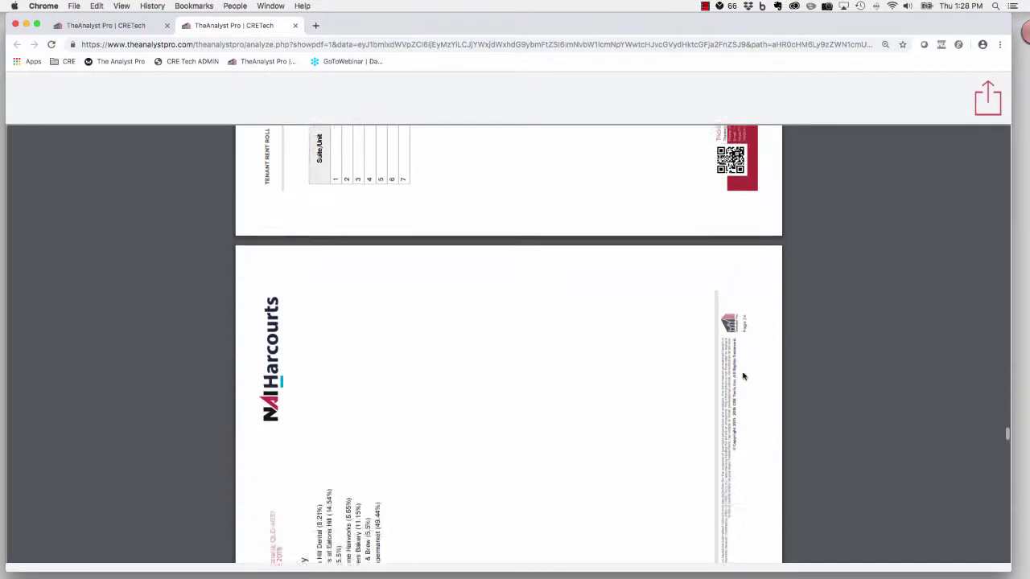
scroll(743, 375, "down", 20)
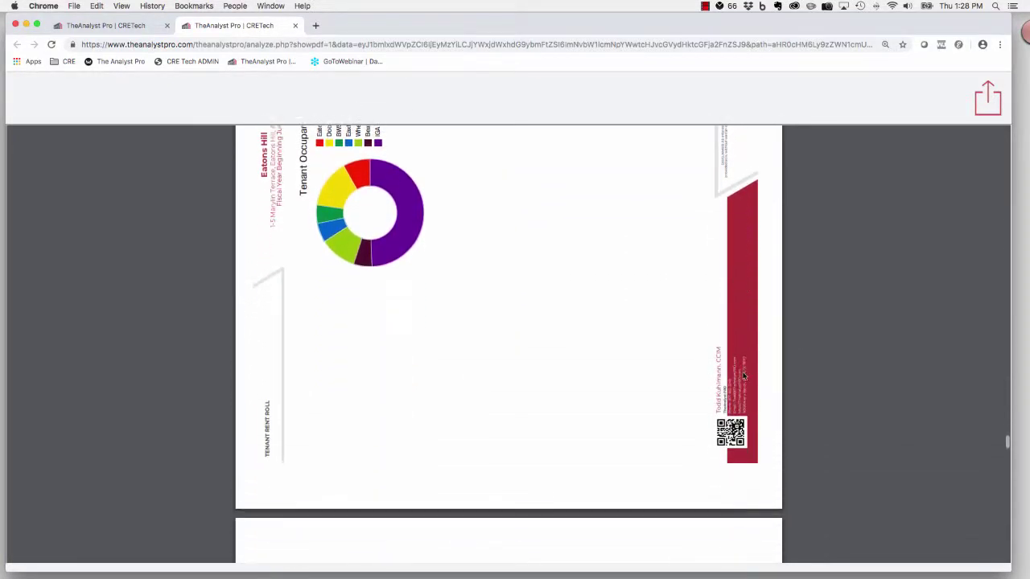
scroll(743, 376, "down", 20)
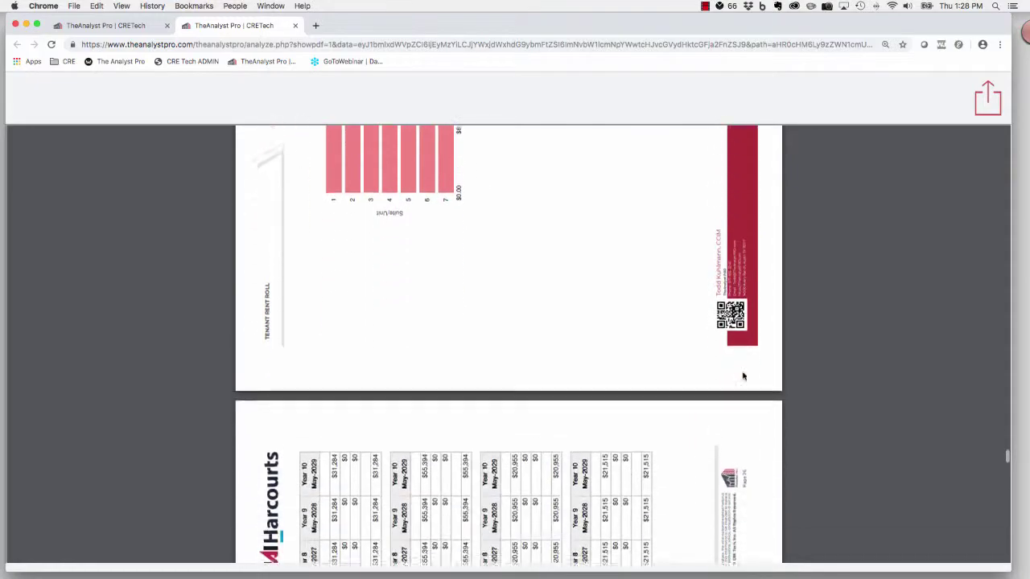
Step: Examine the tenant detail pages showing each tenant's year-by-year rent, vacancy, concessions and income over ten years
scroll(743, 376, "down", 3)
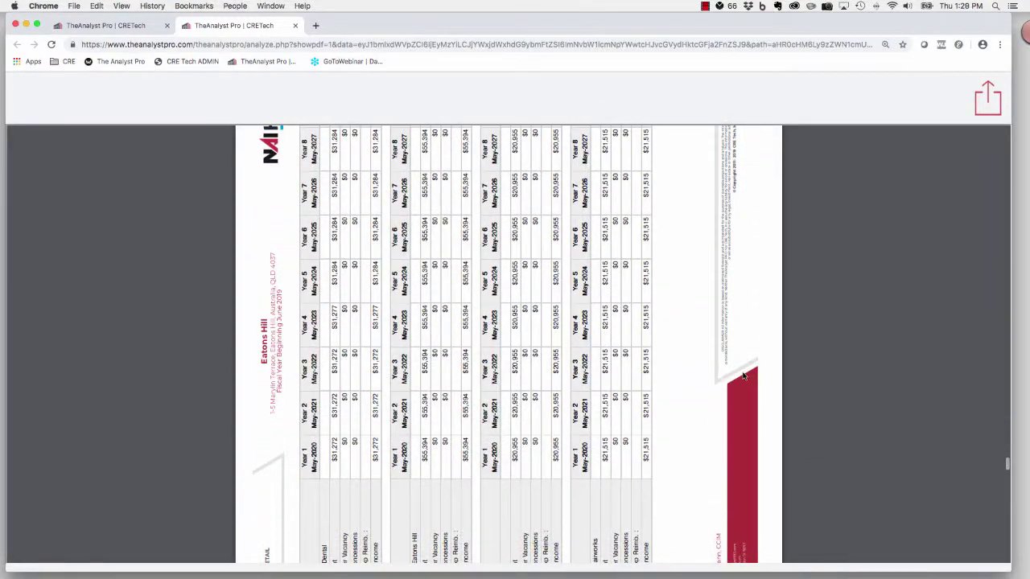
scroll(742, 378, "up", 1)
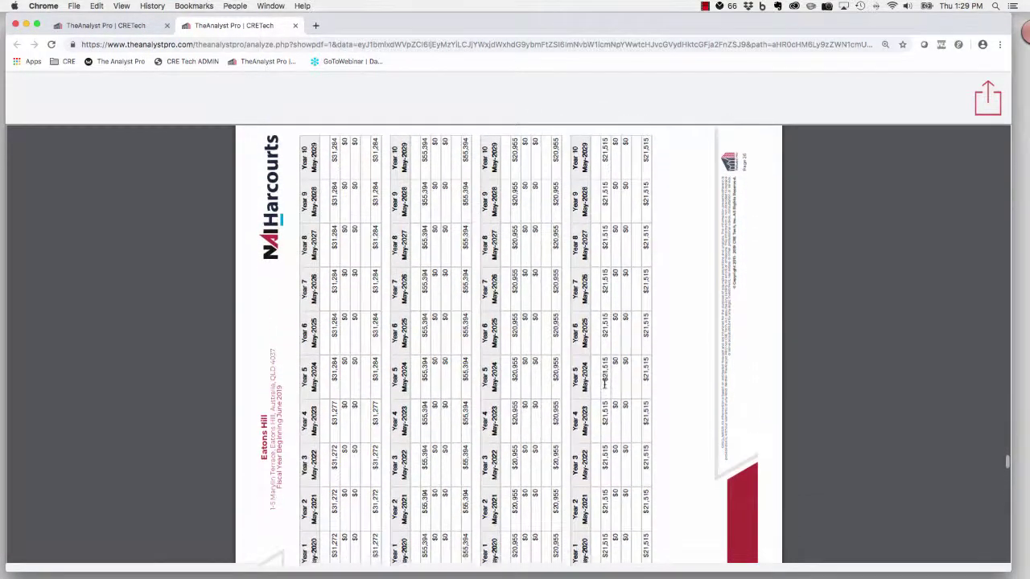
scroll(604, 387, "down", 20)
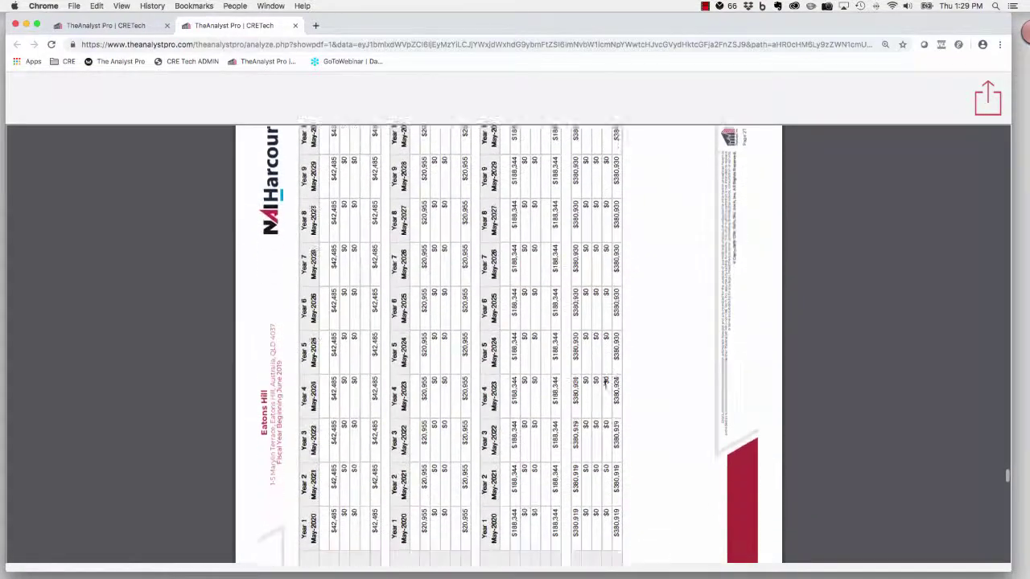
Step: Review the Lease Expiration Rollover Analysis page, including the table of expiring square feet by tenant and the yearly chart
scroll(605, 384, "down", 7)
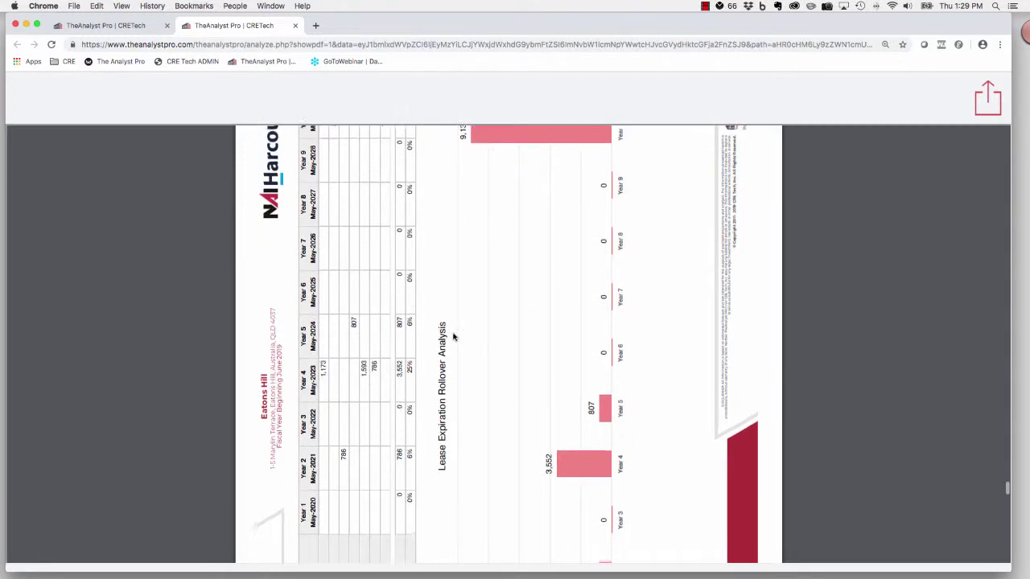
scroll(554, 341, "down", 3)
scroll(554, 341, "down", 10)
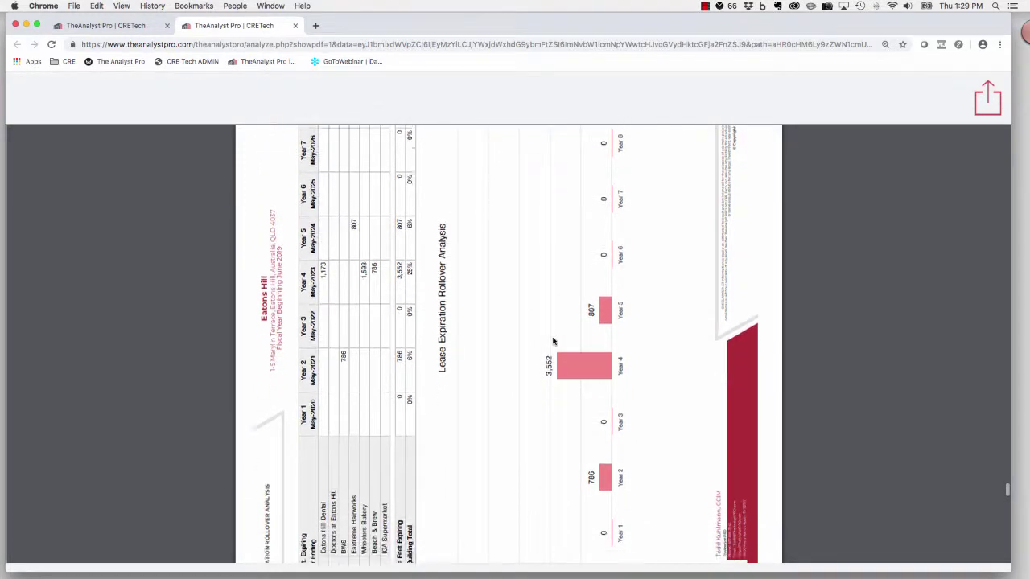
Step: Review the 10-year equity yield and effective loan rate page, and continue to the ten-year Optimal Holding Period chart
scroll(552, 337, "down", 8)
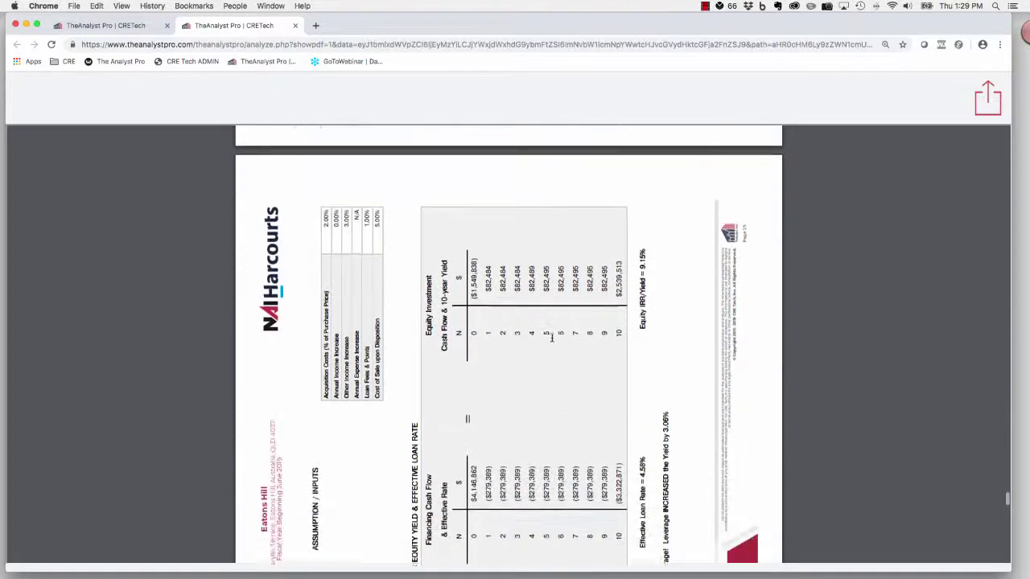
scroll(552, 338, "down", 15)
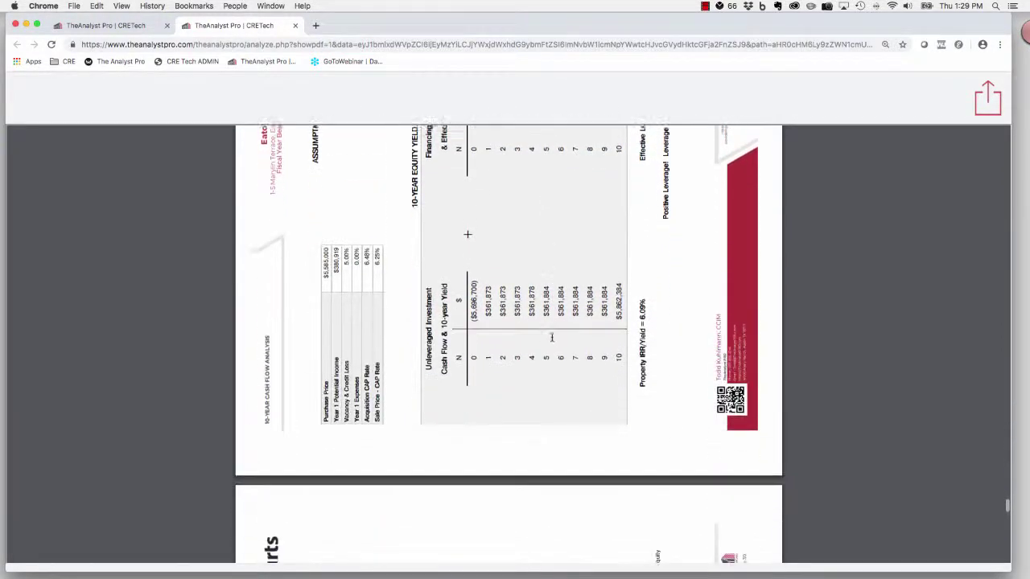
scroll(551, 341, "down", 2)
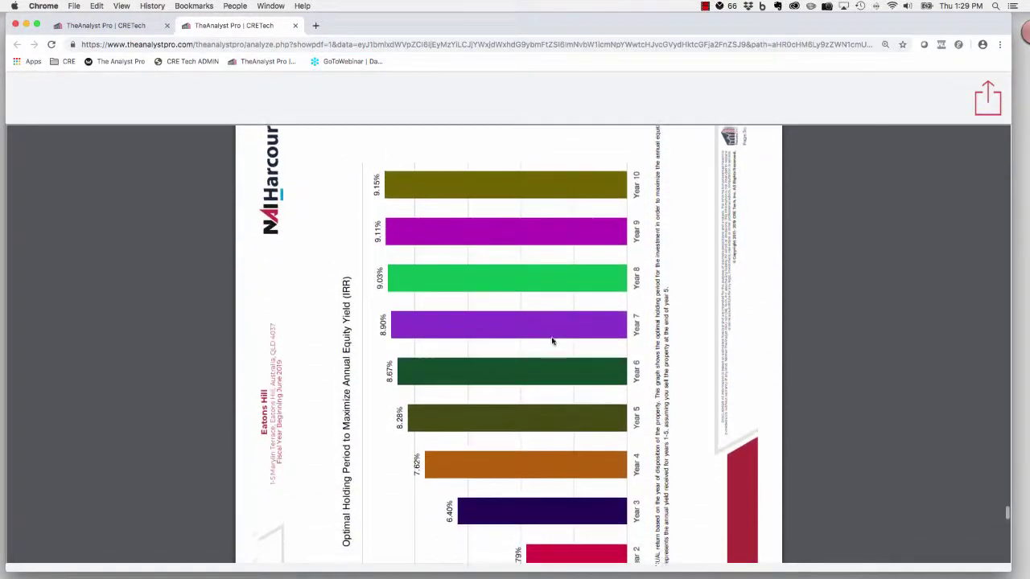
scroll(552, 341, "down", 5)
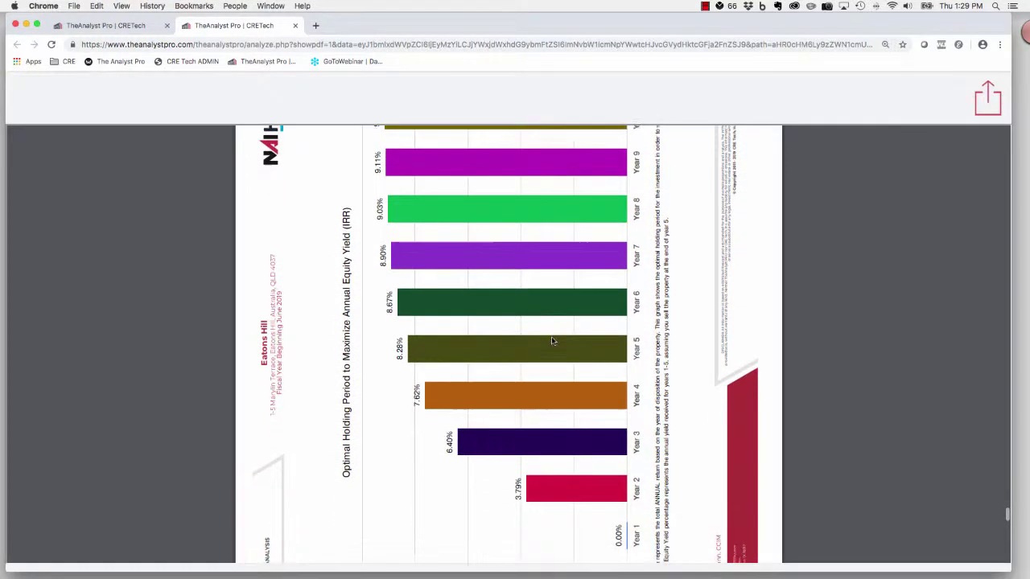